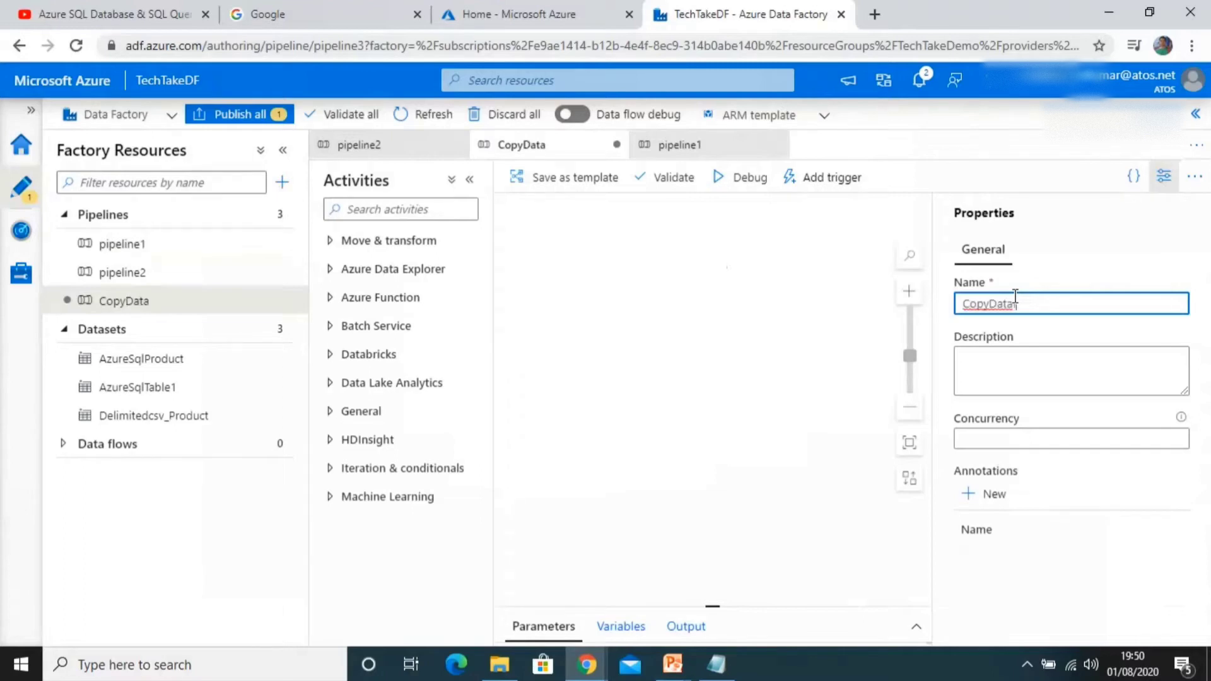
# Step: Rename the pipeline to CopyDatafromdb and close its properties pane
pyautogui.write('from')
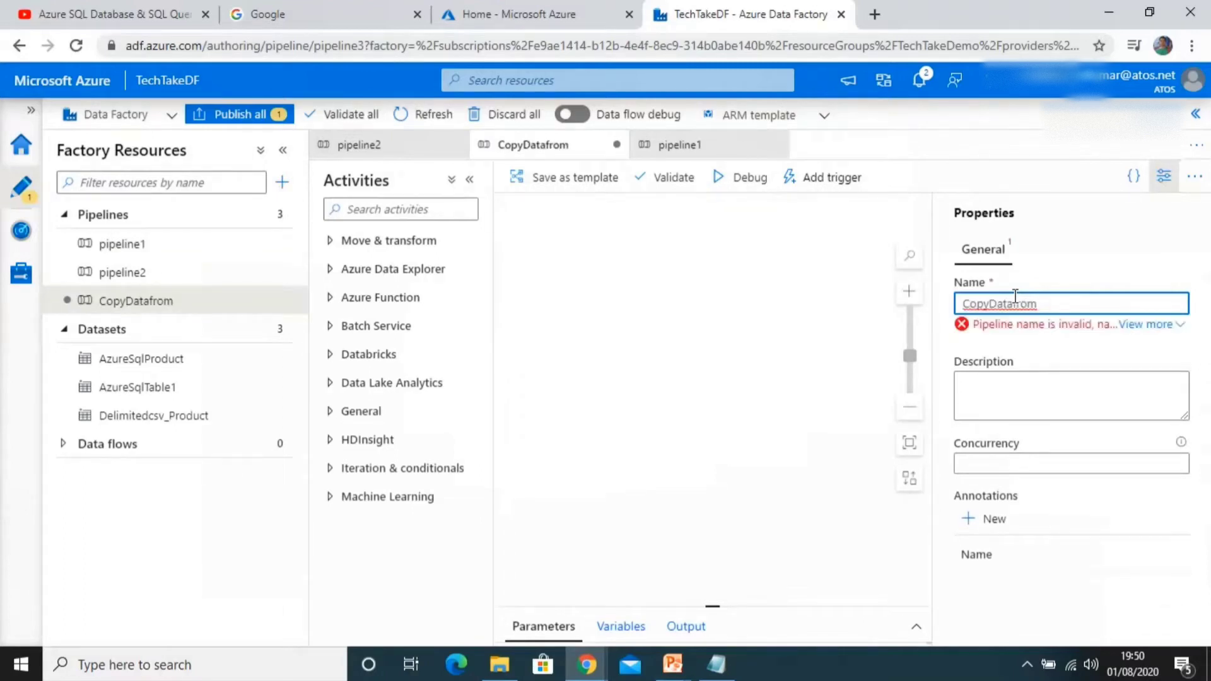
pyautogui.write('db')
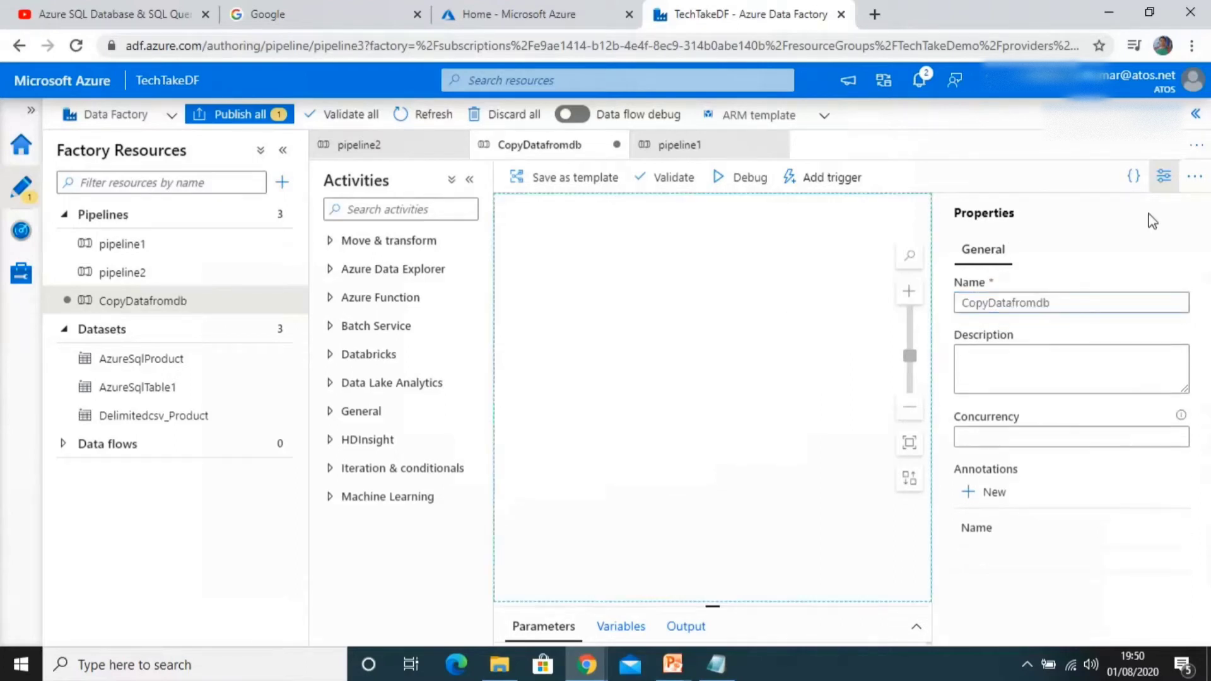
pyautogui.click(1164, 176)
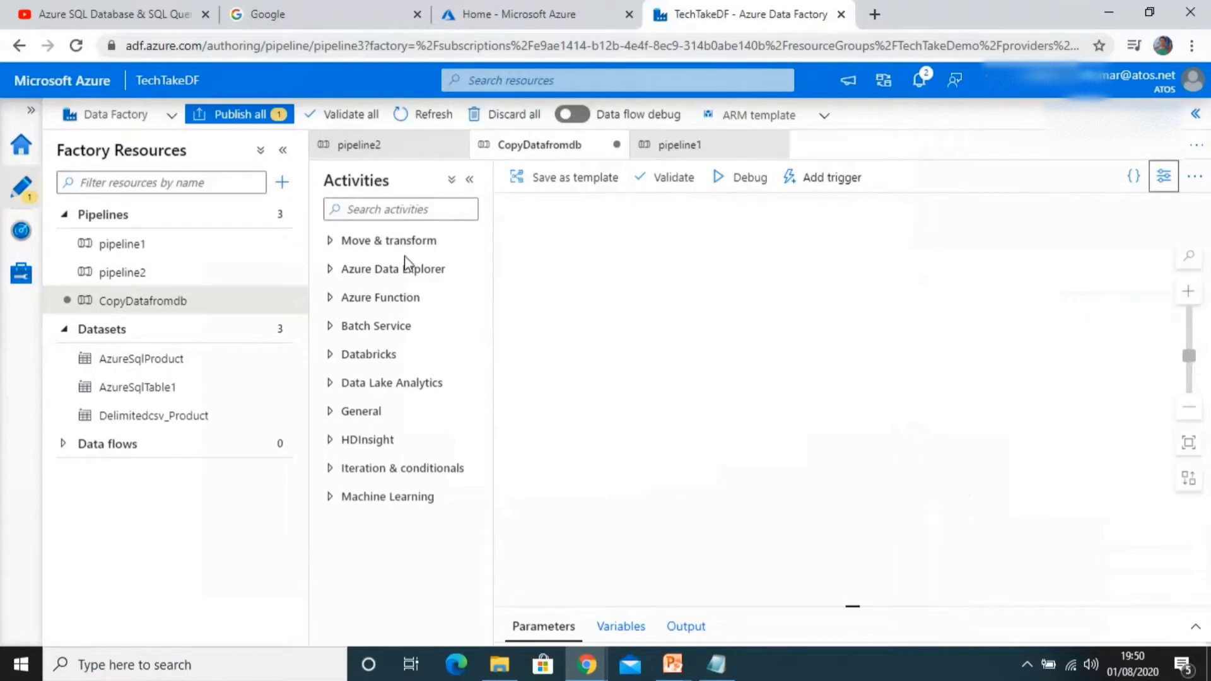
# Step: Add a Copy data activity from Move & transform onto the pipeline canvas
pyautogui.click(330, 240)
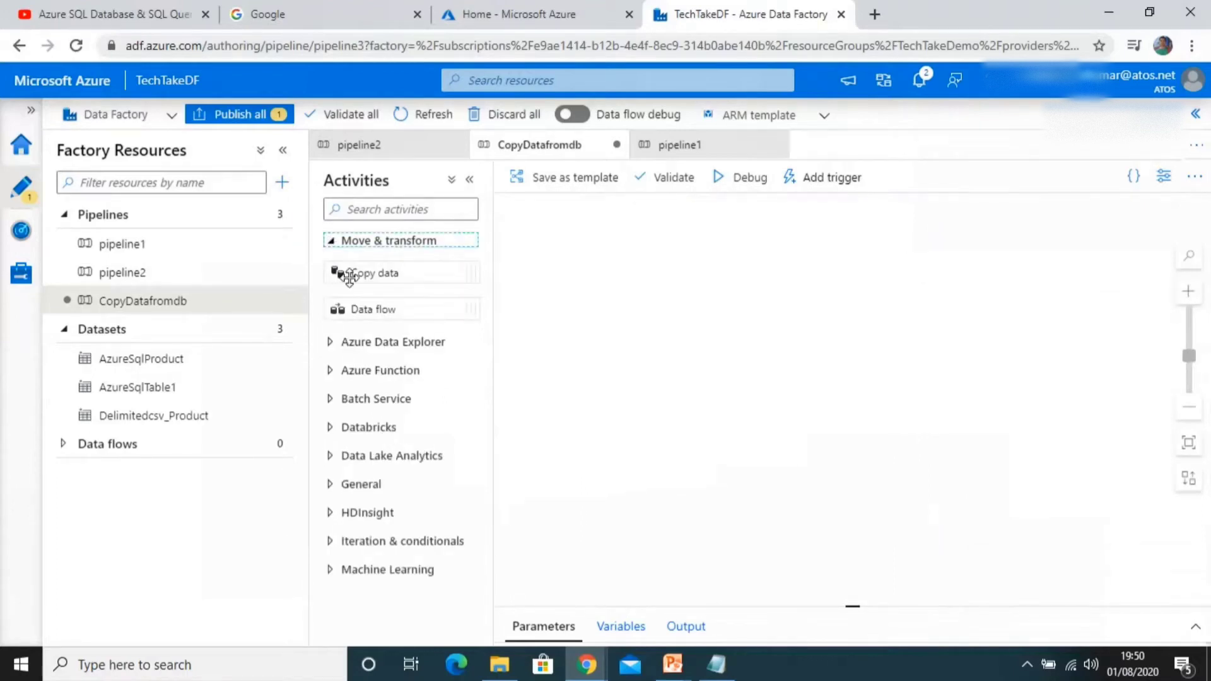
pyautogui.moveTo(348, 276); pyautogui.dragTo(716, 263)
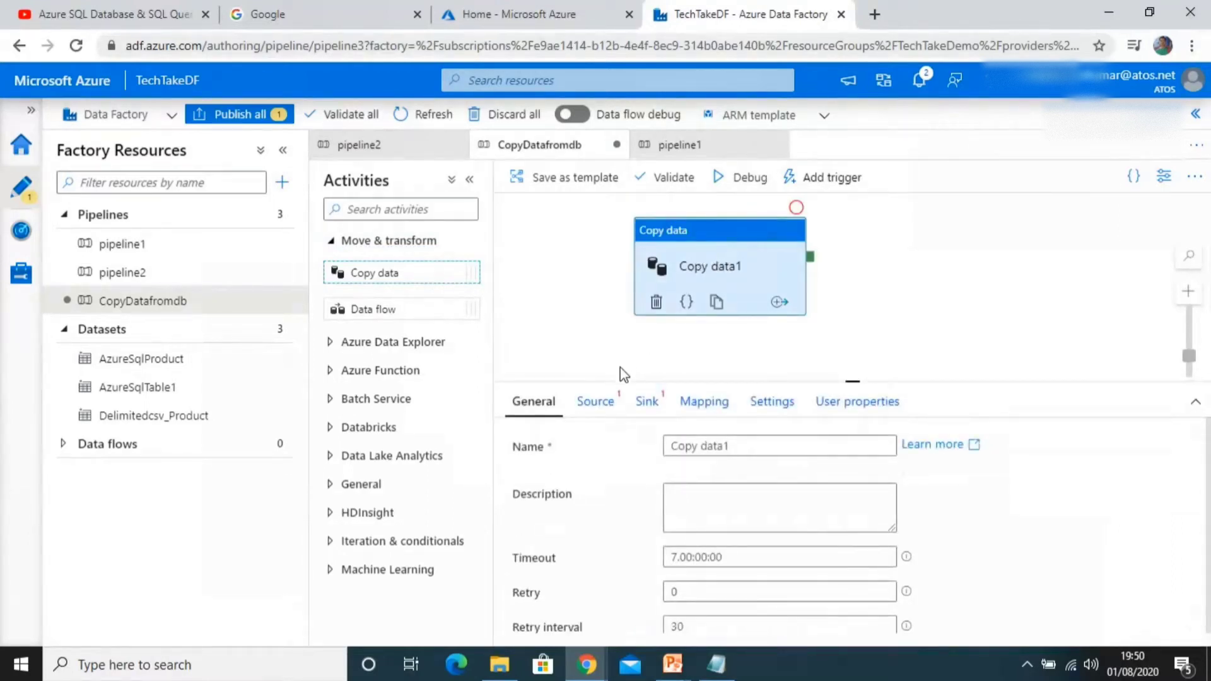
pyautogui.click(611, 410)
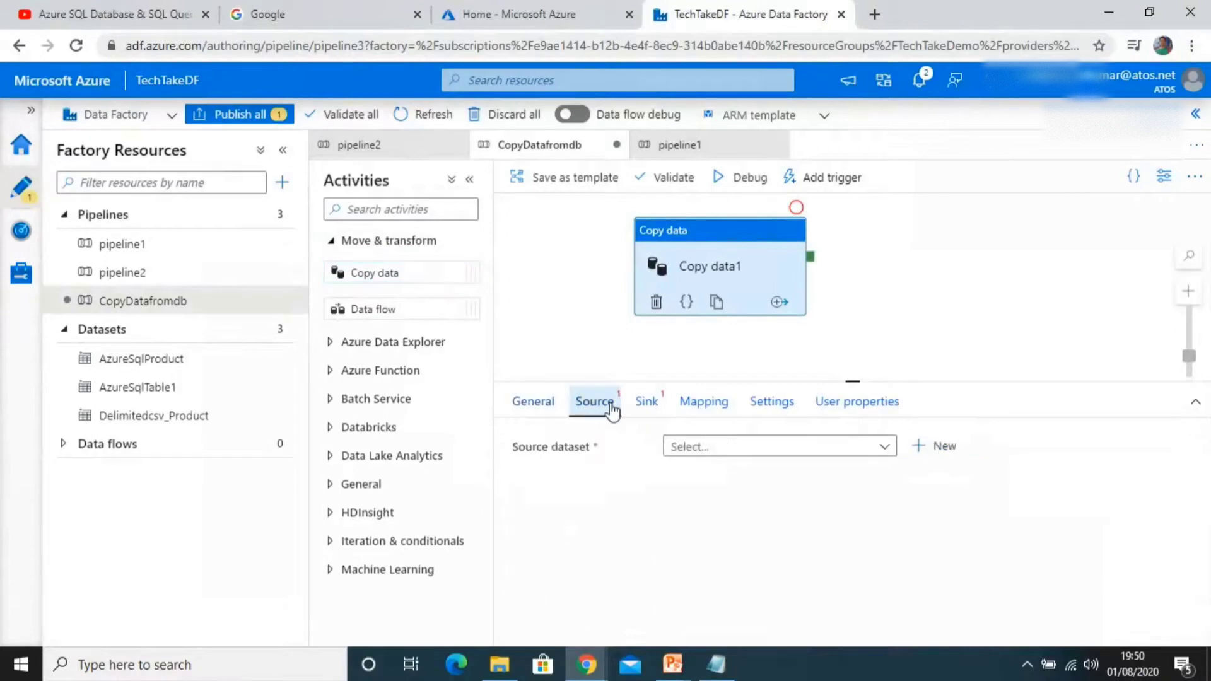
pyautogui.click(579, 308)
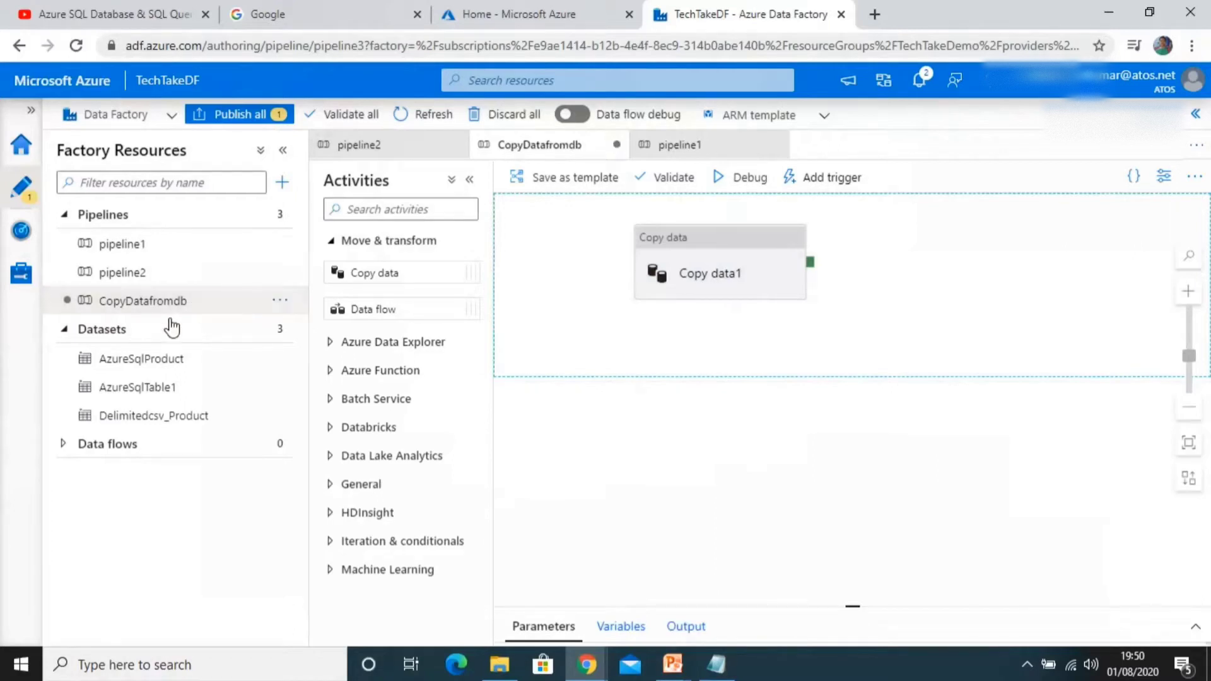
# Step: Start a new dataset and choose the Azure SQL Database data store after searching for sql
pyautogui.click(279, 331)
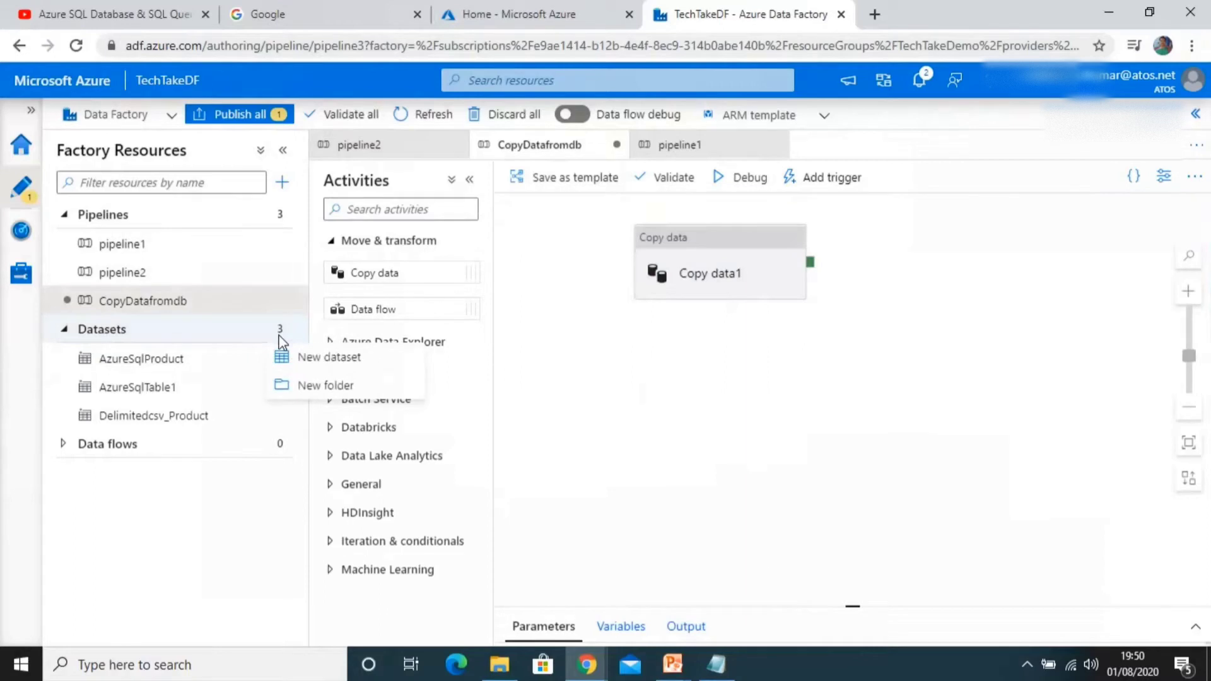
pyautogui.click(315, 357)
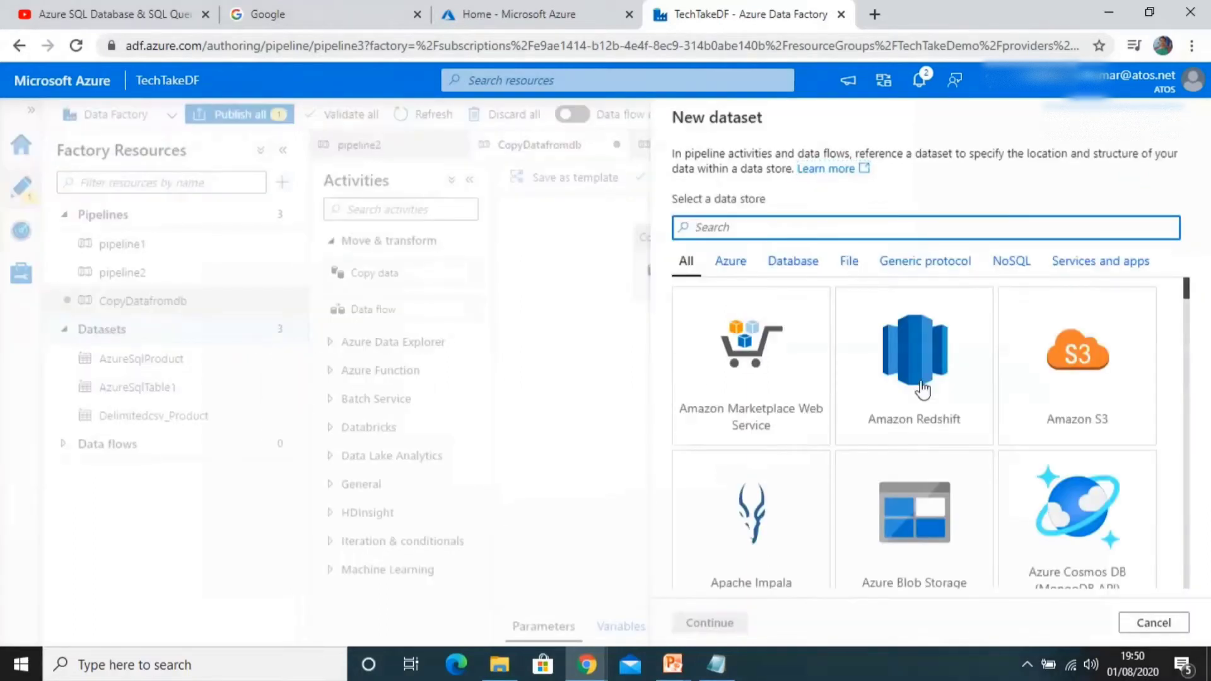
pyautogui.write('sql')
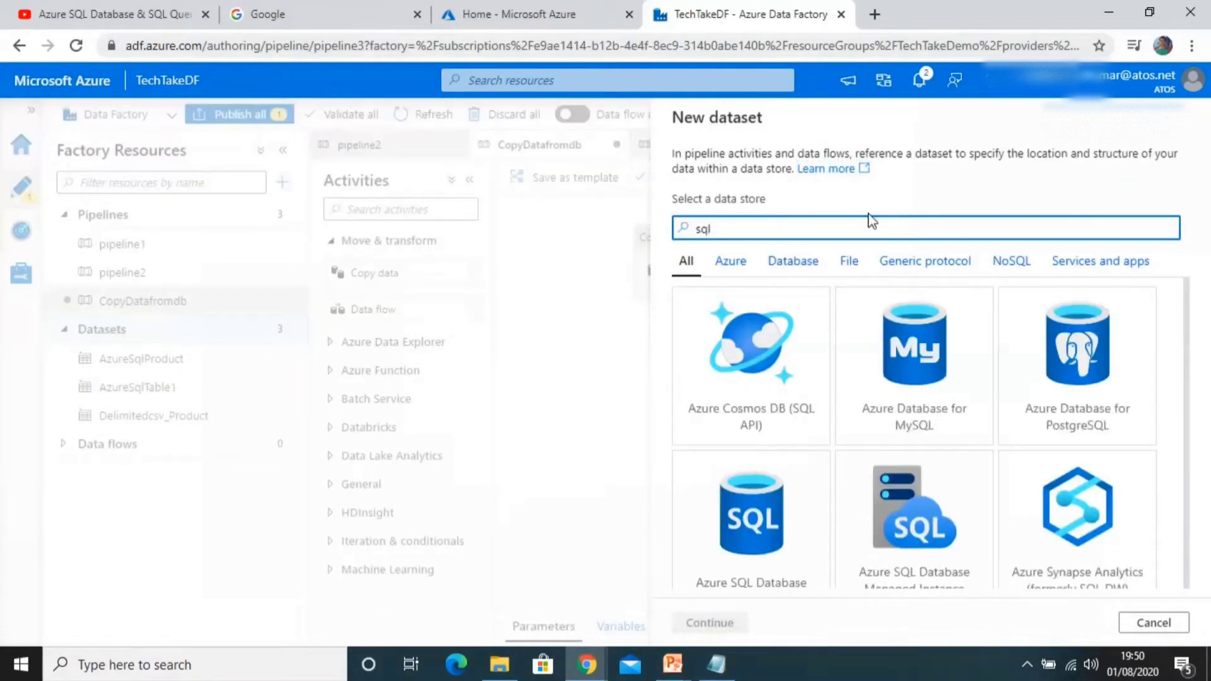
pyautogui.click(713, 574)
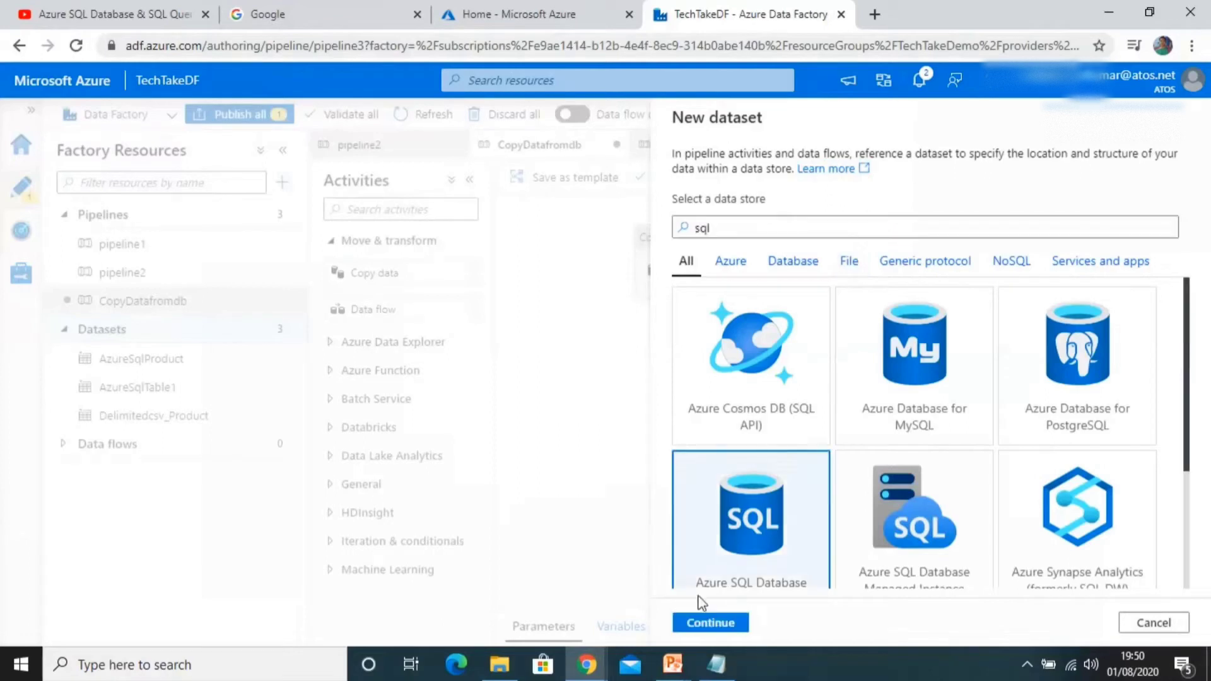
pyautogui.click(705, 621)
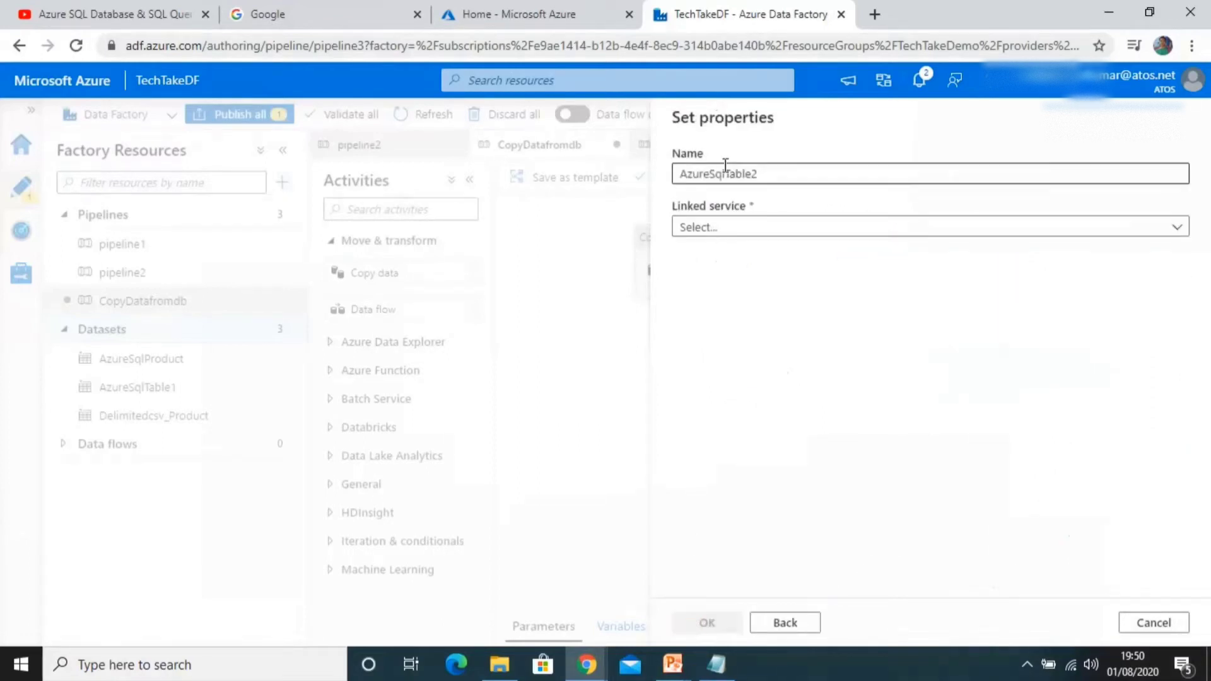
# Step: Name the new dataset InputDB
pyautogui.doubleClick(773, 176)
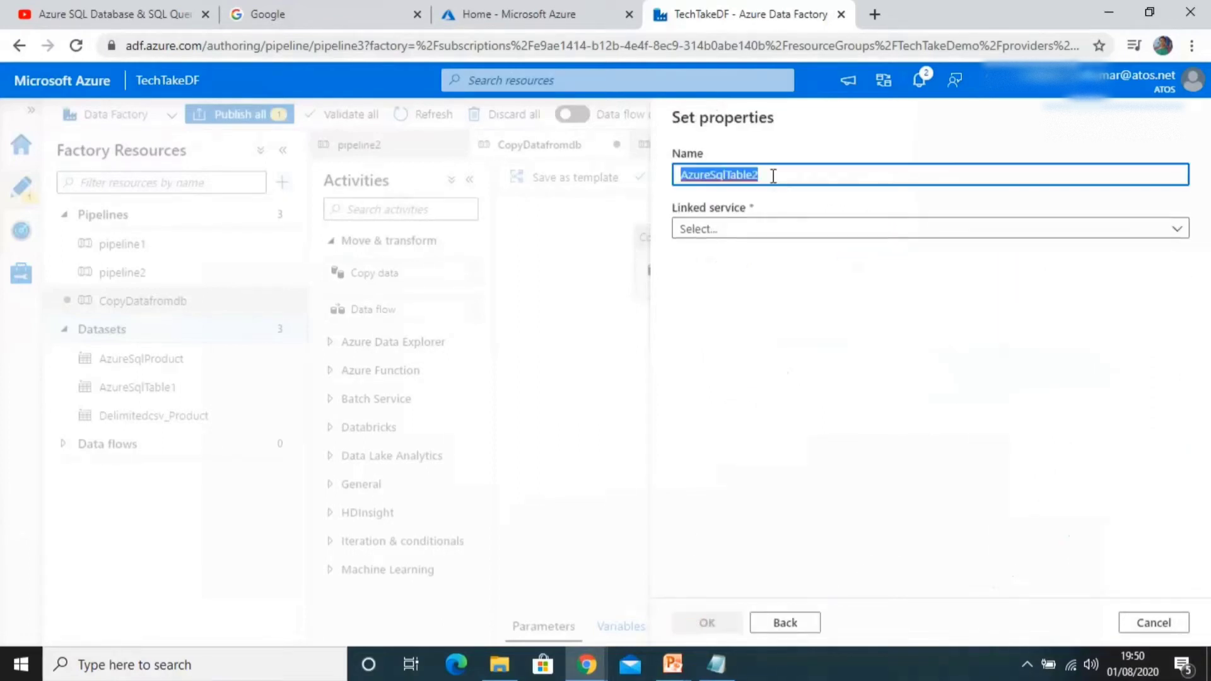
pyautogui.write('In')
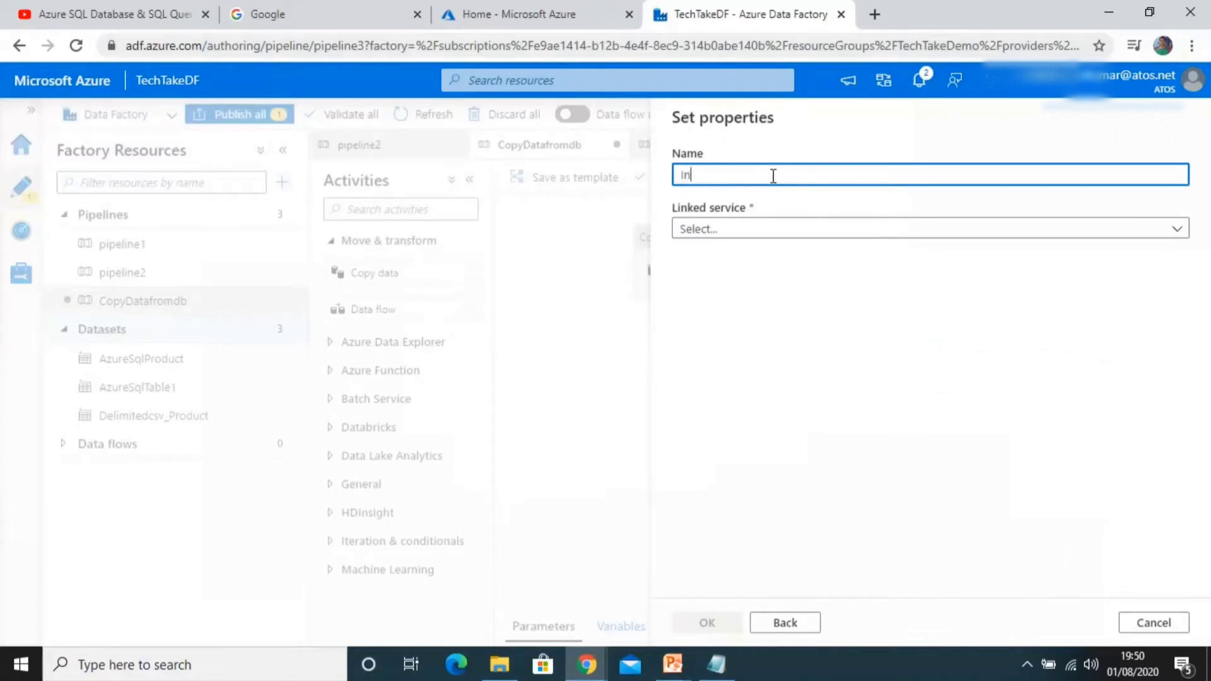
pyautogui.write('put')
pyautogui.press('BackSpace')
pyautogui.press('BackSpace')
pyautogui.press('BackSpace')
pyautogui.press('BackSpace')
pyautogui.write('nputDB')
# Step: Create a new linked service for the dataset and name it Linkedinputdb
pyautogui.click(725, 228)
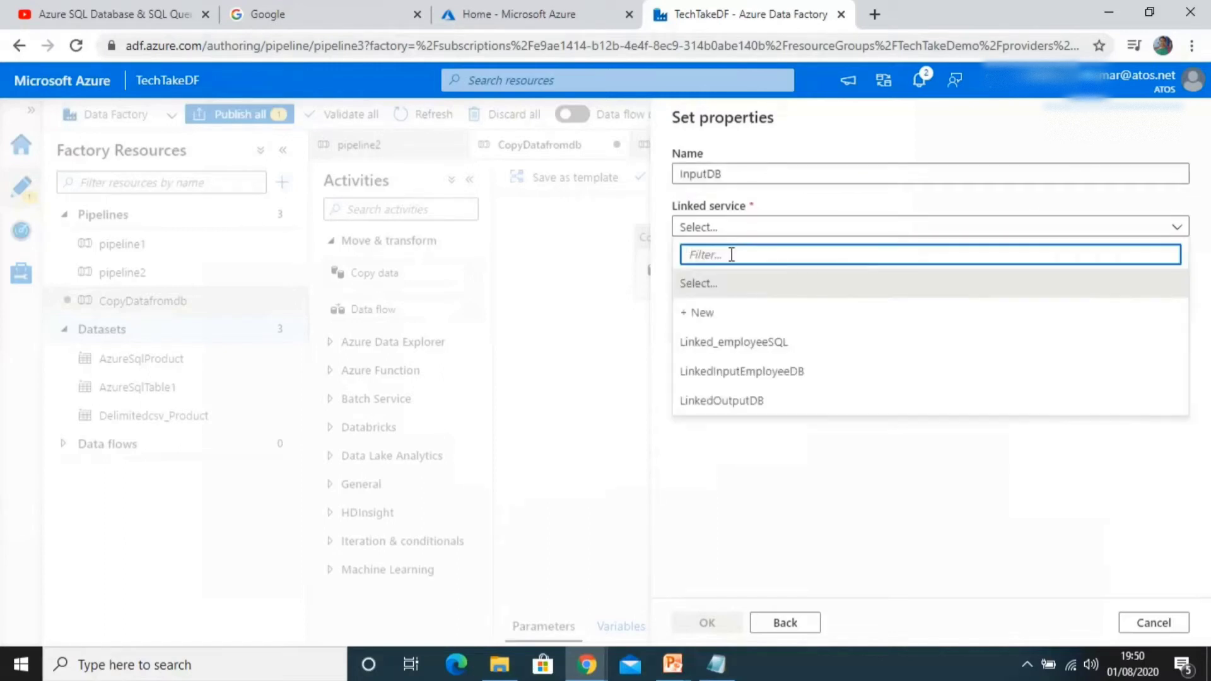
pyautogui.click(699, 312)
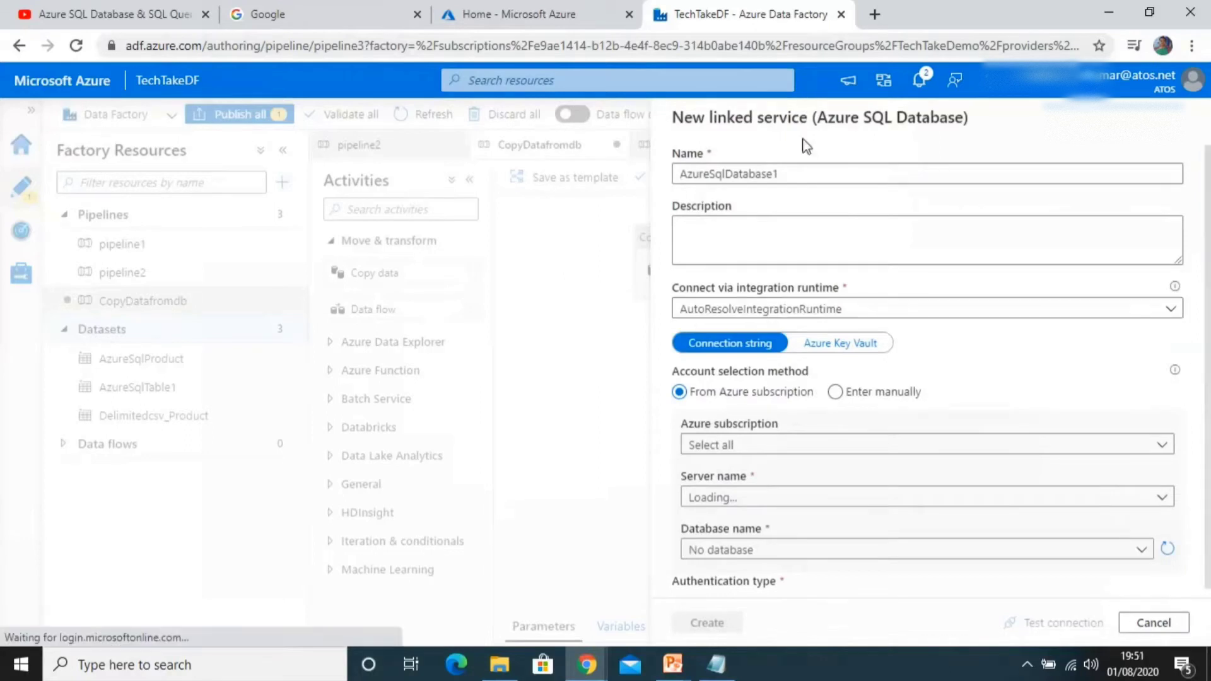
pyautogui.doubleClick(791, 174)
pyautogui.write('Linke')
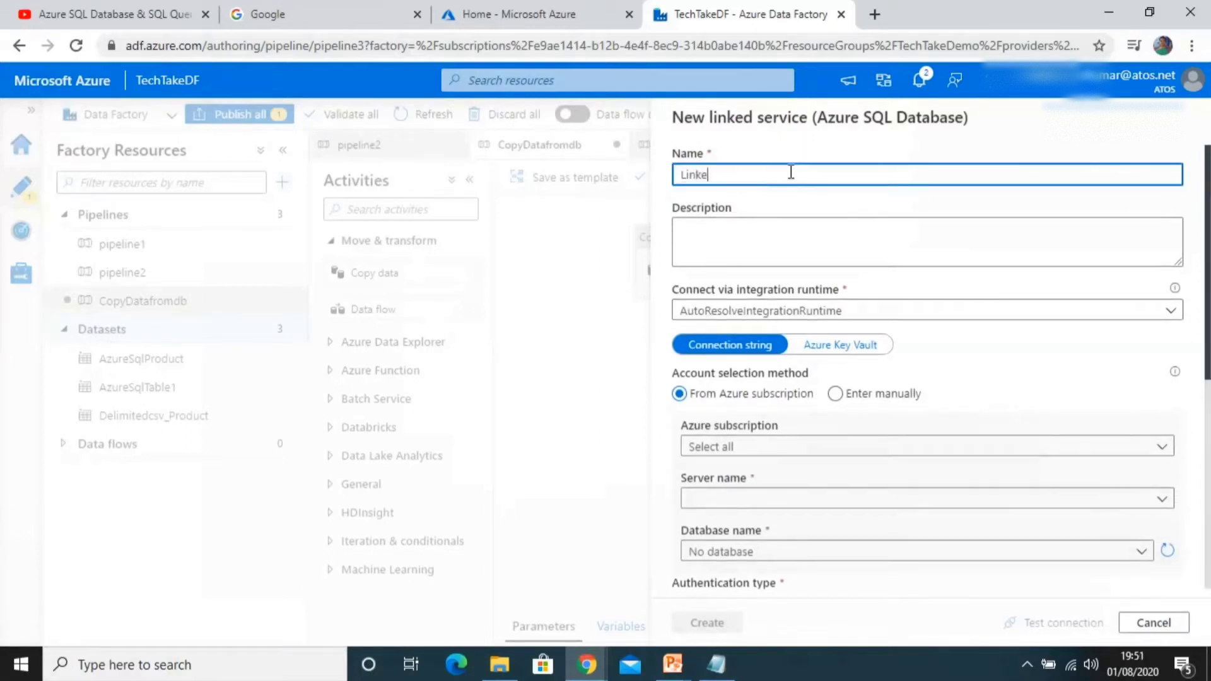
pyautogui.write('dinputdb')
# Step: Select the Free Trial subscription, the techtakeserver server and the TechTakedb database for the linked service
pyautogui.click(750, 448)
pyautogui.click(751, 500)
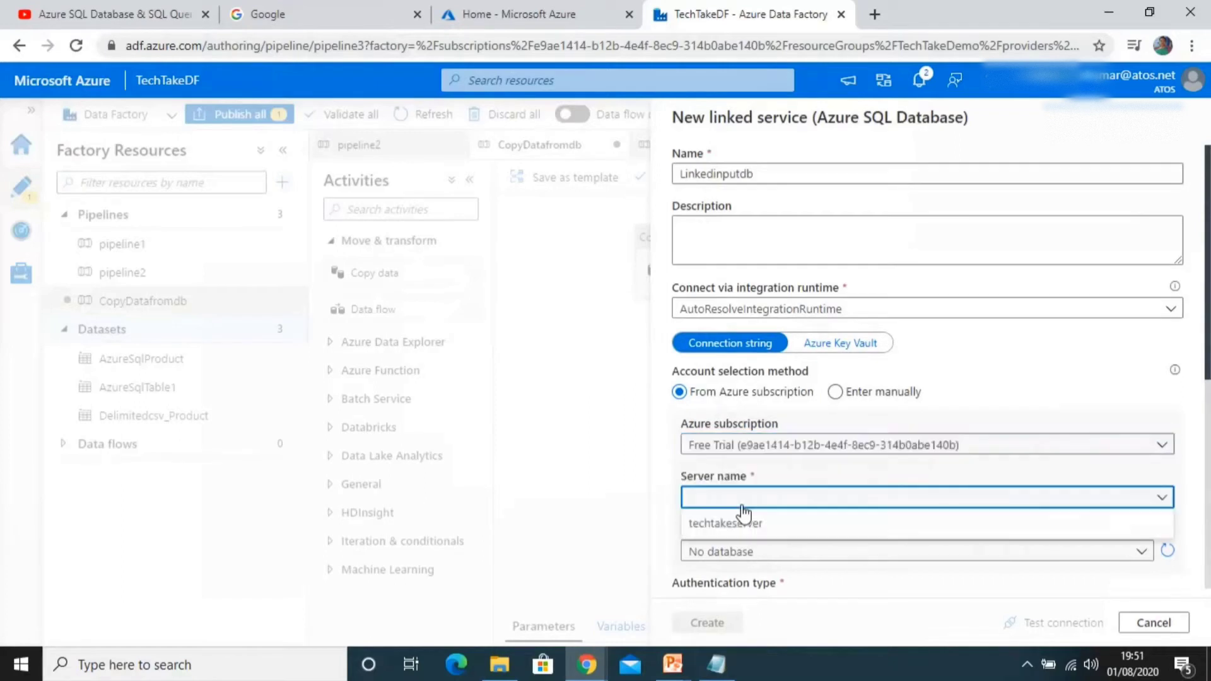
pyautogui.click(739, 522)
pyautogui.moveTo(775, 503); pyautogui.dragTo(674, 498)
pyautogui.hotkey('ctrl', 'c')
pyautogui.click(698, 553)
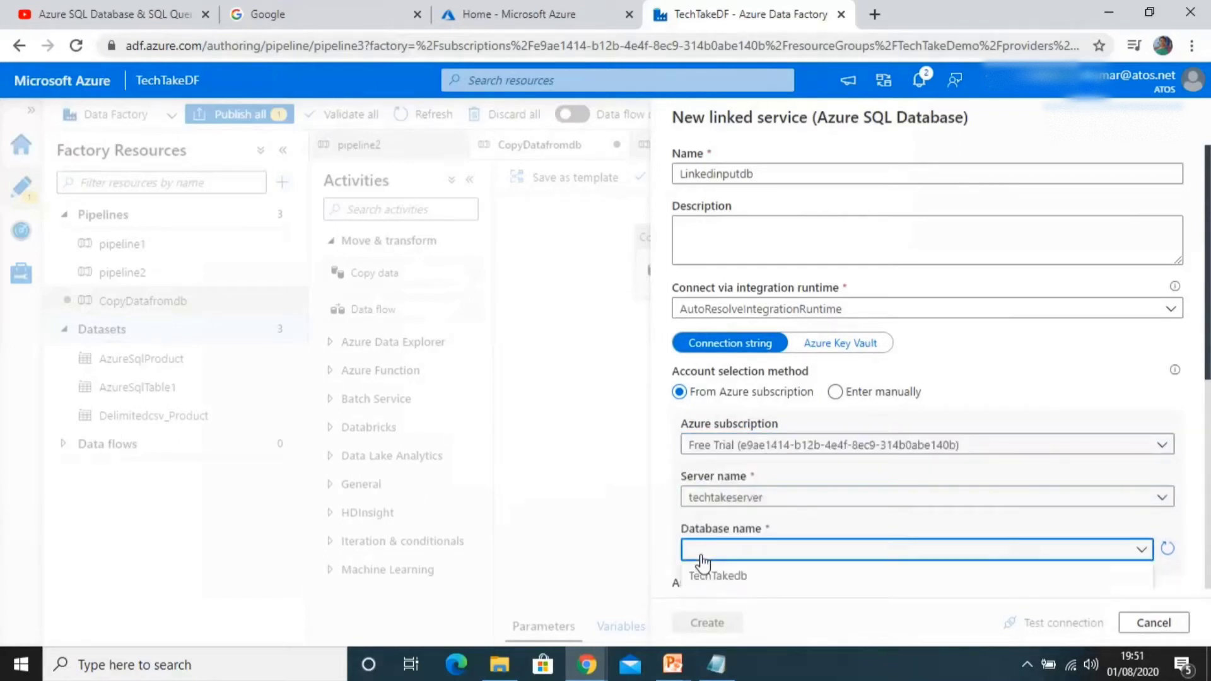
pyautogui.click(709, 575)
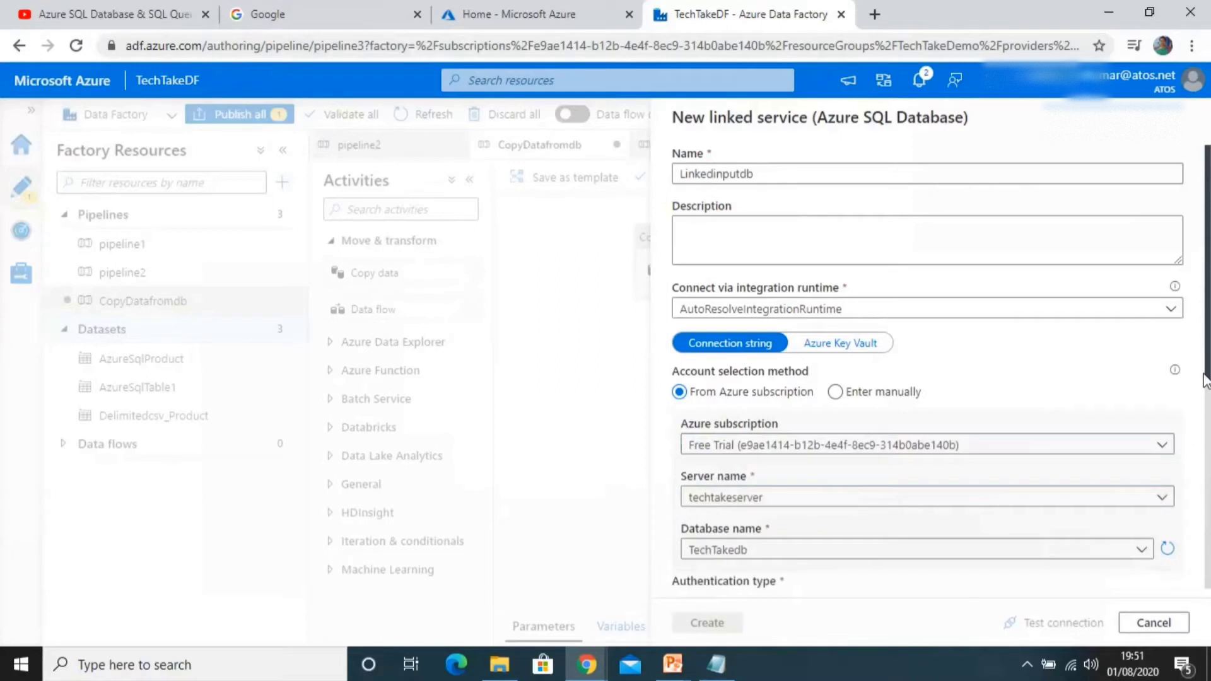
# Step: Paste techtakeserver as the SQL authentication user name
pyautogui.moveTo(1206, 378); pyautogui.dragTo(1207, 454)
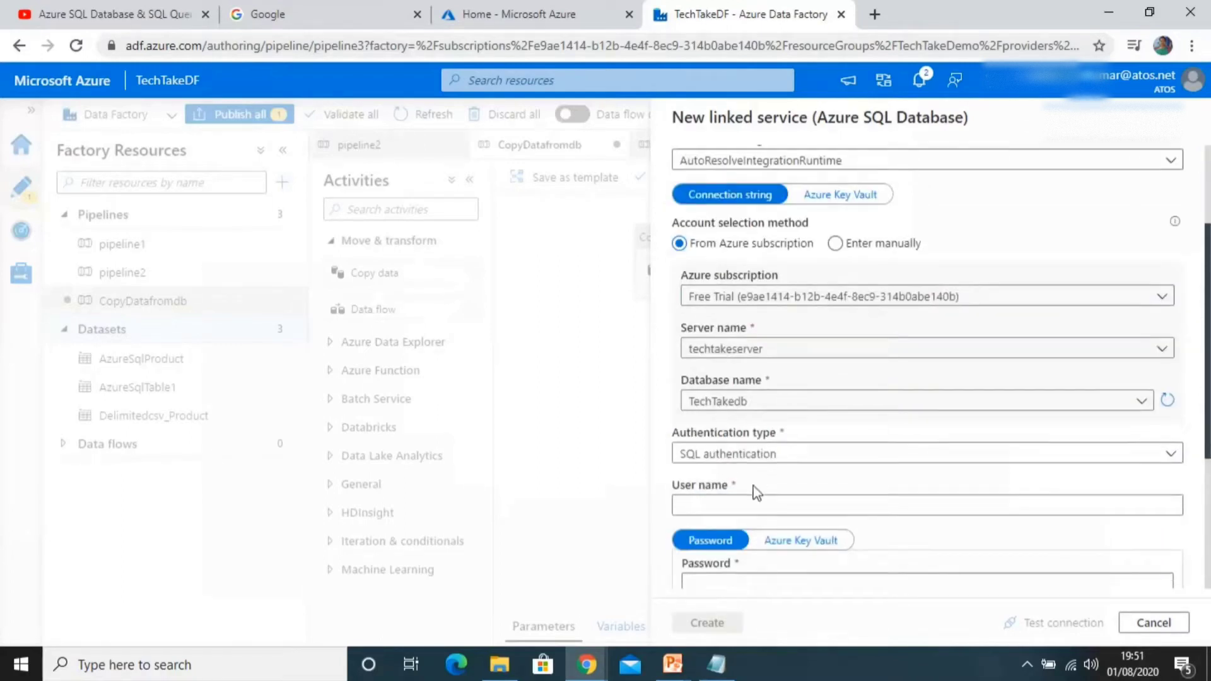
pyautogui.click(734, 504)
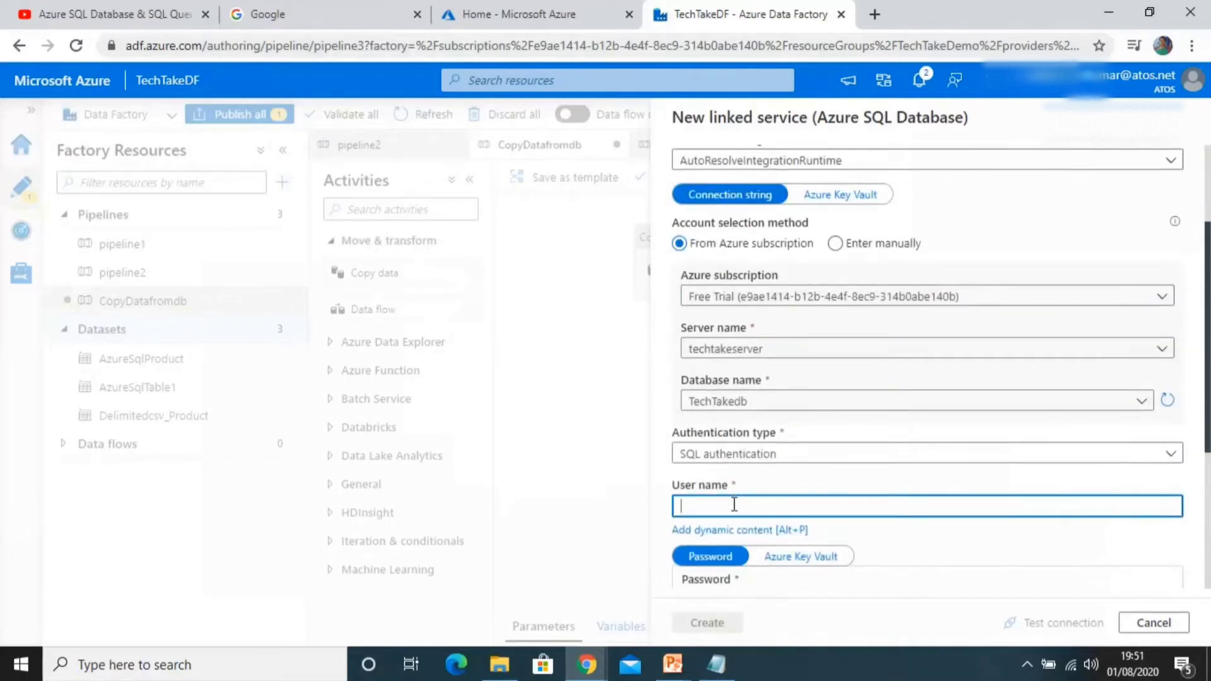
pyautogui.hotkey('ctrl', 'v')
pyautogui.click(1062, 545)
pyautogui.scroll(-2, 1062, 545)
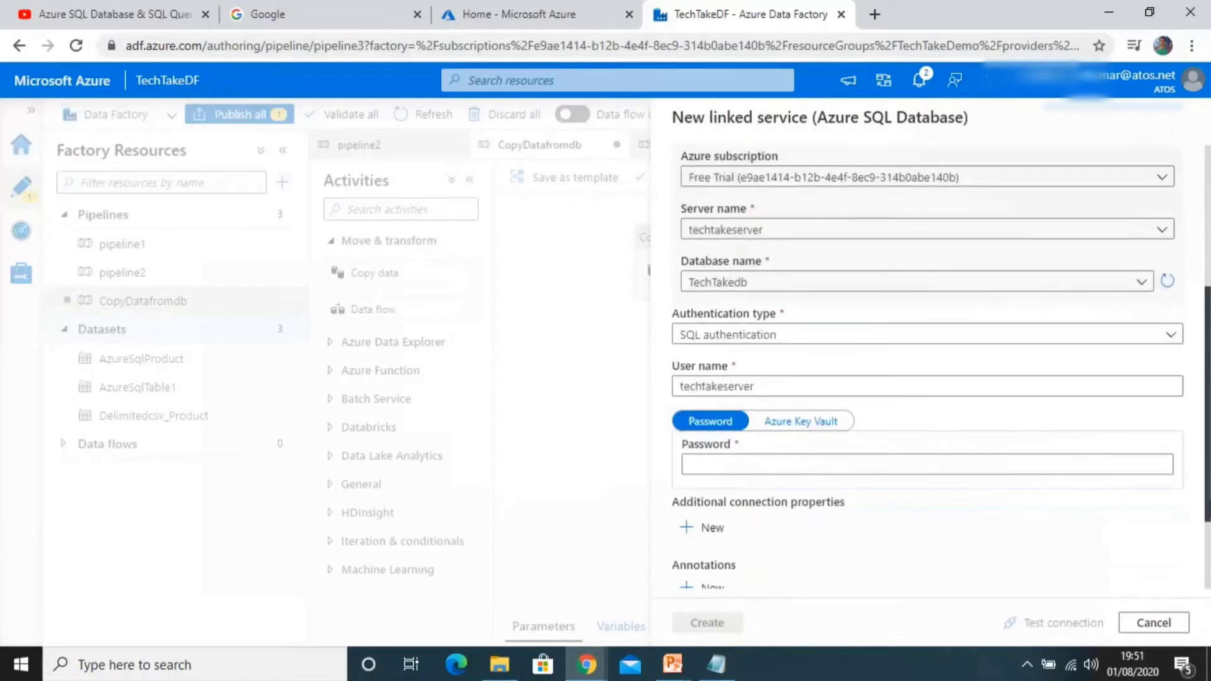
# Step: Enter the database account password for the linked service
pyautogui.click(860, 465)
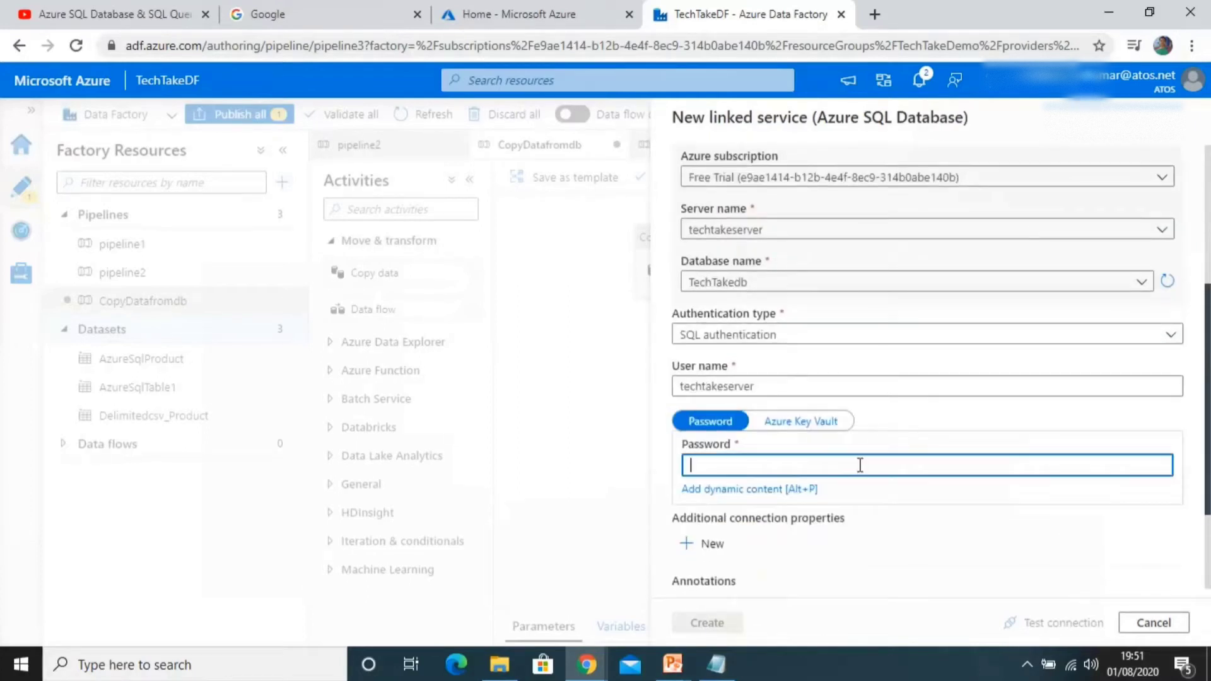
pyautogui.write('••••••••')
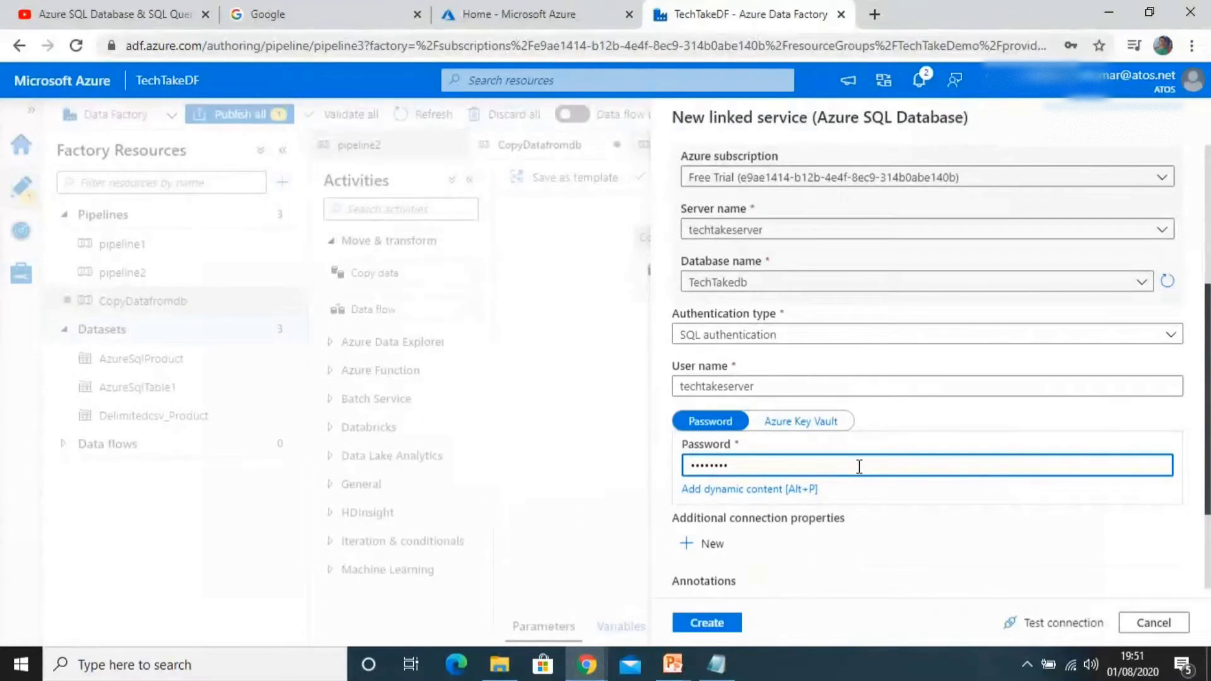
# Step: Test the linked service connection and create the linked service
pyautogui.scroll(-2, 814, 536)
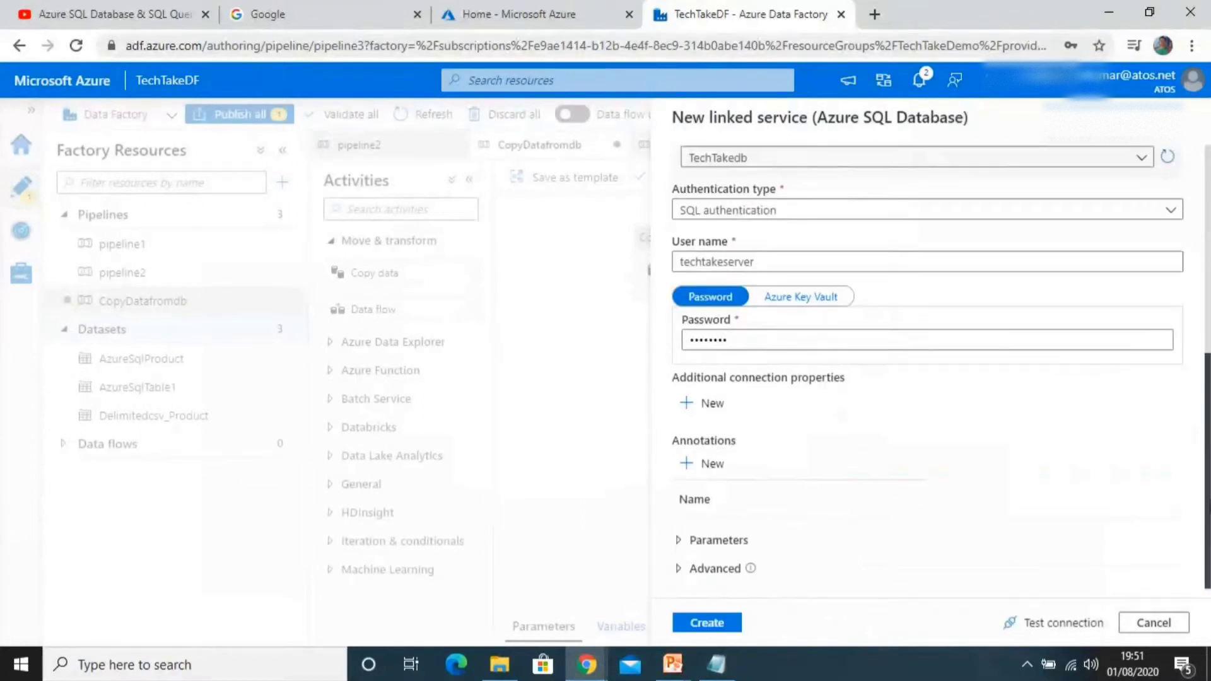
pyautogui.click(687, 543)
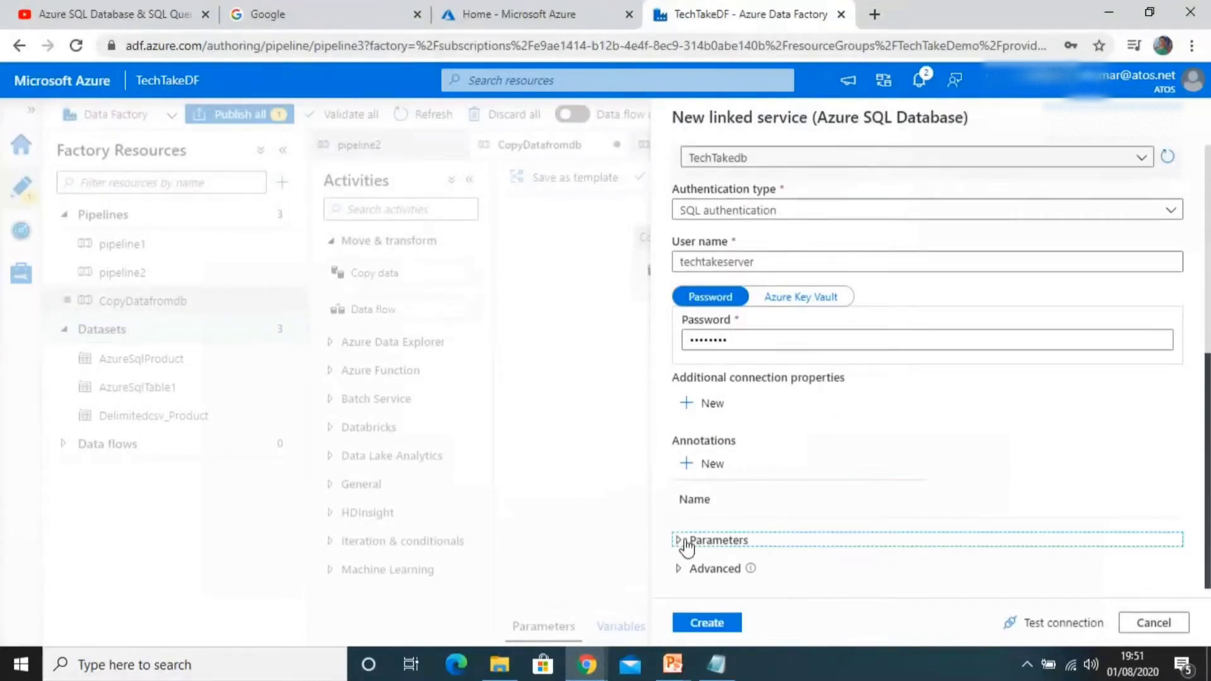
pyautogui.click(1041, 624)
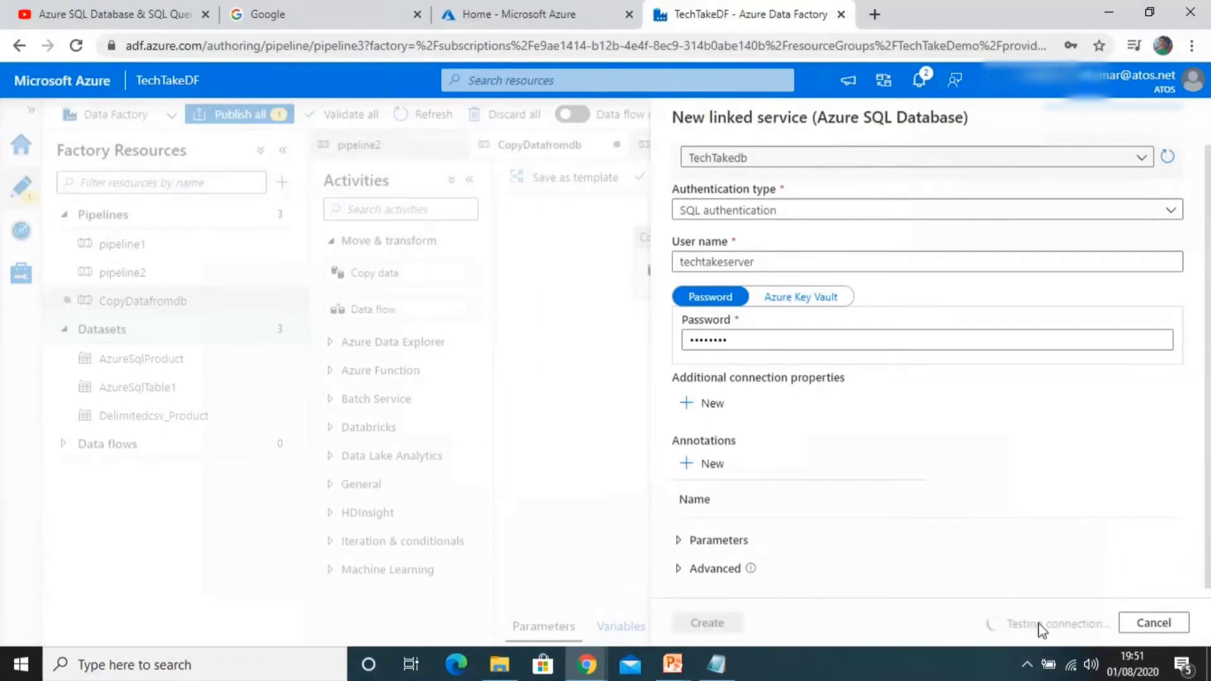
pyautogui.click(694, 625)
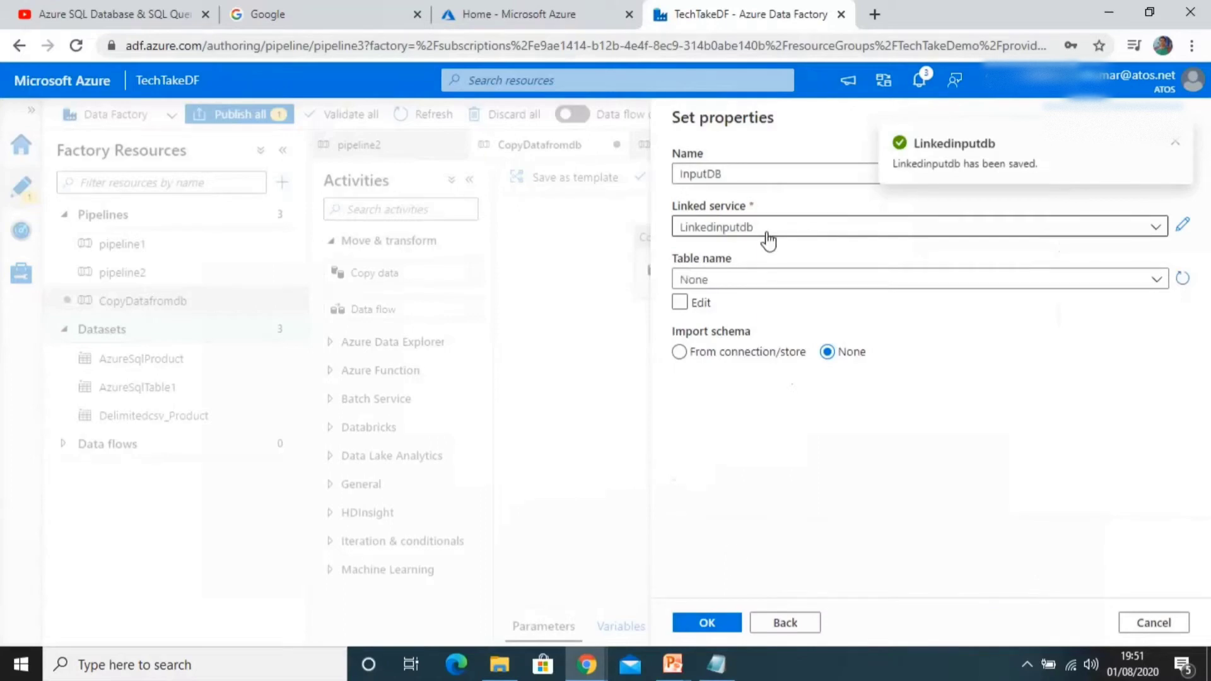
# Step: Set the dataset's table to dbo.Employee and confirm the new dataset
pyautogui.click(754, 280)
pyautogui.write('emplo')
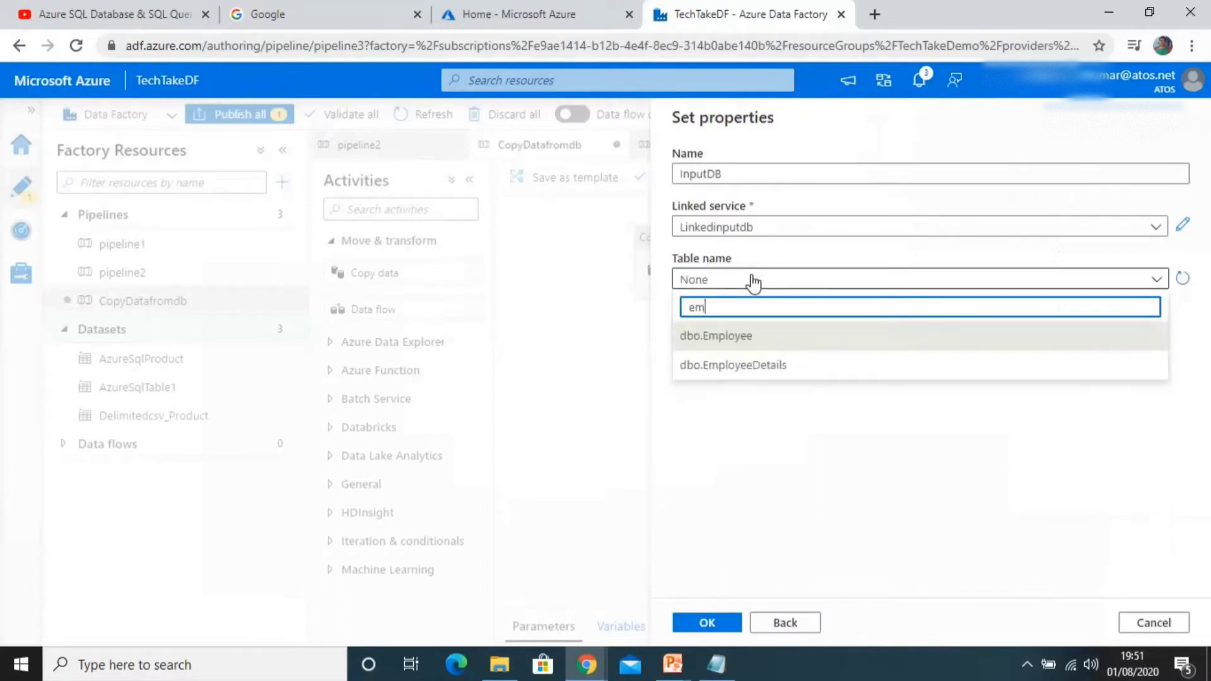
pyautogui.click(721, 344)
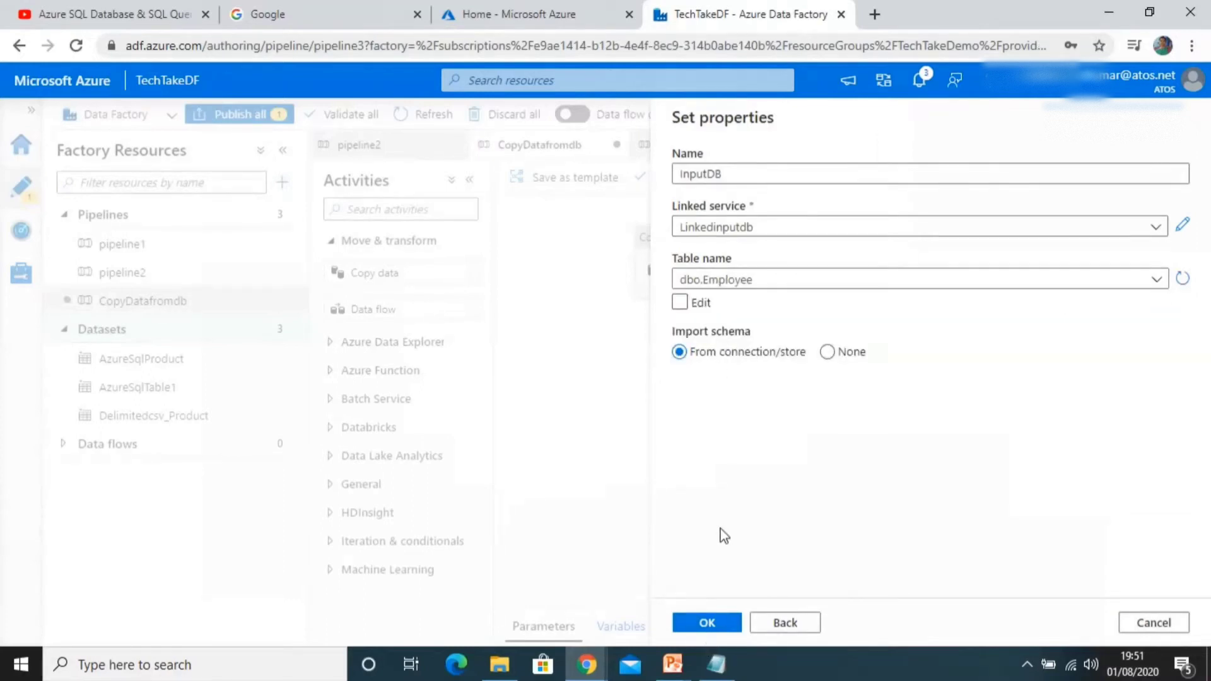
pyautogui.click(704, 631)
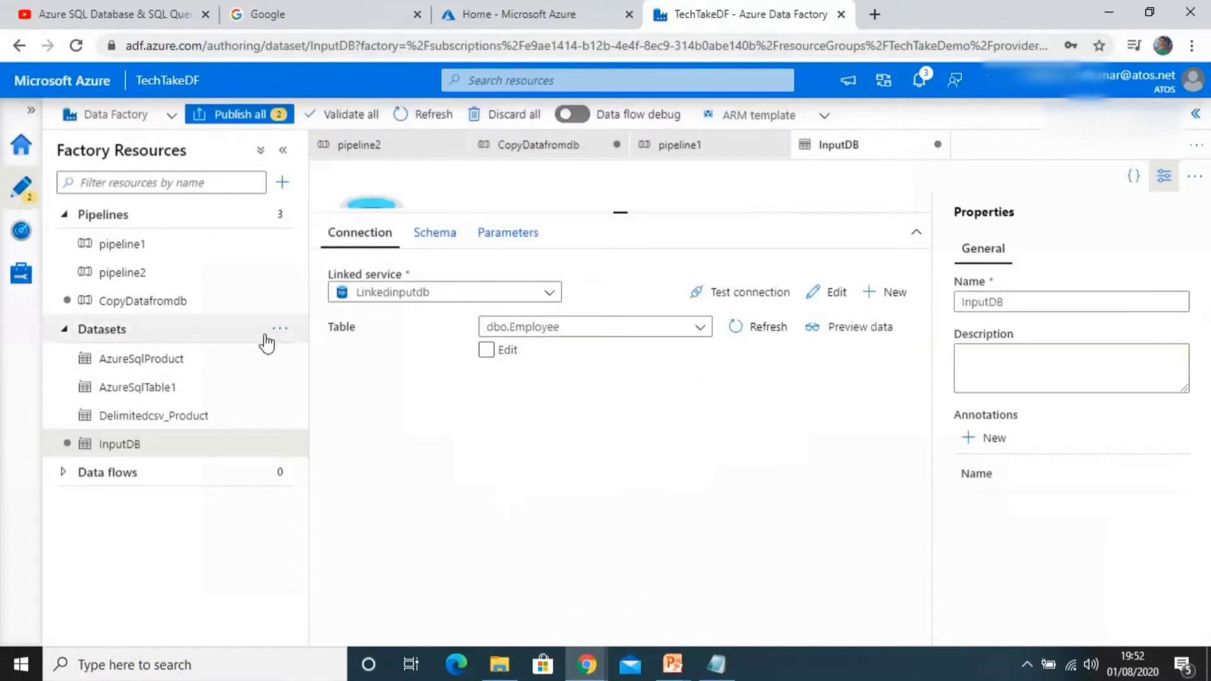
# Step: Start a new Azure Blob Storage dataset in DelimitedText format
pyautogui.click(279, 330)
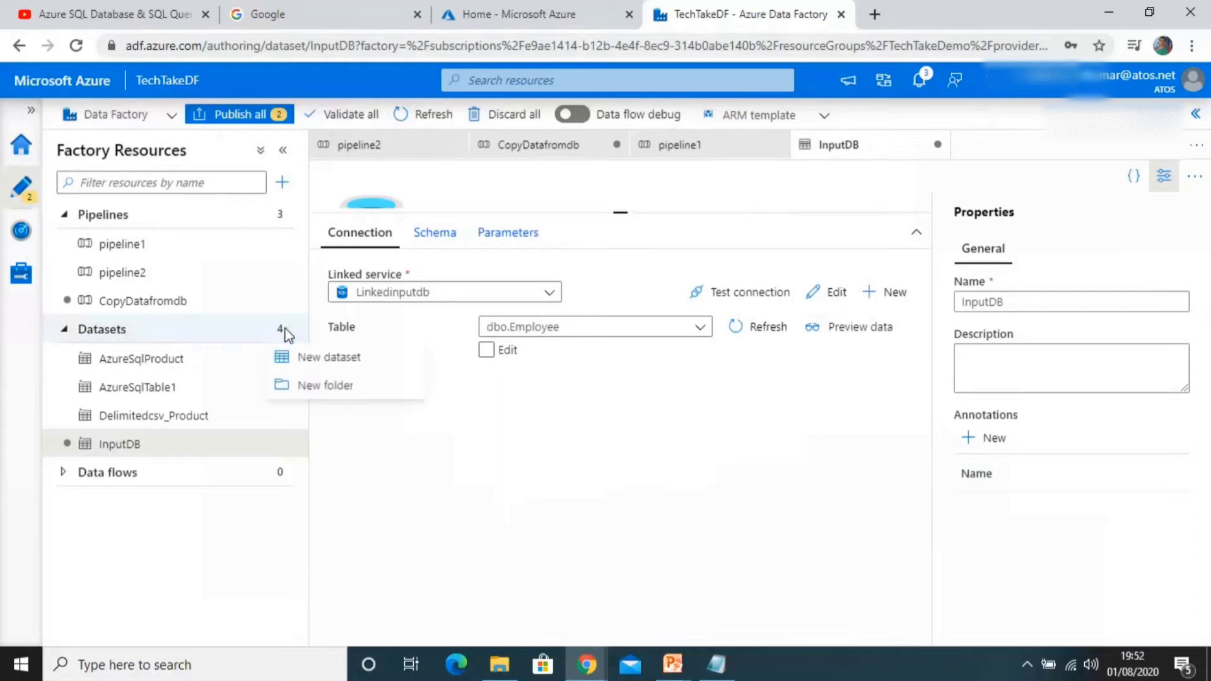
pyautogui.click(312, 362)
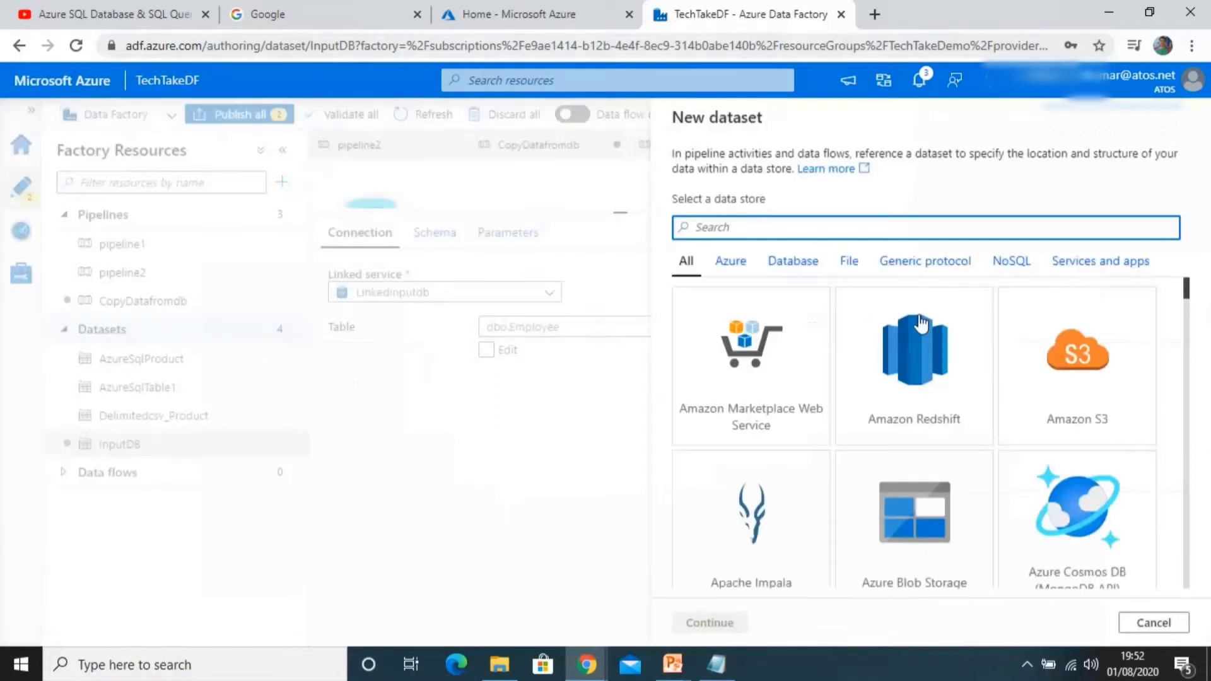
pyautogui.click(911, 508)
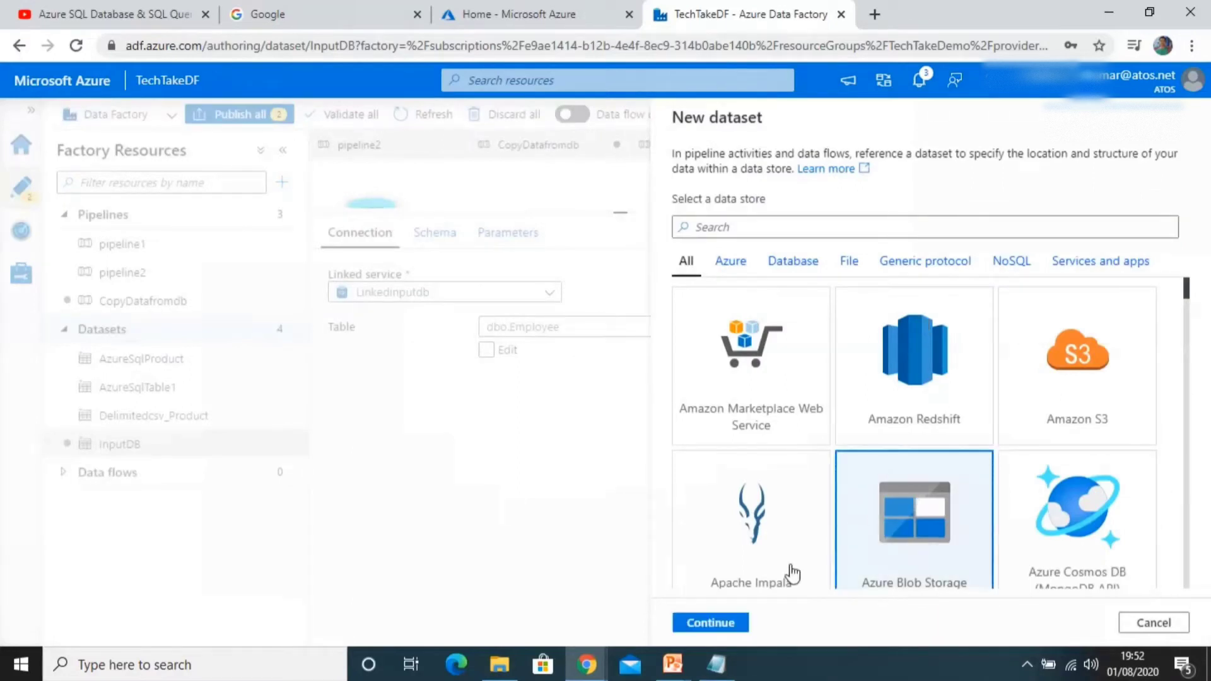
pyautogui.click(728, 625)
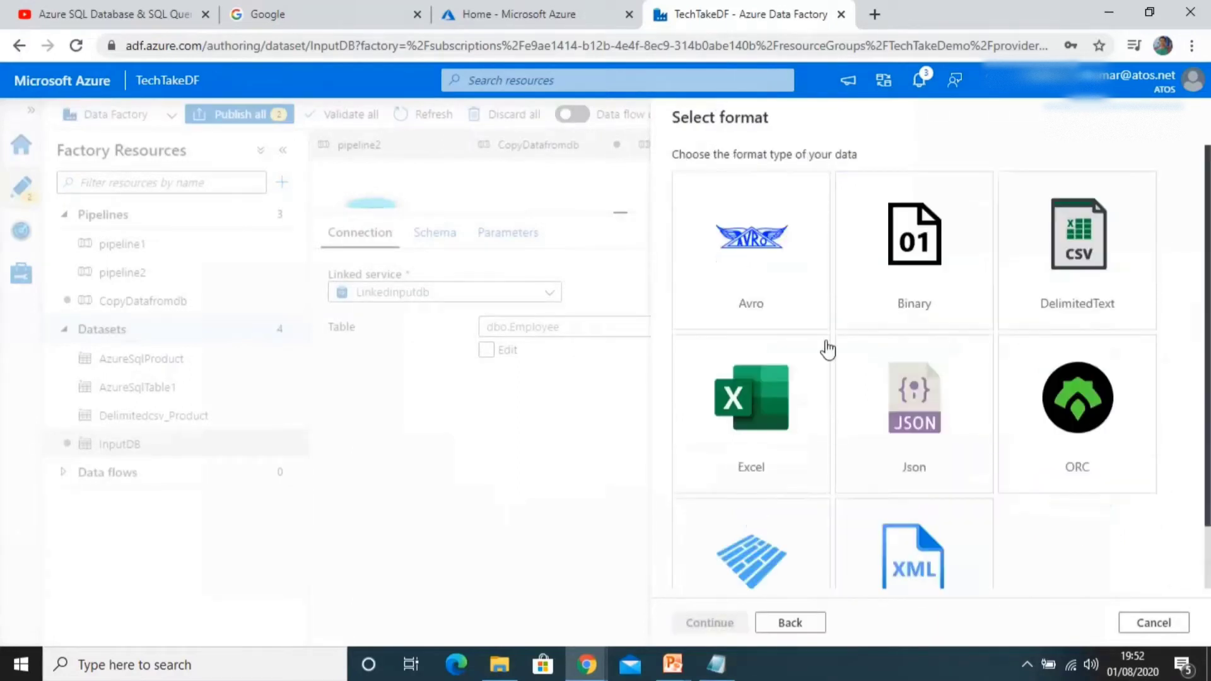
pyautogui.click(930, 272)
pyautogui.click(1074, 229)
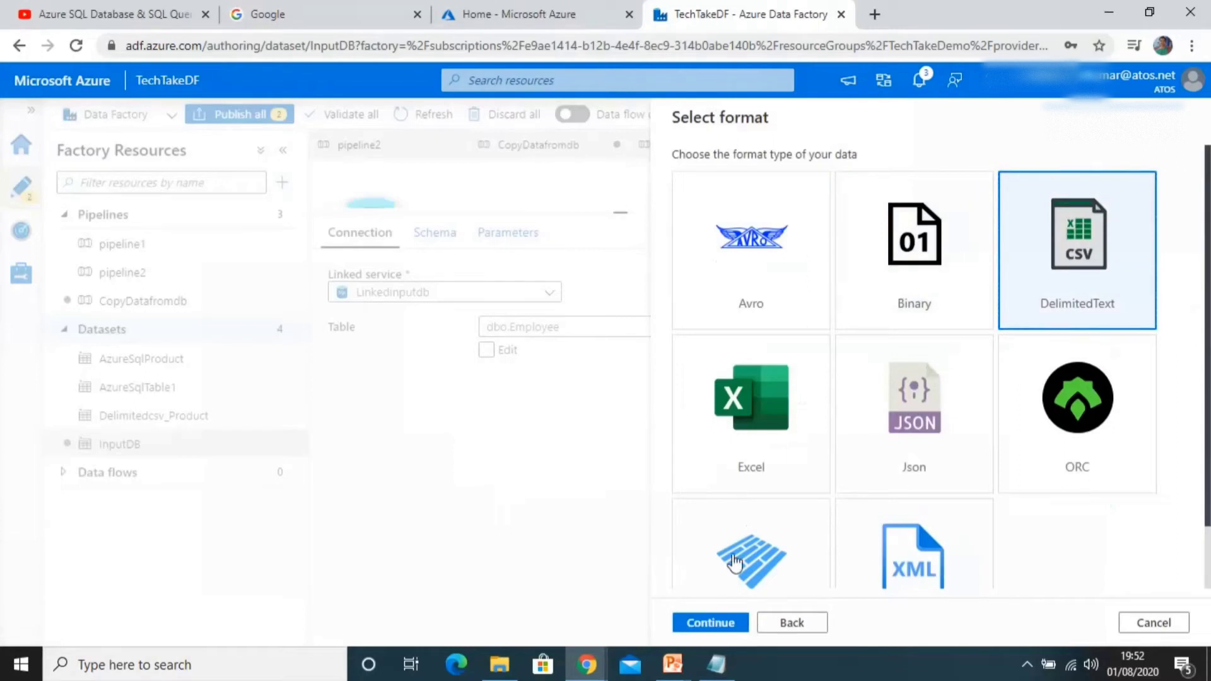
pyautogui.click(710, 623)
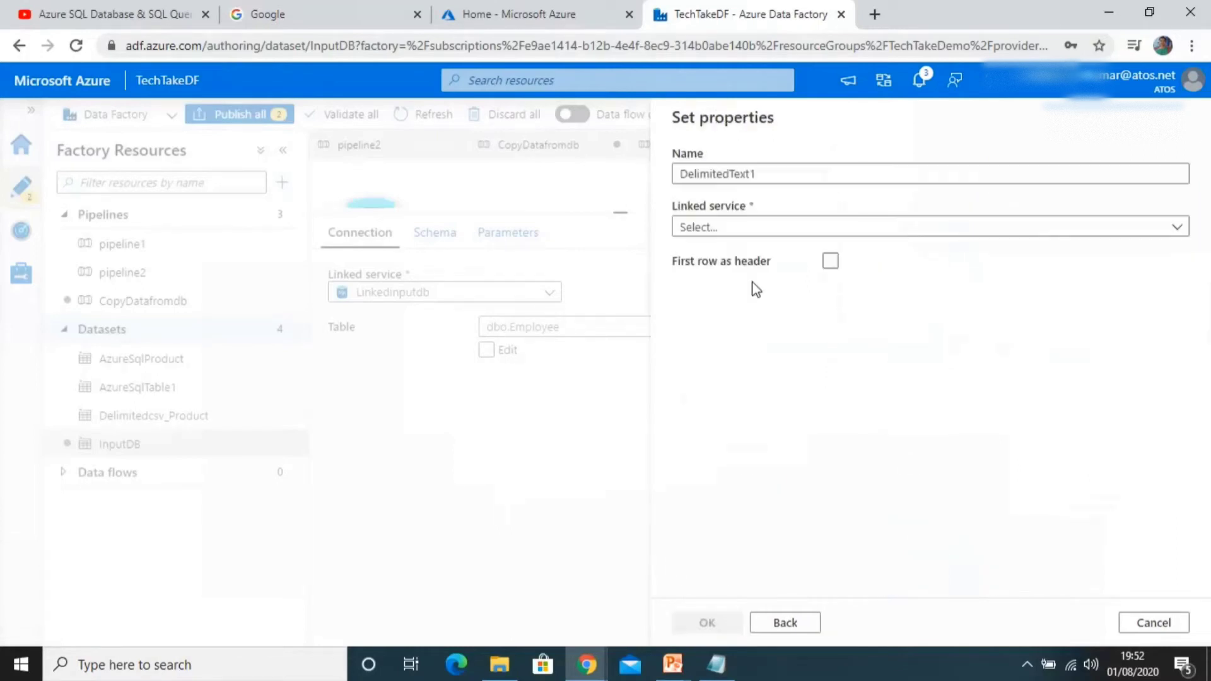
# Step: Name the new dataset Outputcsv
pyautogui.doubleClick(767, 174)
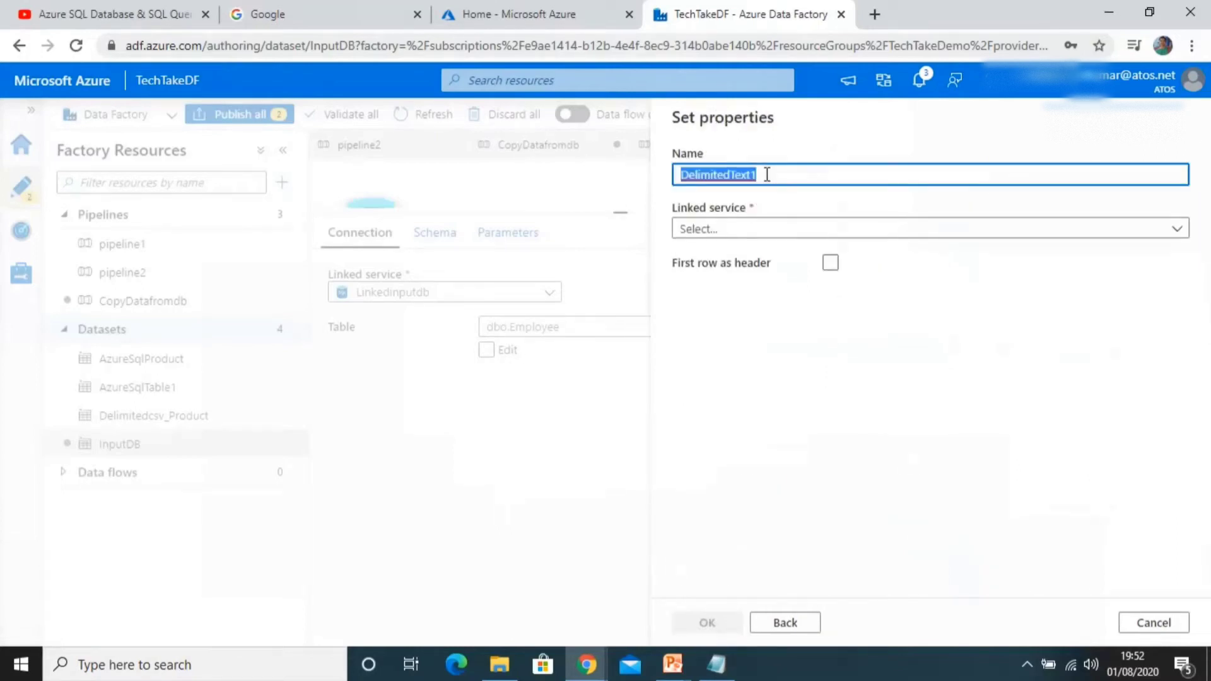
pyautogui.write('Output')
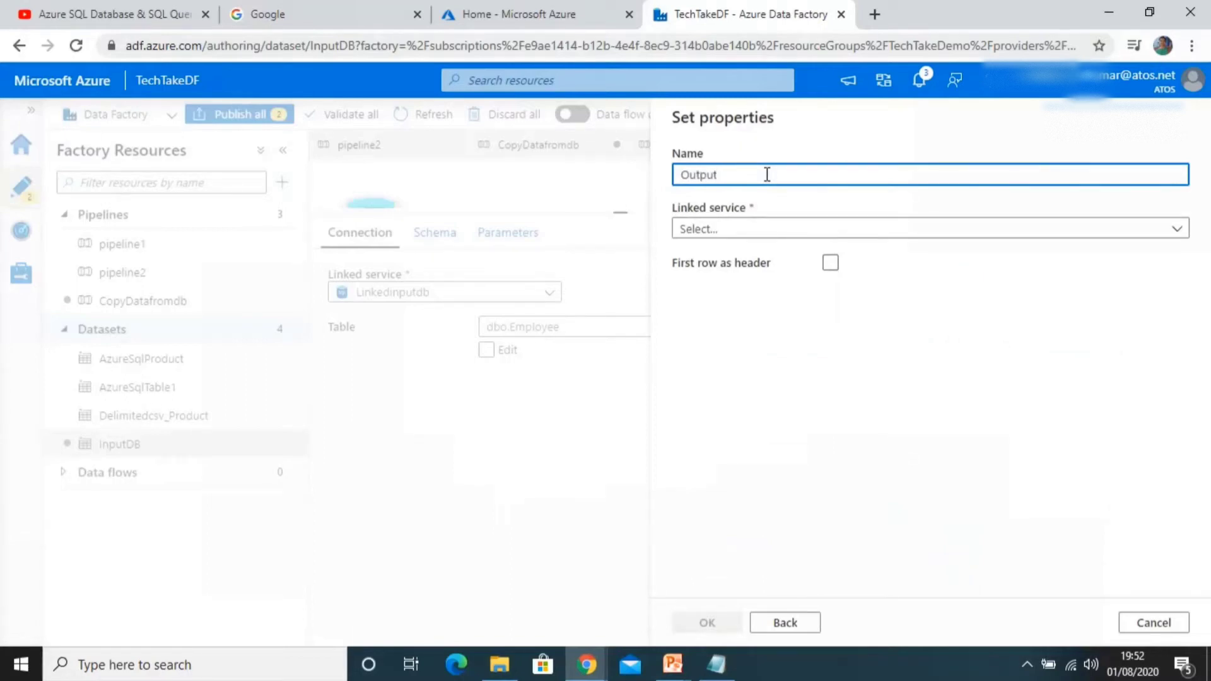
pyautogui.write('csv')
# Step: Start a new linked service for the dataset and name it Inlkedoutputcsv
pyautogui.click(730, 228)
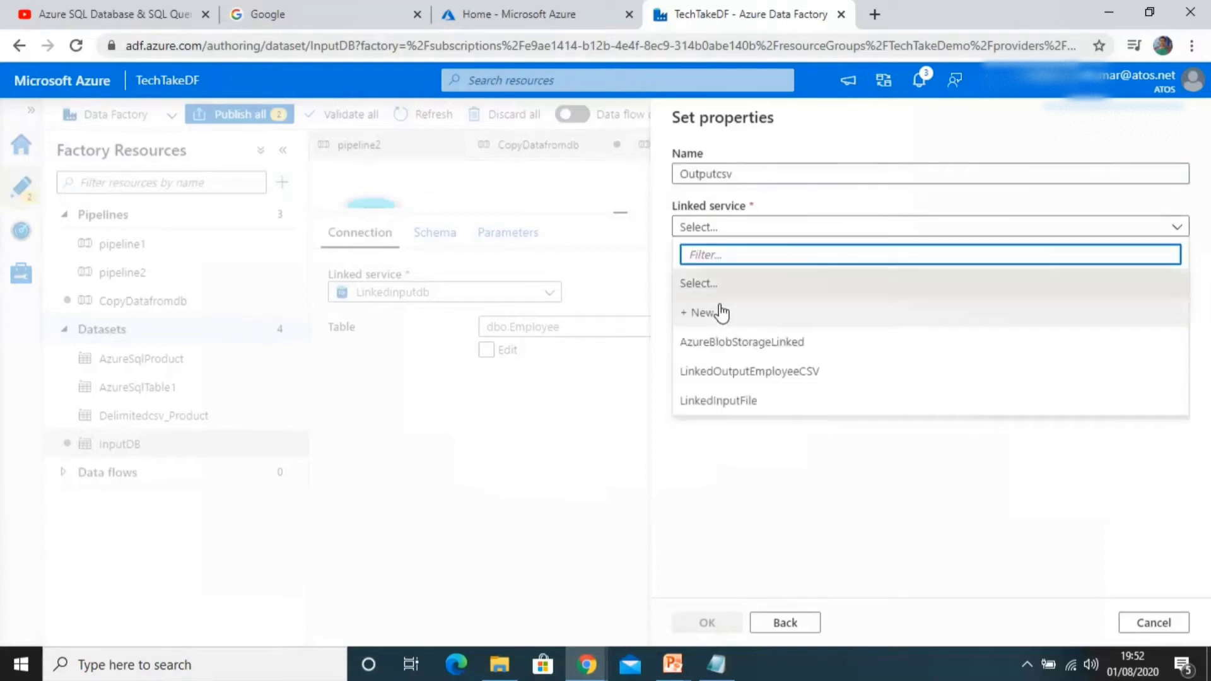
pyautogui.click(722, 312)
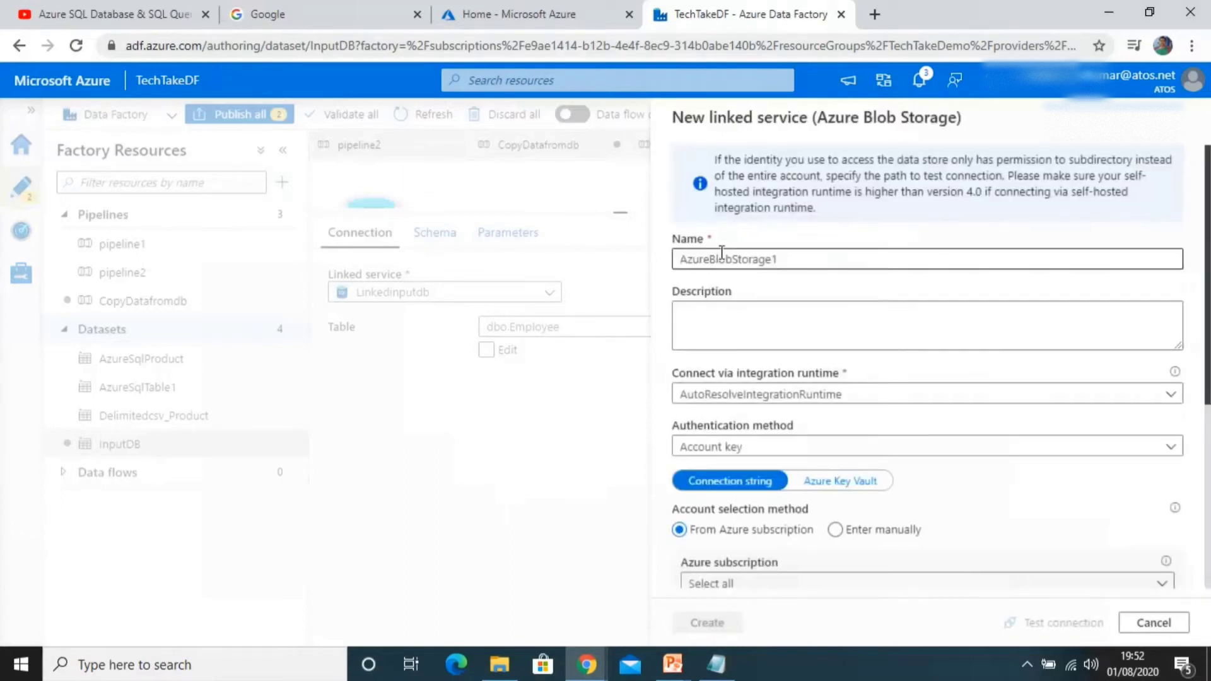
pyautogui.write('Inl')
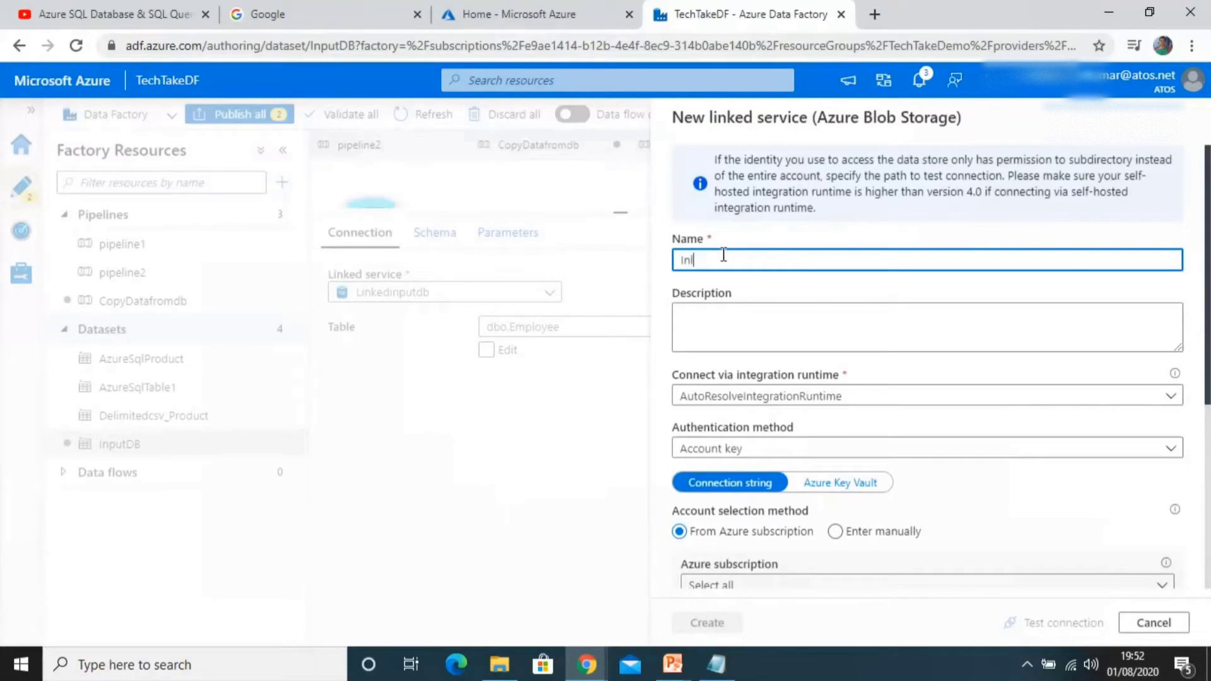
pyautogui.write('kedoutputcsv')
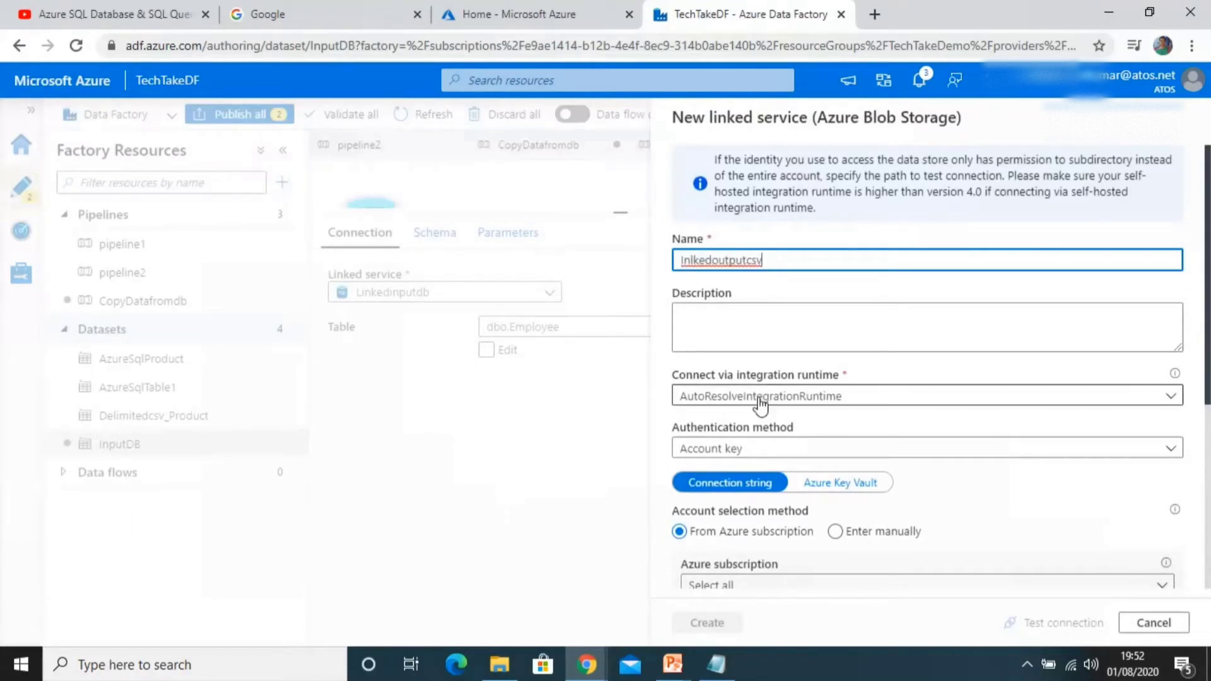
# Step: Select the Free Trial subscription and the techtakestorage account, then create the linked service
pyautogui.scroll(-4, 761, 404)
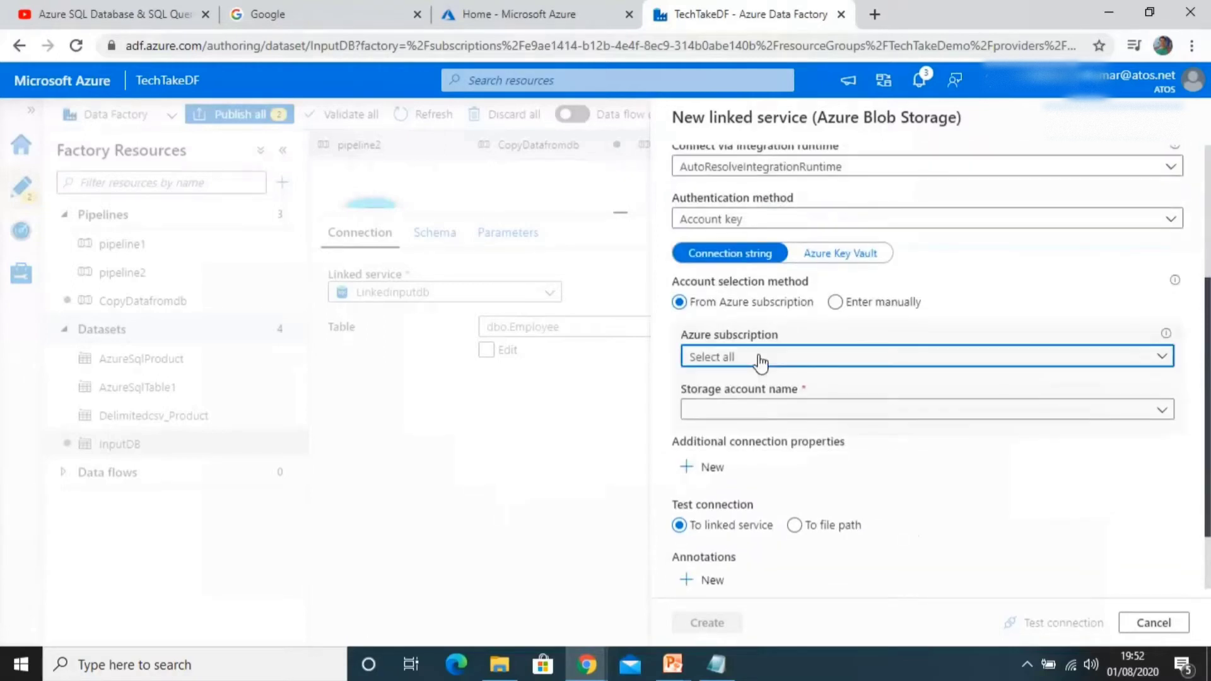
pyautogui.click(763, 358)
pyautogui.click(755, 410)
pyautogui.click(751, 411)
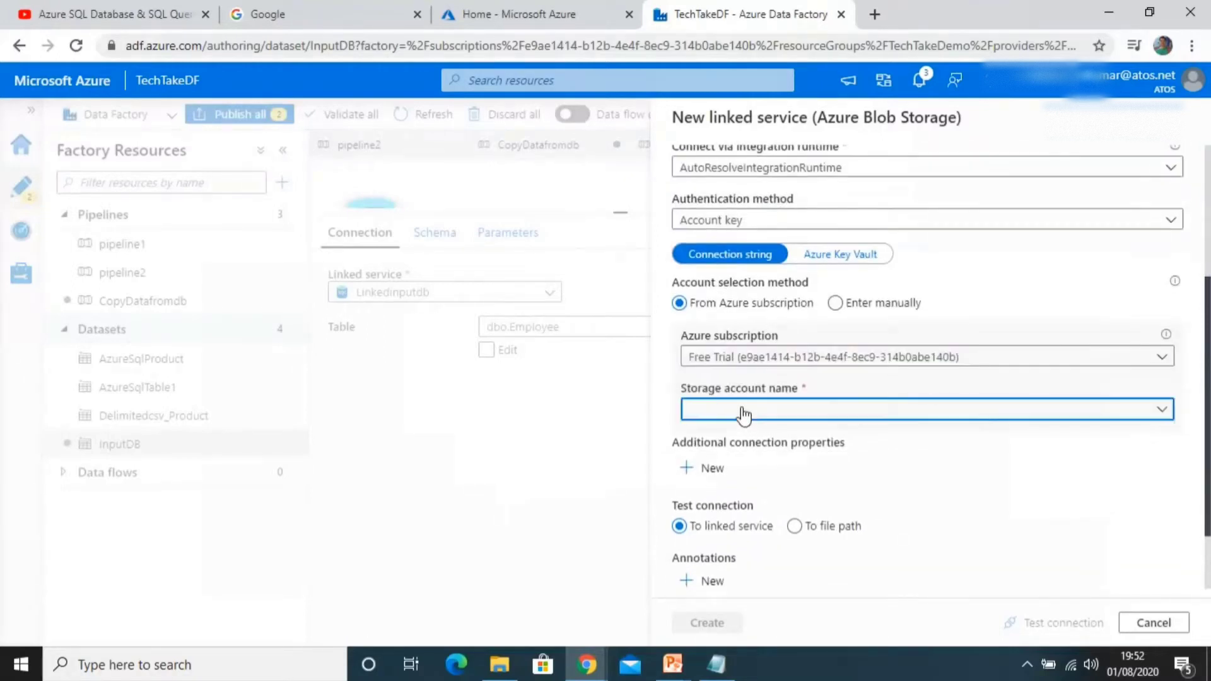
pyautogui.click(732, 433)
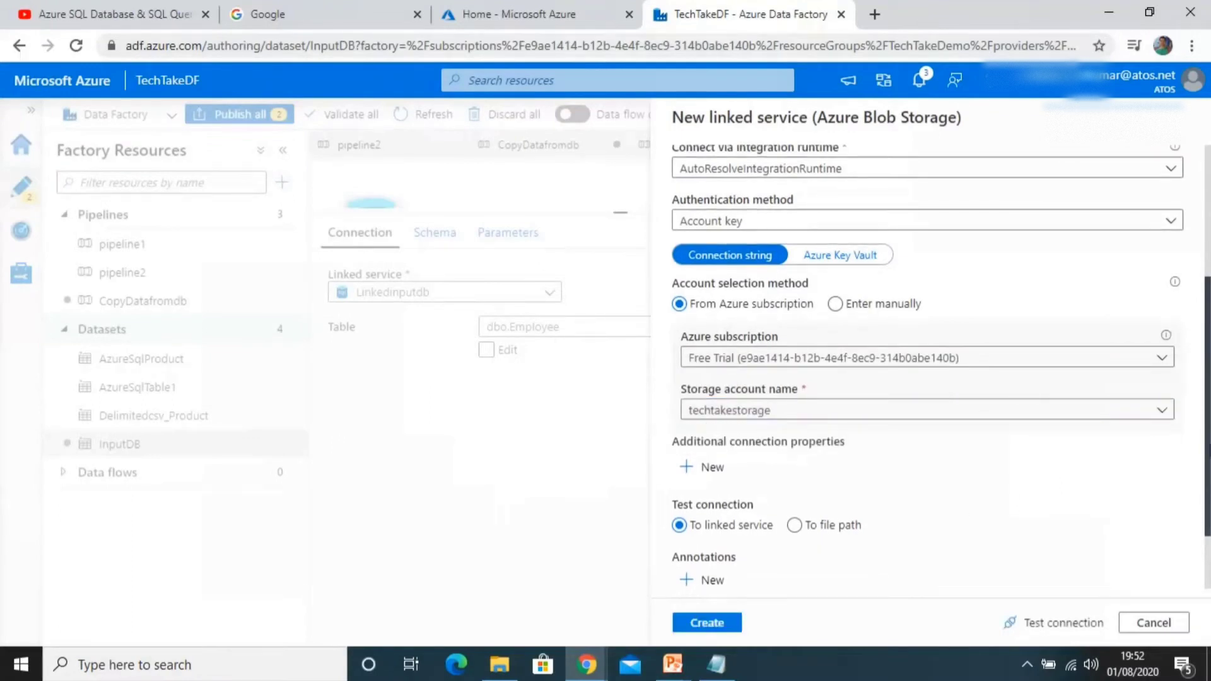
pyautogui.scroll(-2, 839, 565)
pyautogui.click(716, 625)
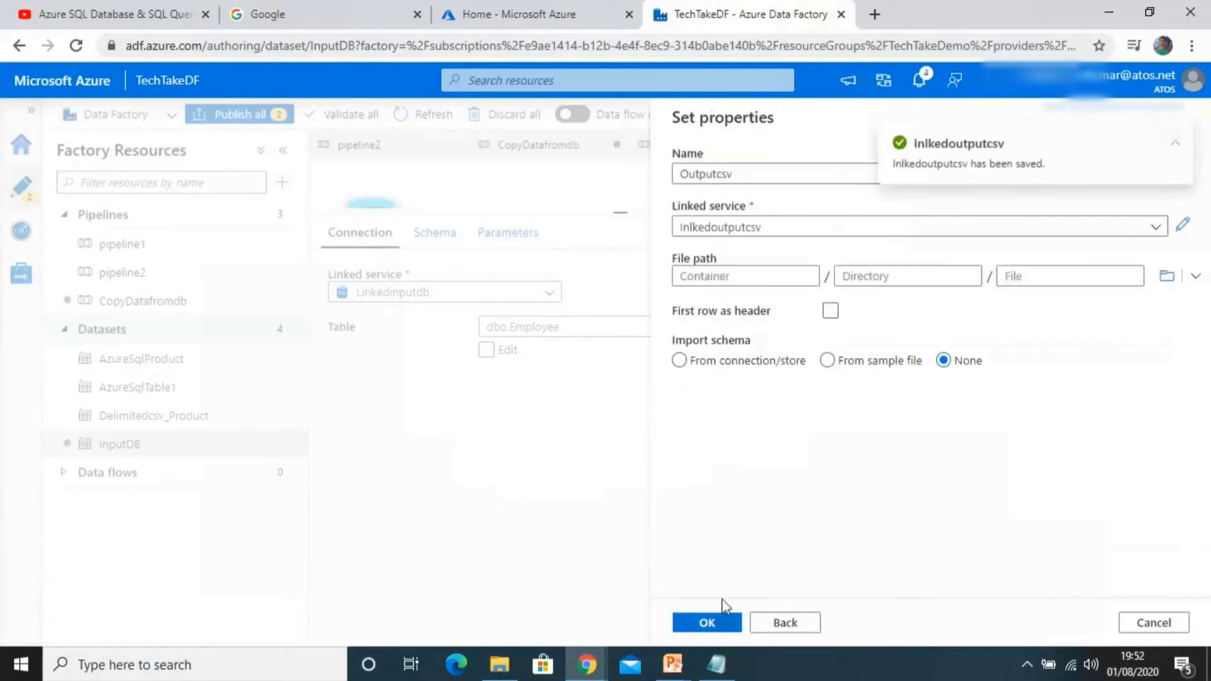
# Step: Browse the storage and set democontainer as the dataset's file path container
pyautogui.click(809, 275)
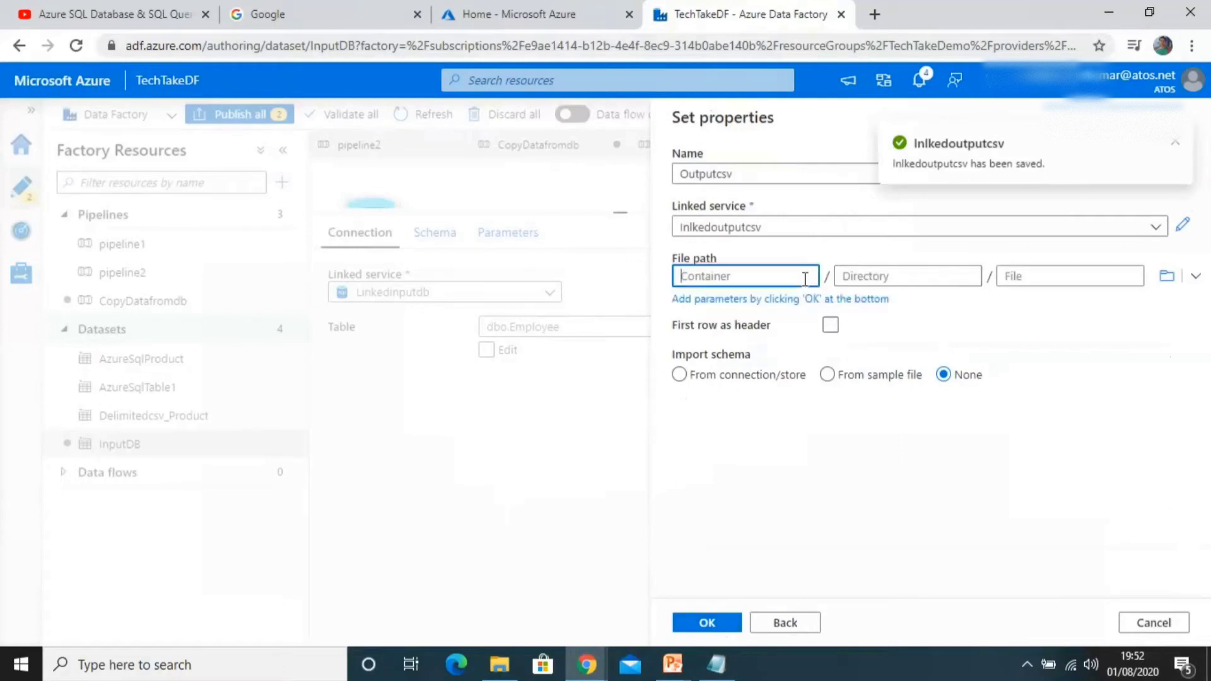
pyautogui.click(1167, 276)
pyautogui.click(805, 232)
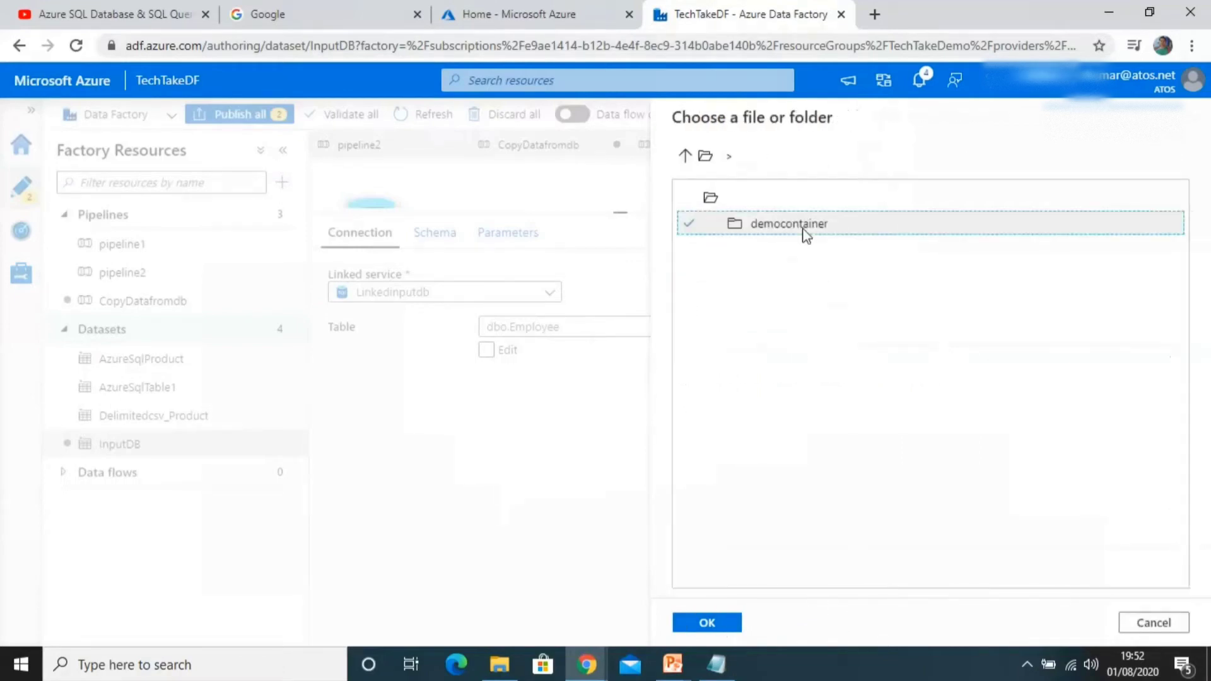
pyautogui.click(707, 623)
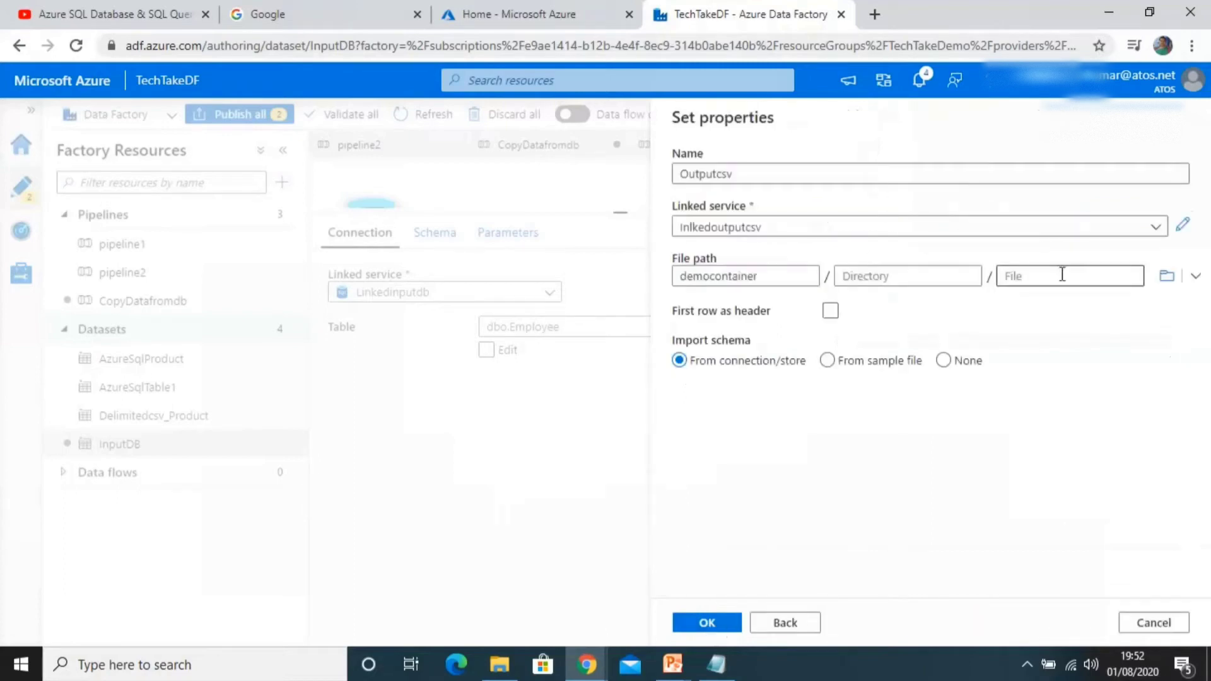
pyautogui.click(1167, 276)
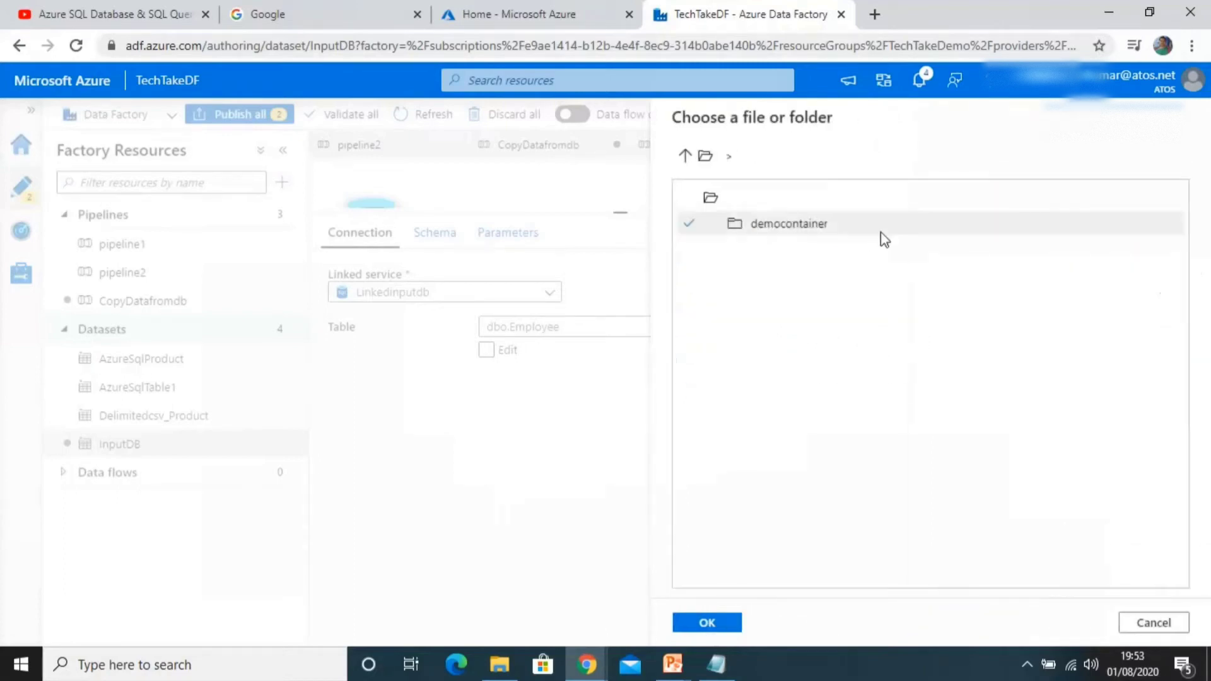
pyautogui.click(803, 228)
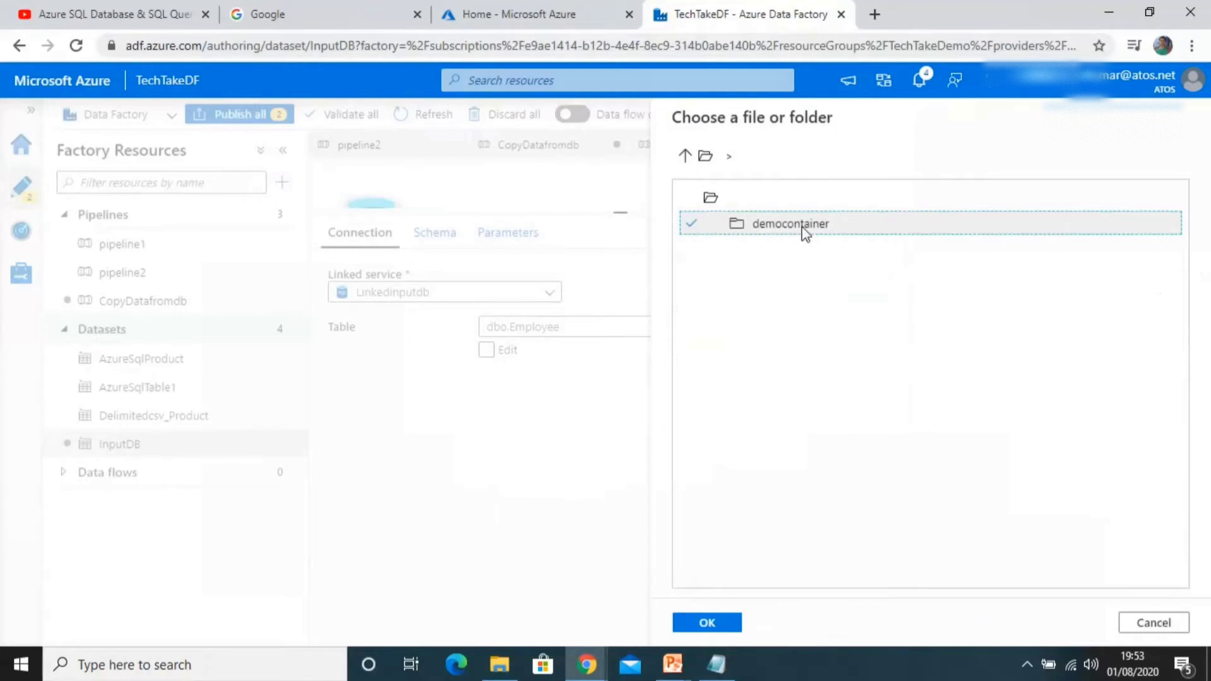
pyautogui.doubleClick(801, 226)
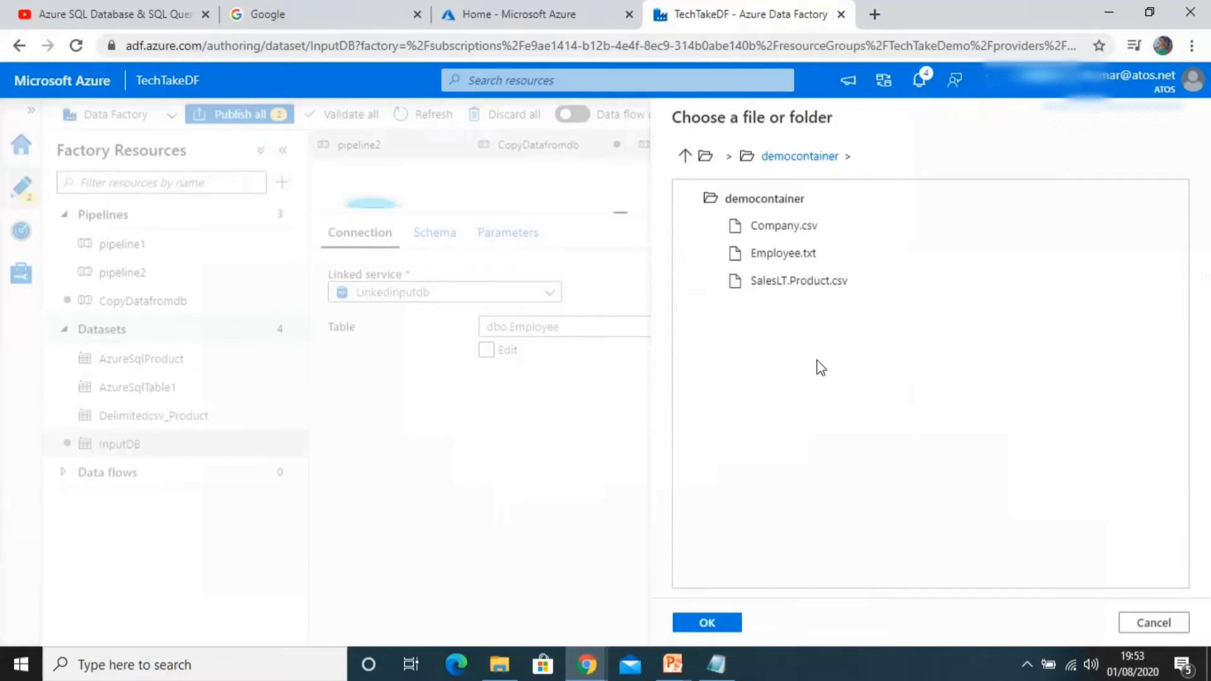
pyautogui.click(719, 623)
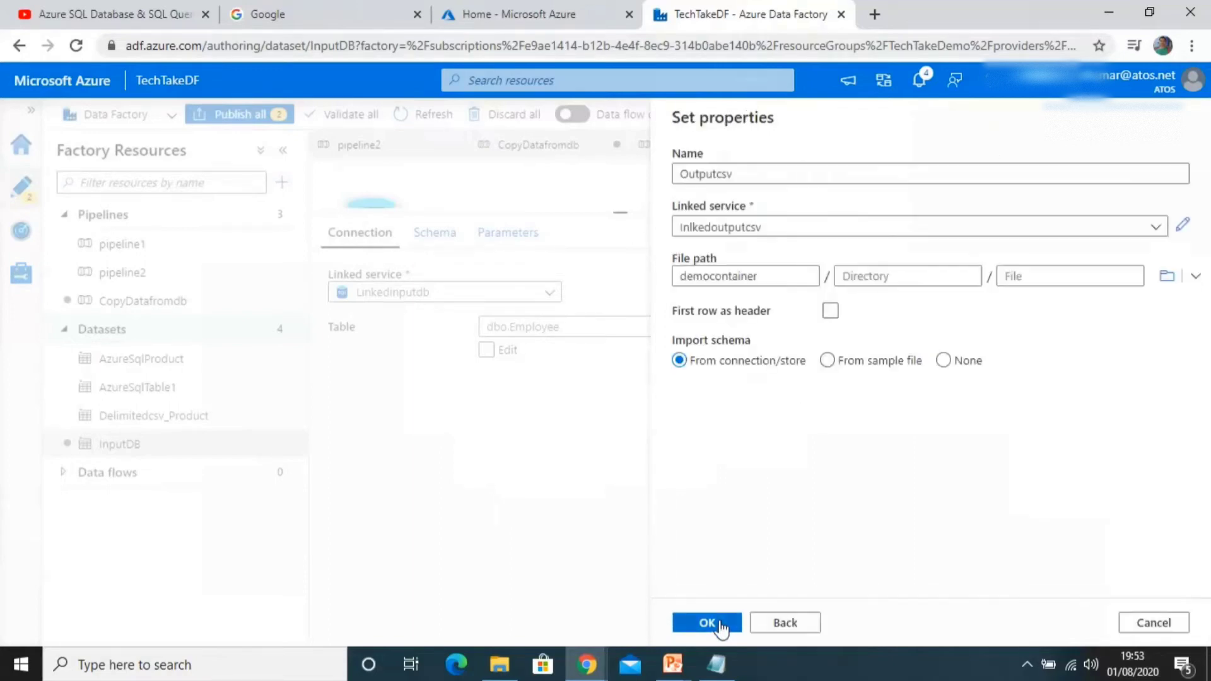
# Step: Set the file name to Employee and try to confirm the dataset
pyautogui.click(1027, 277)
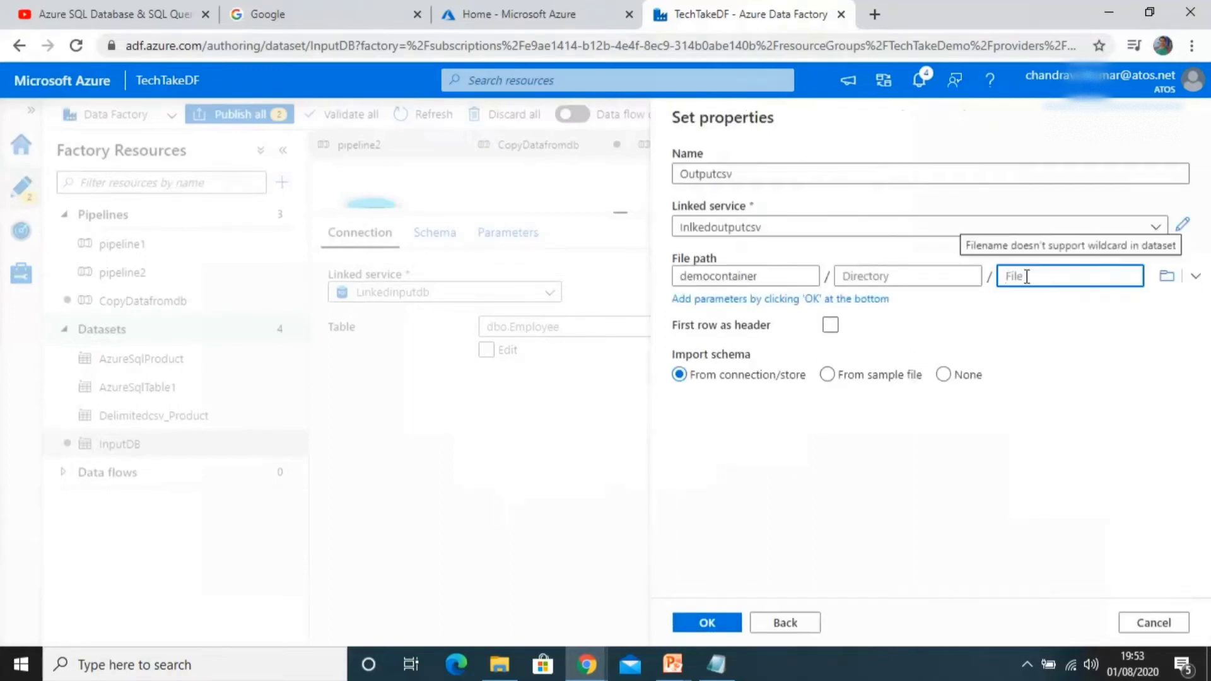
pyautogui.write('Employee.csv')
pyautogui.press('BackSpace')
pyautogui.press('BackSpace')
pyautogui.press('BackSpace')
pyautogui.press('BackSpace')
pyautogui.click(1039, 433)
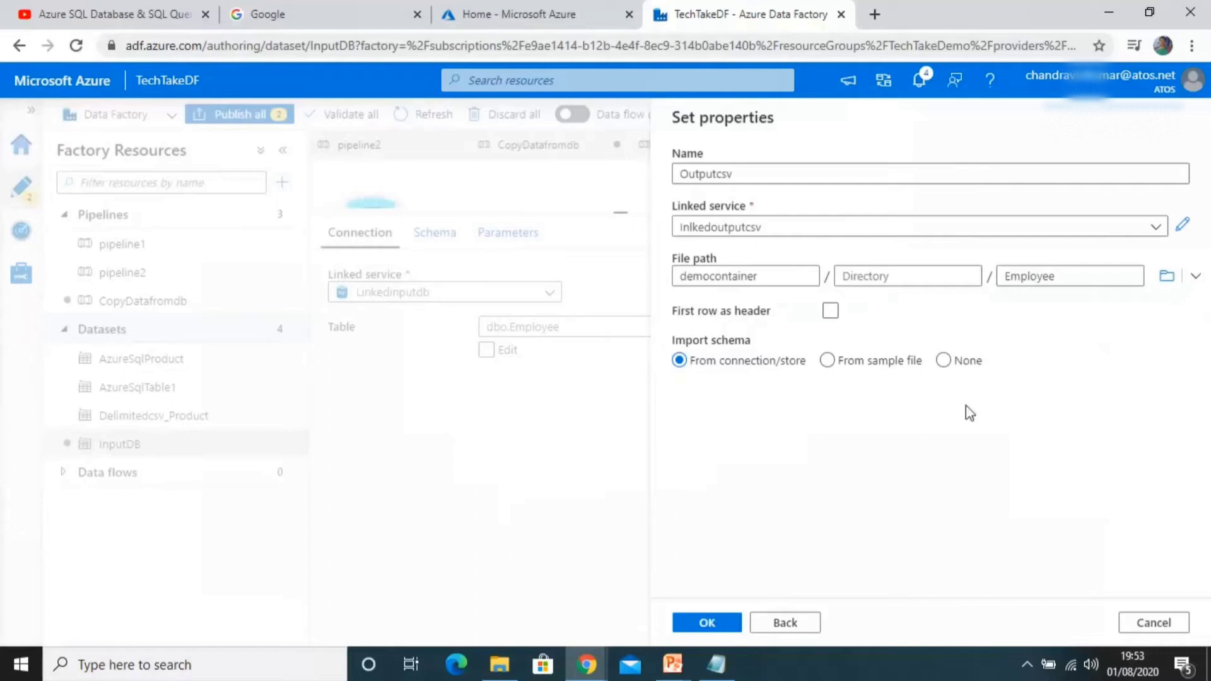
pyautogui.click(709, 622)
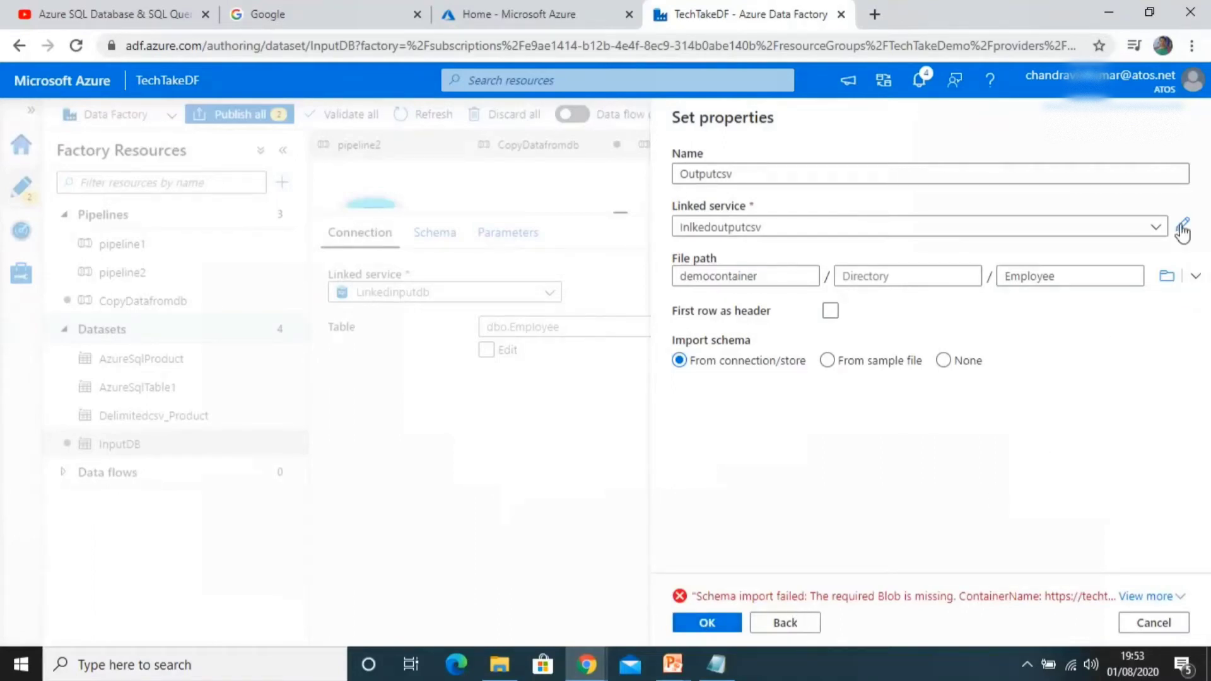
# Step: Pick Company.csv from democontainer as the dataset's file
pyautogui.click(1167, 277)
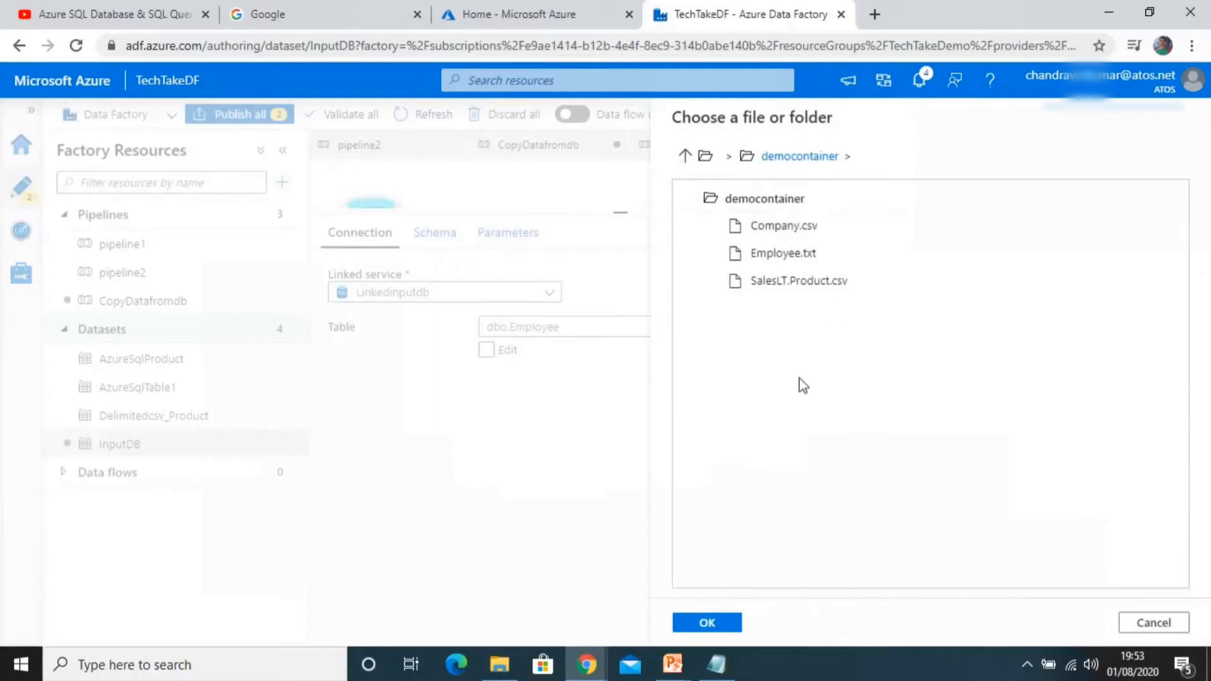
pyautogui.click(782, 231)
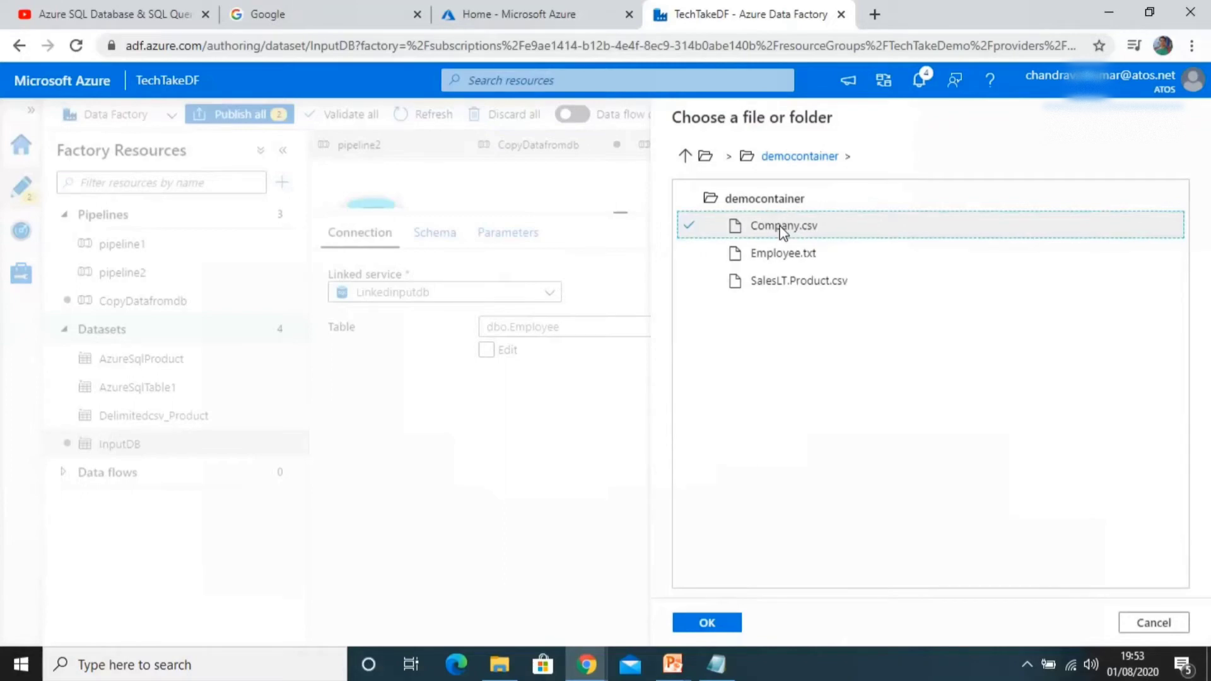
pyautogui.click(707, 623)
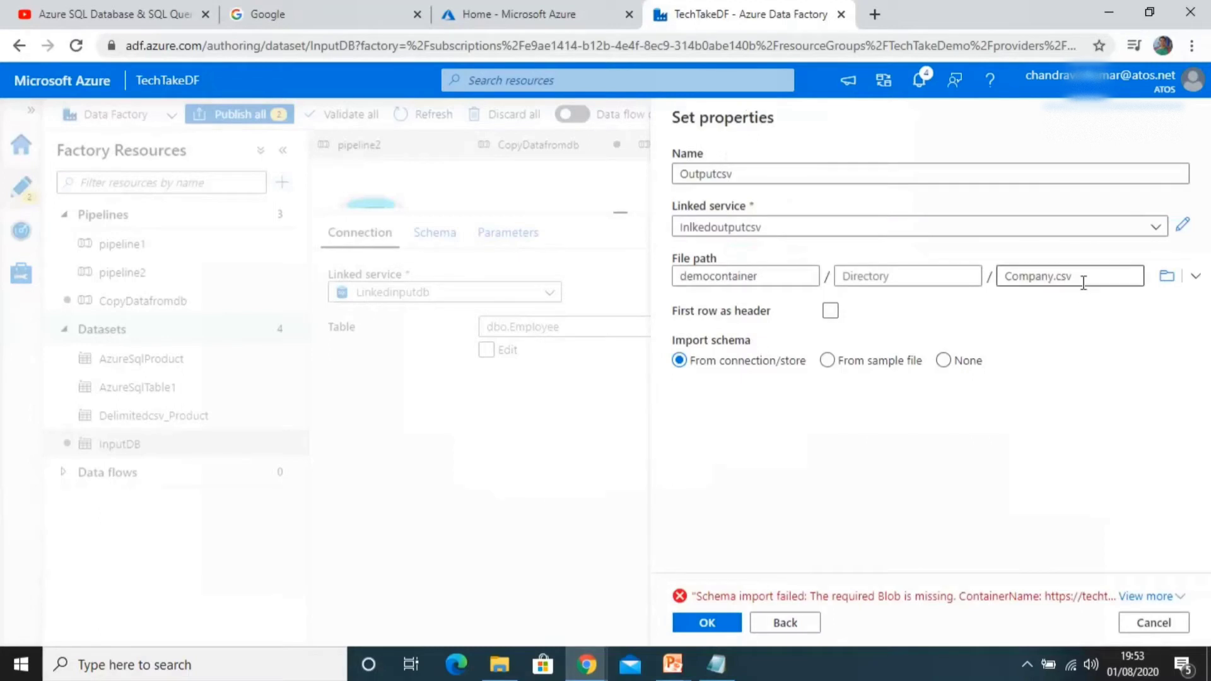
# Step: Replace the file name with Employee.csv and try to confirm the dataset again
pyautogui.click(1083, 283)
pyautogui.press('BackSpace')
pyautogui.press('BackSpace')
pyautogui.press('BackSpace')
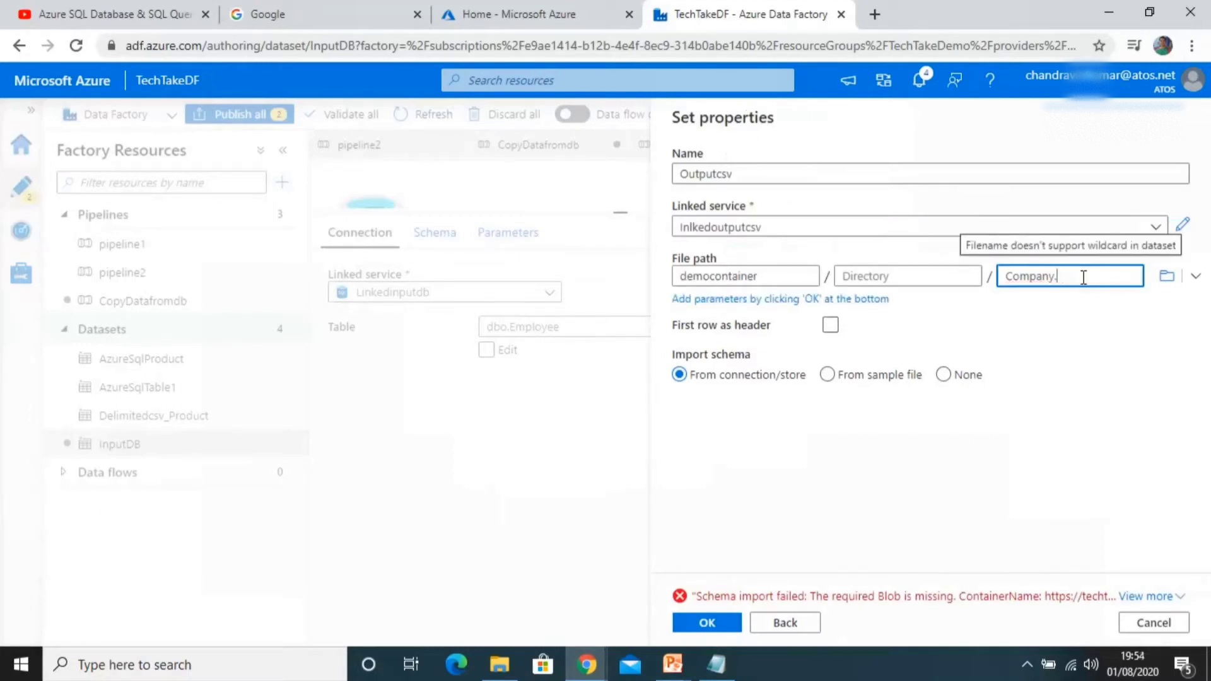
pyautogui.hotkey('ctrl', 'a')
pyautogui.write('Employee.csv')
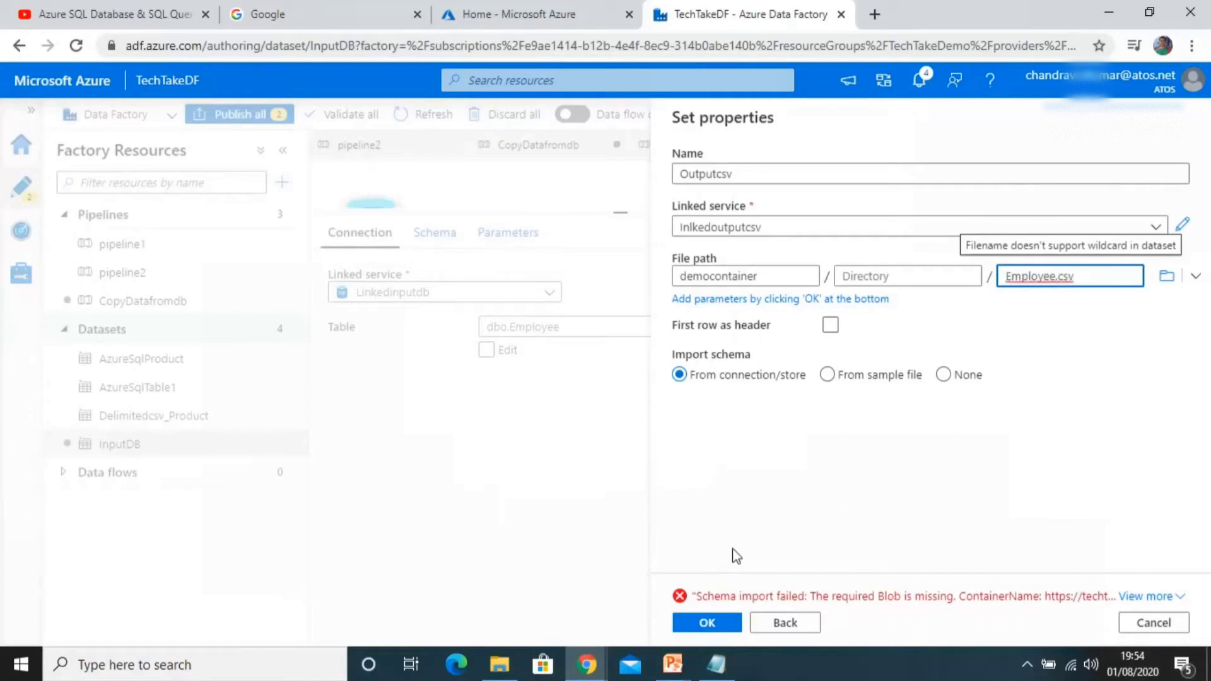
pyautogui.click(708, 623)
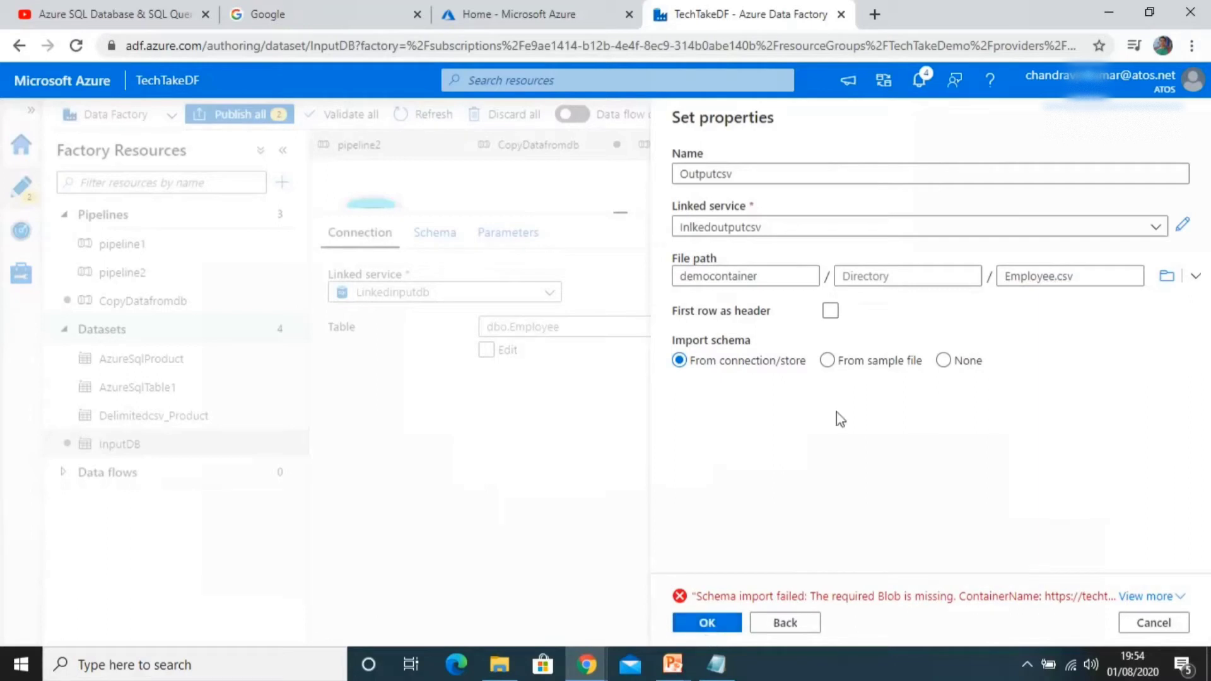
# Step: Reselect democontainer as the file path with no file name and create the Outputcsv dataset
pyautogui.click(1166, 595)
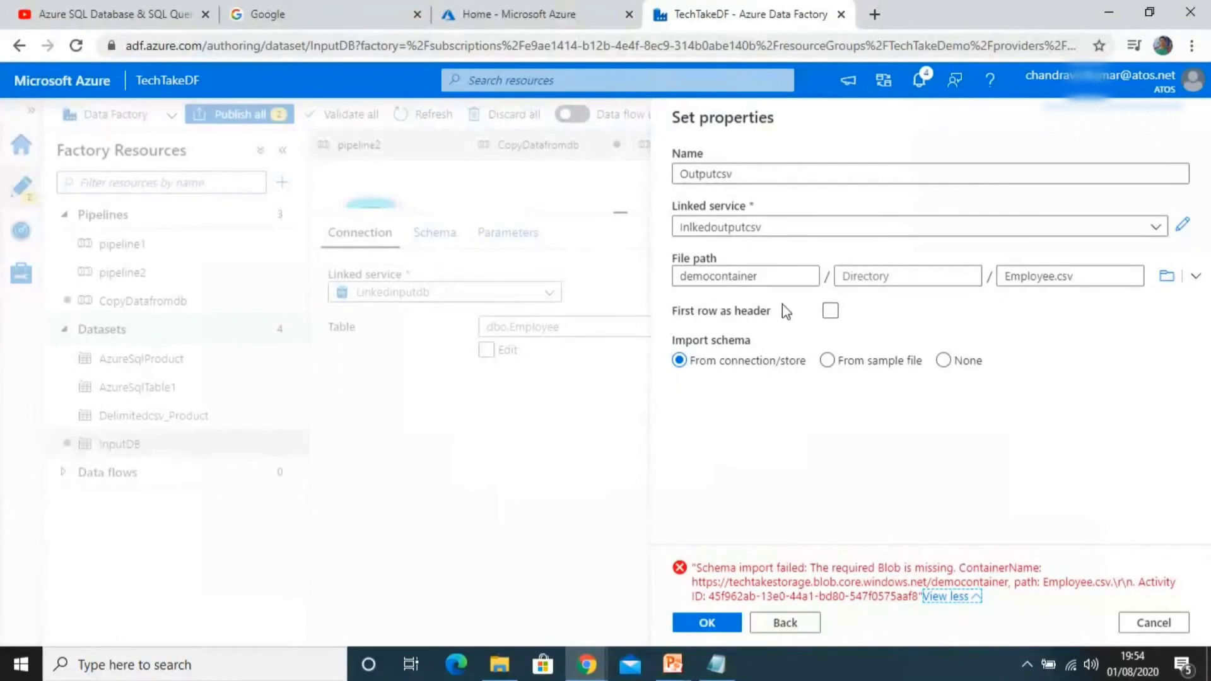
pyautogui.click(1167, 276)
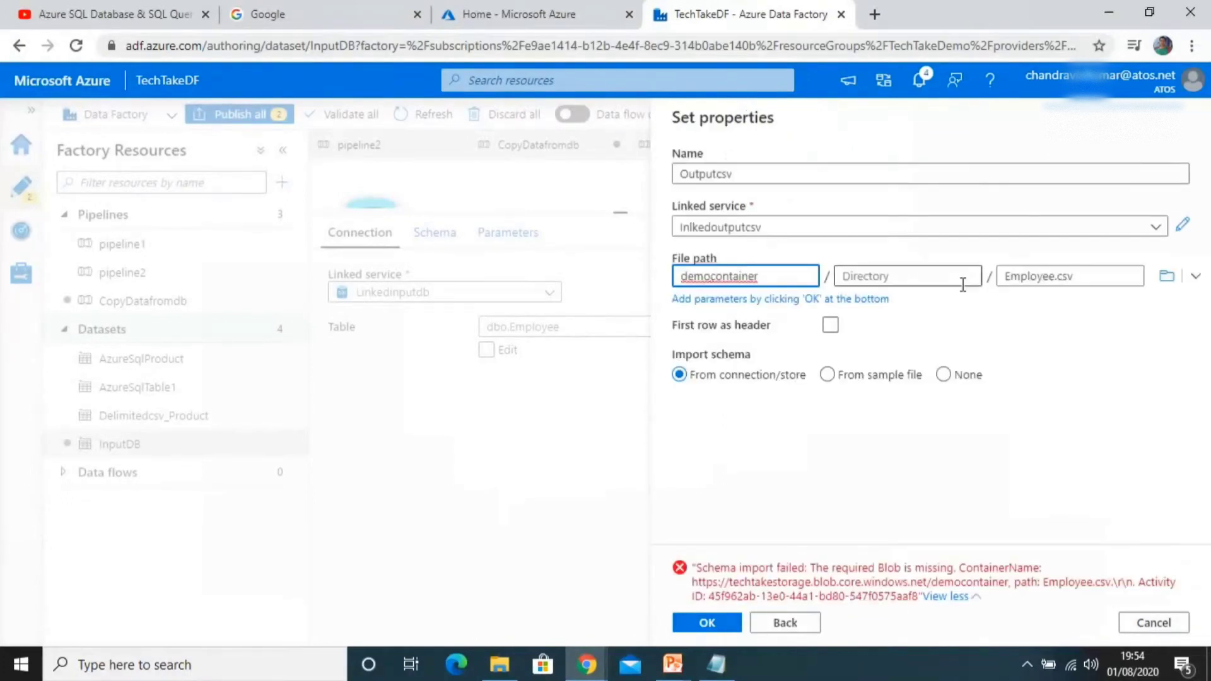
pyautogui.click(1167, 276)
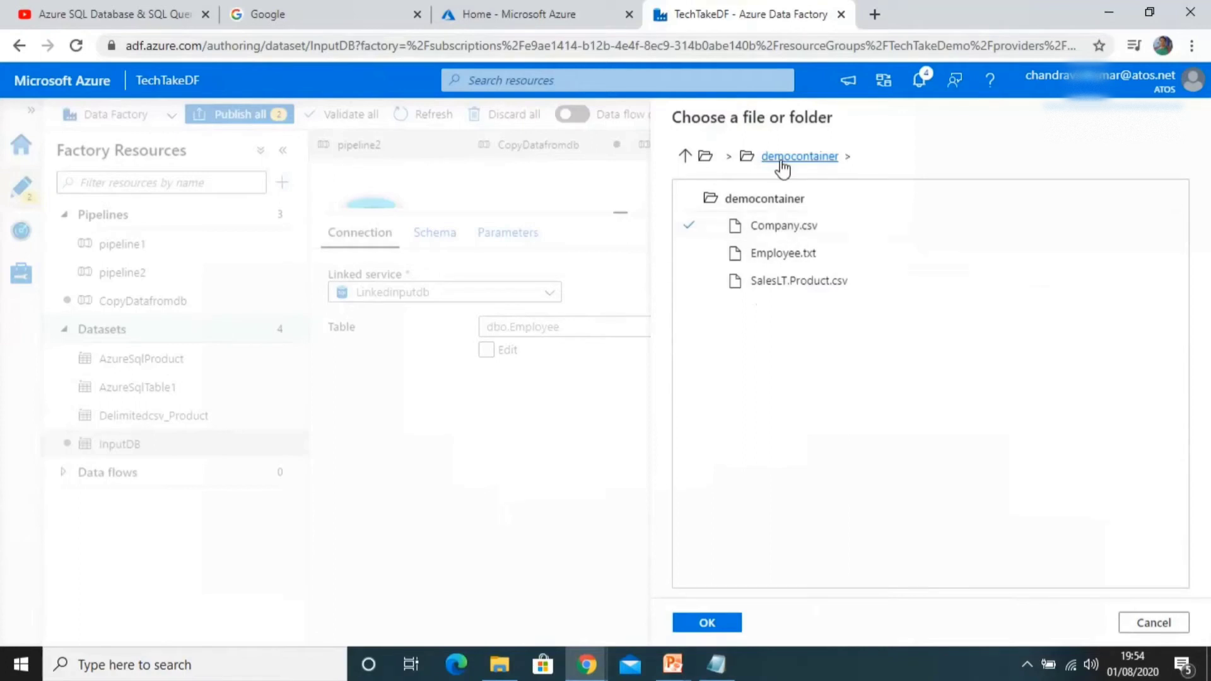
pyautogui.click(712, 160)
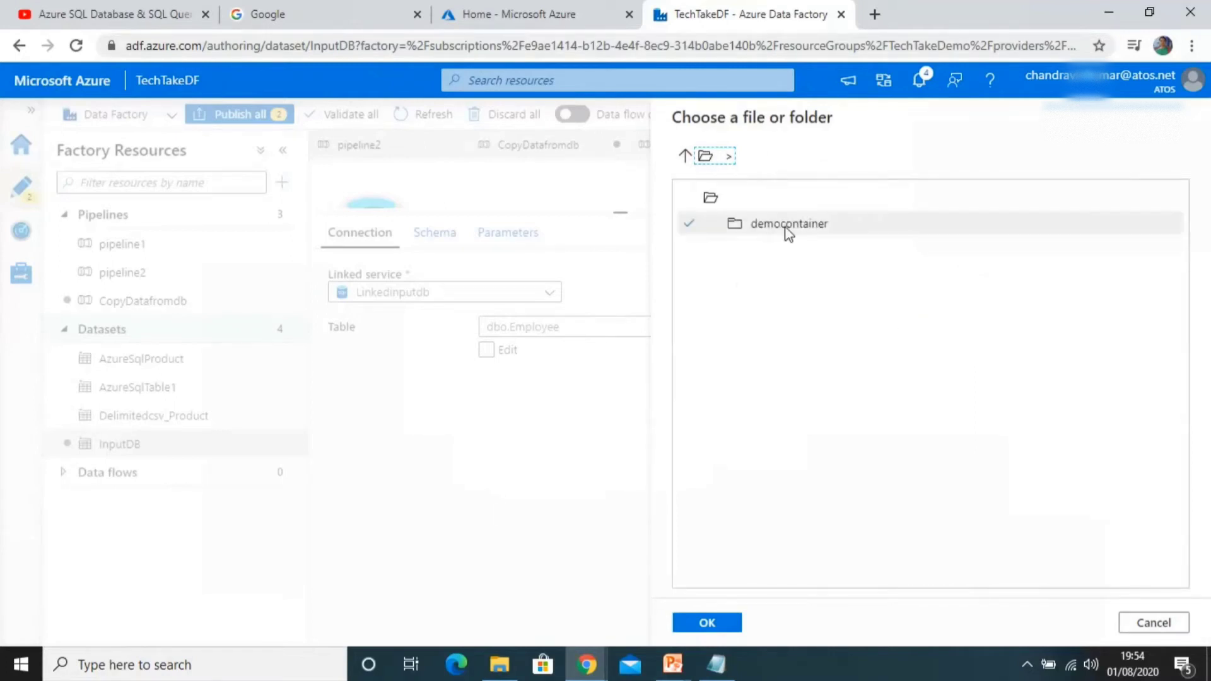
pyautogui.click(787, 233)
pyautogui.click(725, 622)
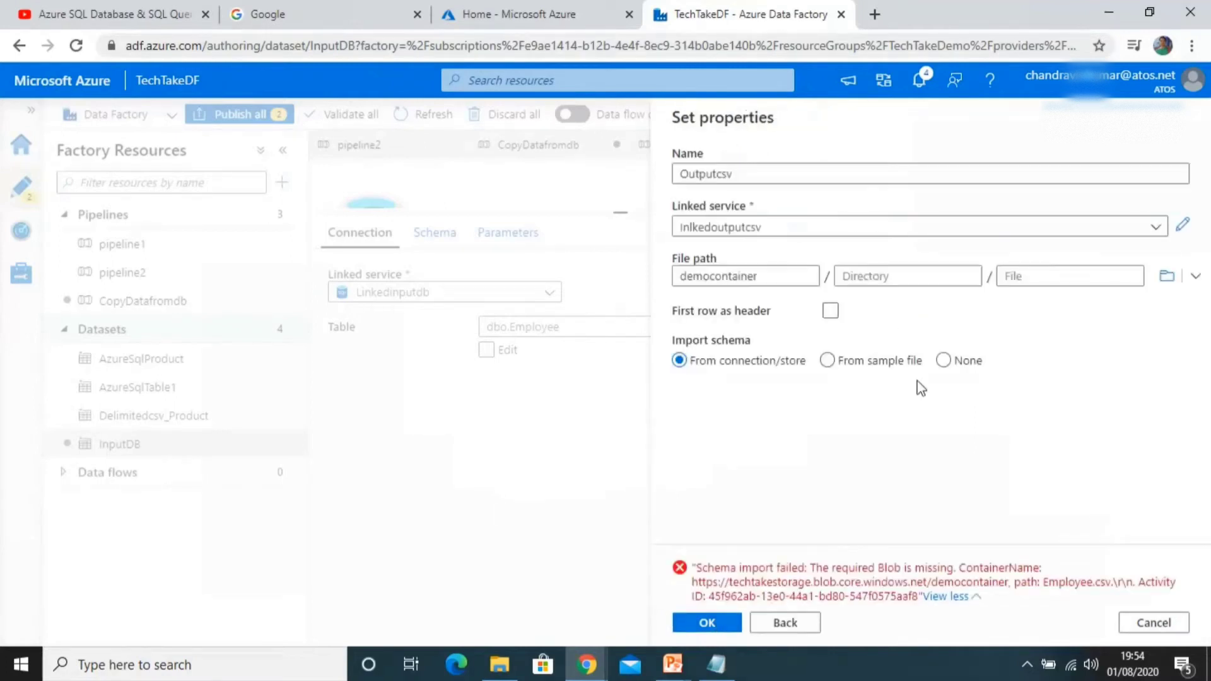
pyautogui.click(725, 624)
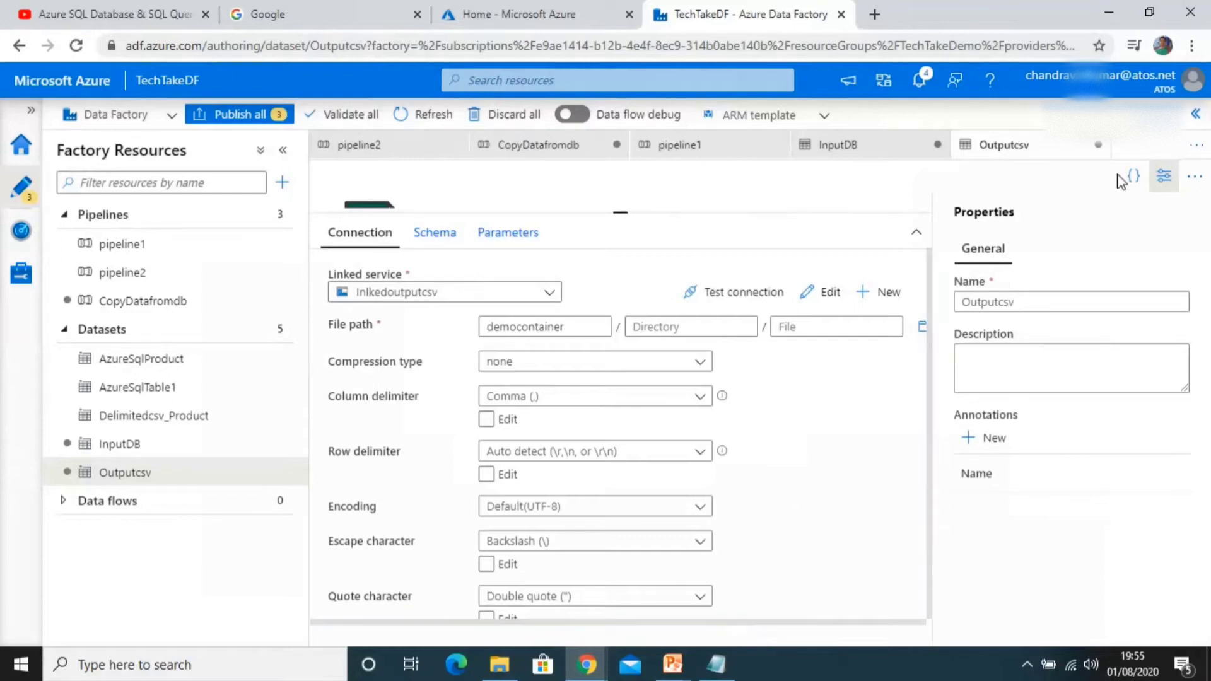
# Step: Close the pipeline1 and pipeline2 tabs and switch back to the CopyDatafromdb pipeline
pyautogui.click(1165, 177)
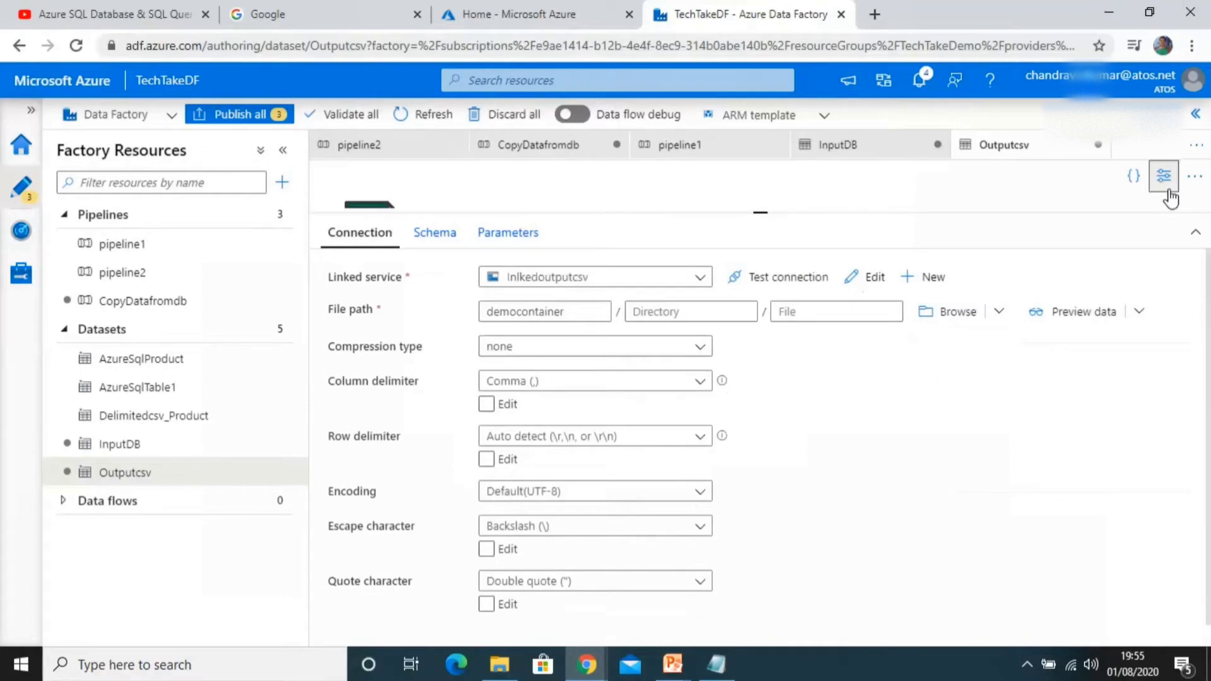
pyautogui.click(777, 145)
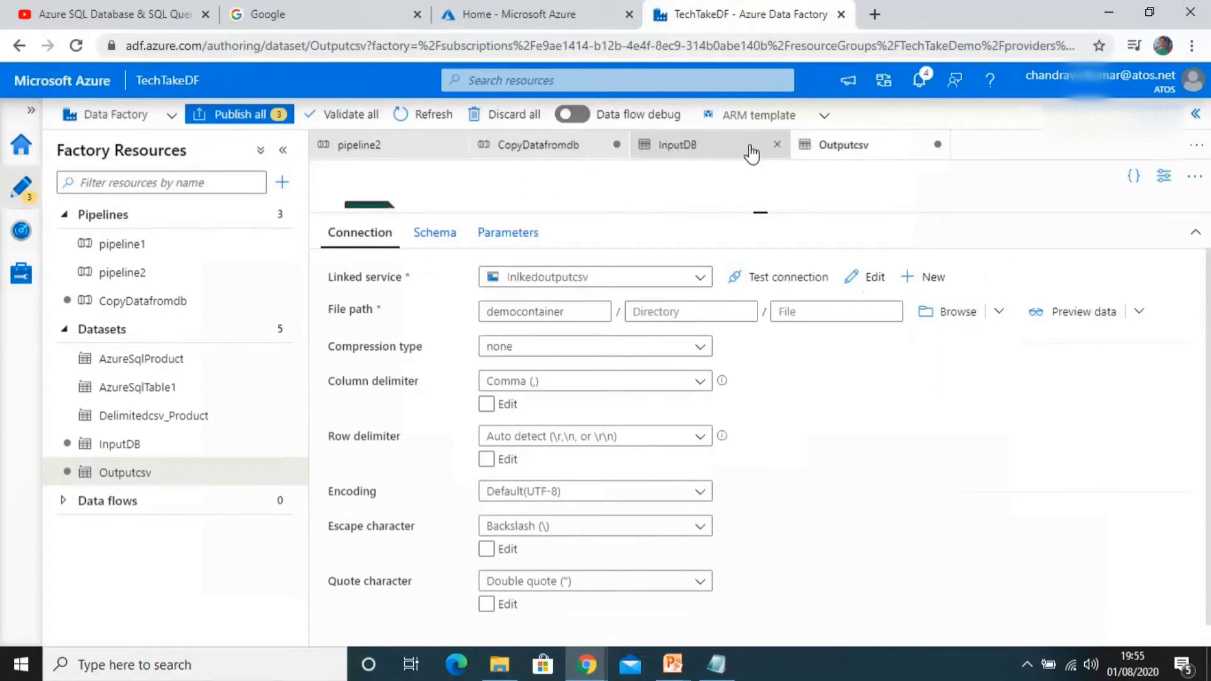
pyautogui.click(558, 149)
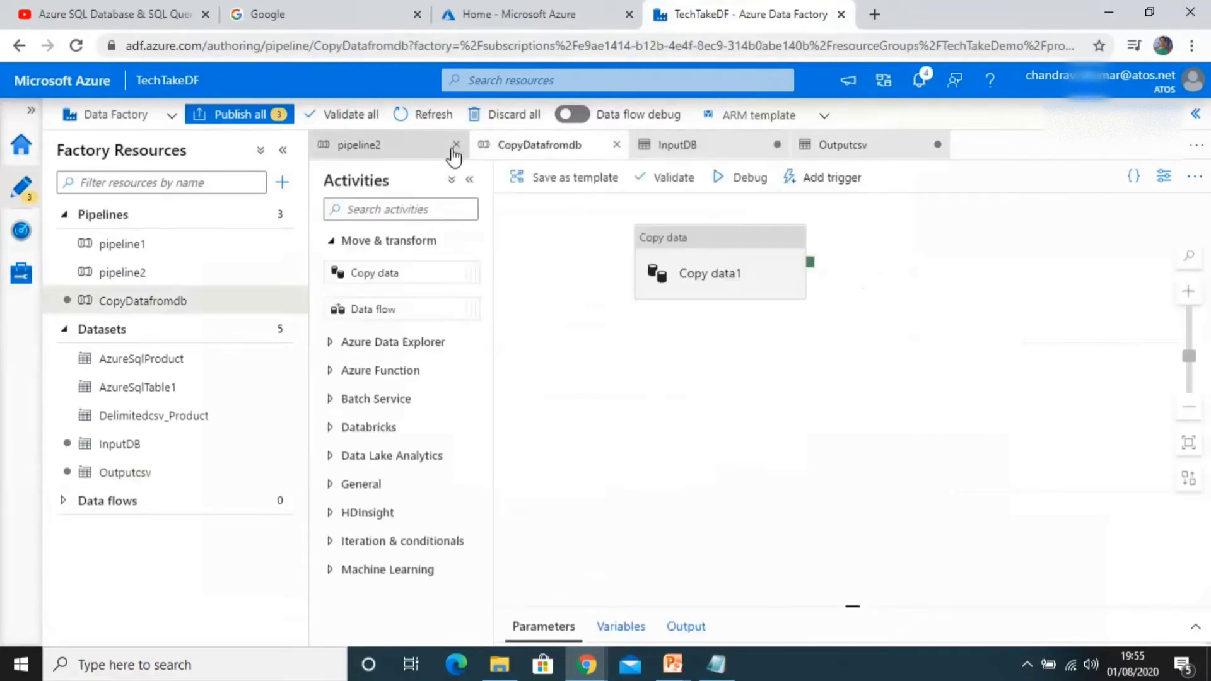
pyautogui.click(455, 145)
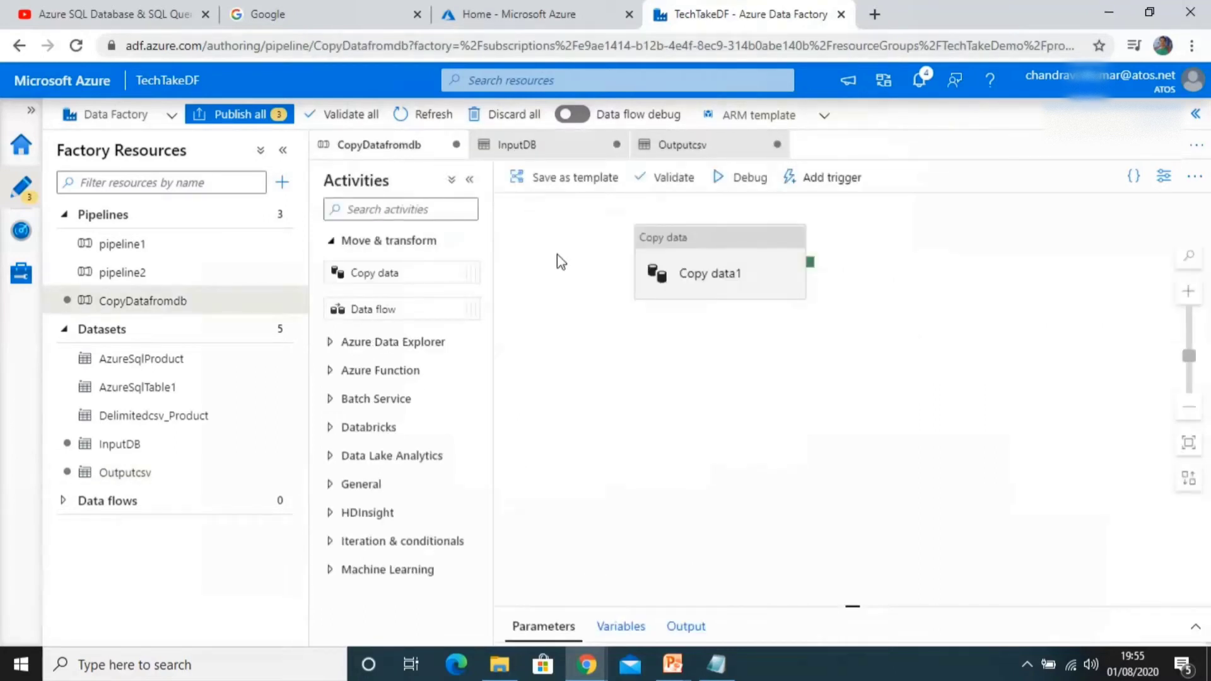
# Step: In the Azure portal, open the TechTakedb database's Query editor and log in with the server password
pyautogui.click(494, 19)
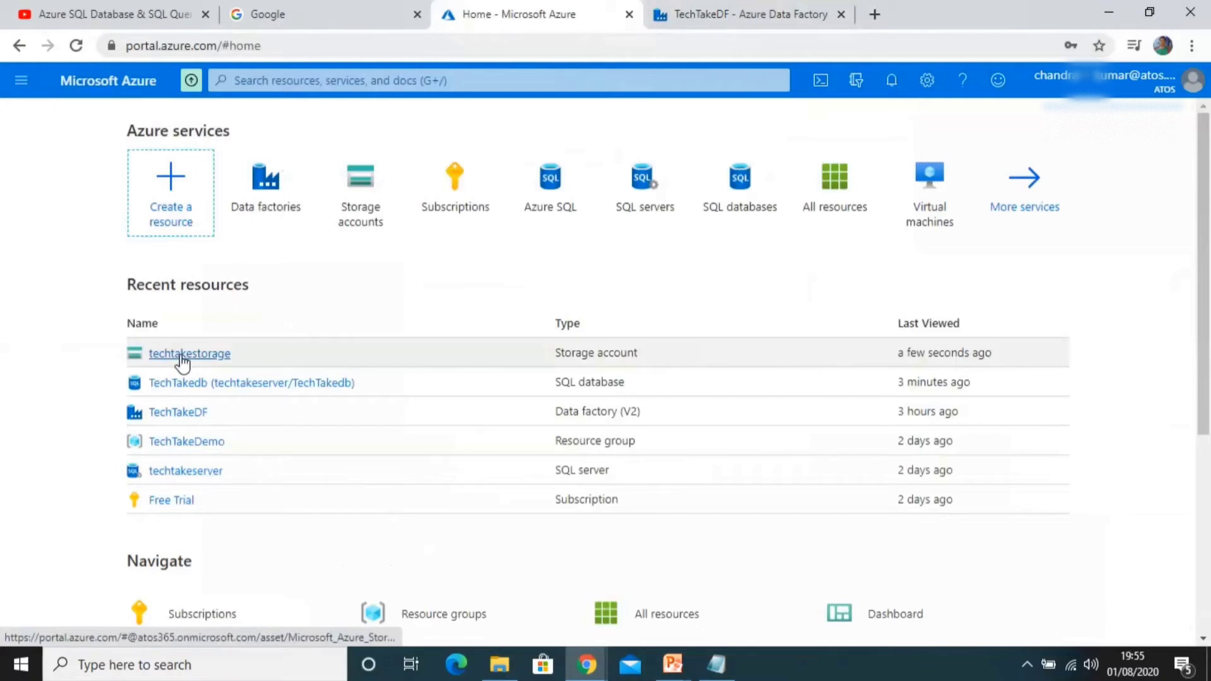
pyautogui.click(194, 385)
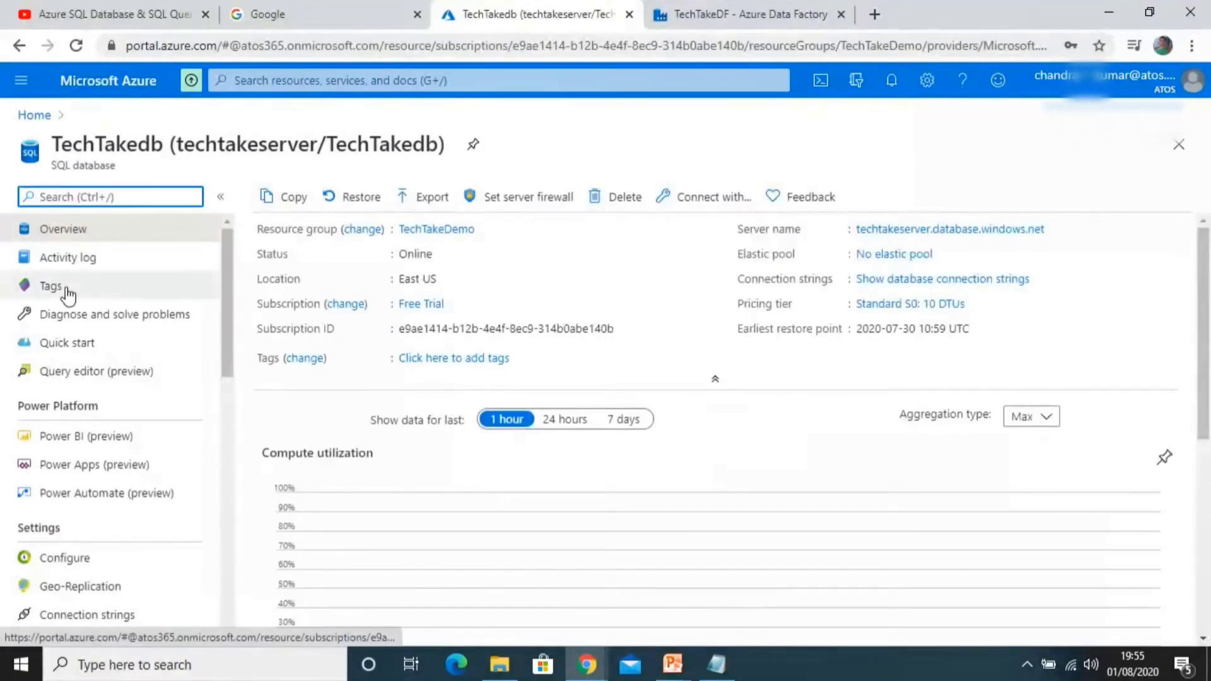
pyautogui.click(58, 376)
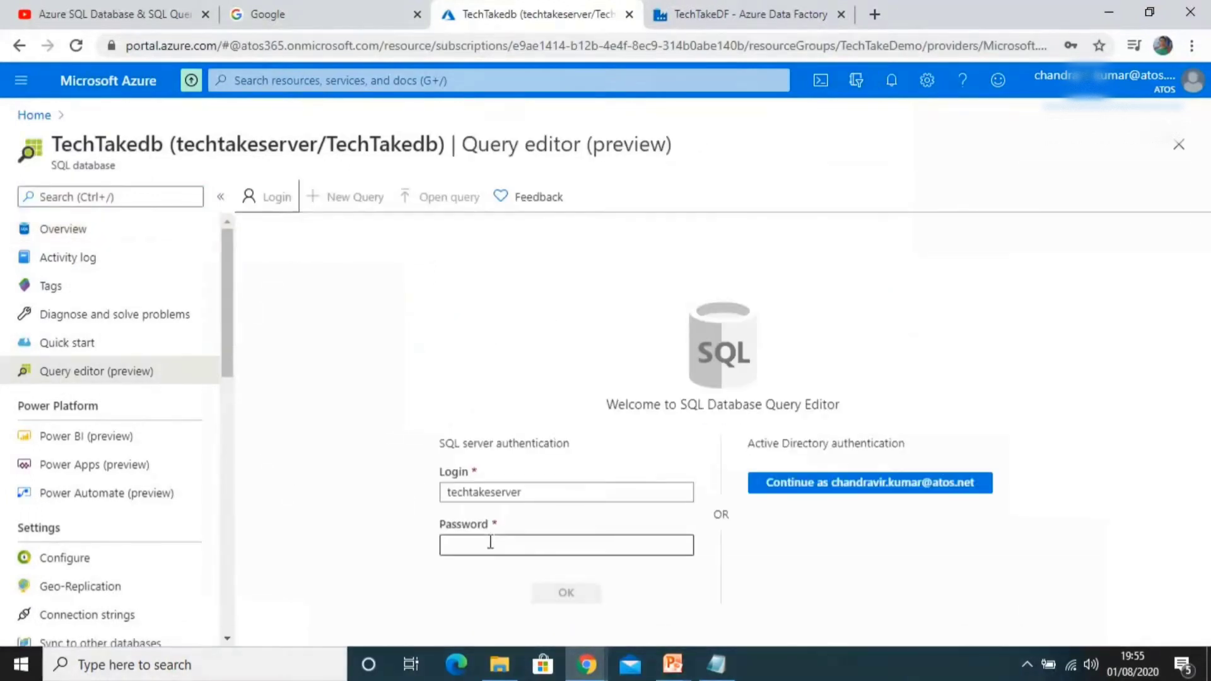
pyautogui.click(490, 542)
pyautogui.write('••')
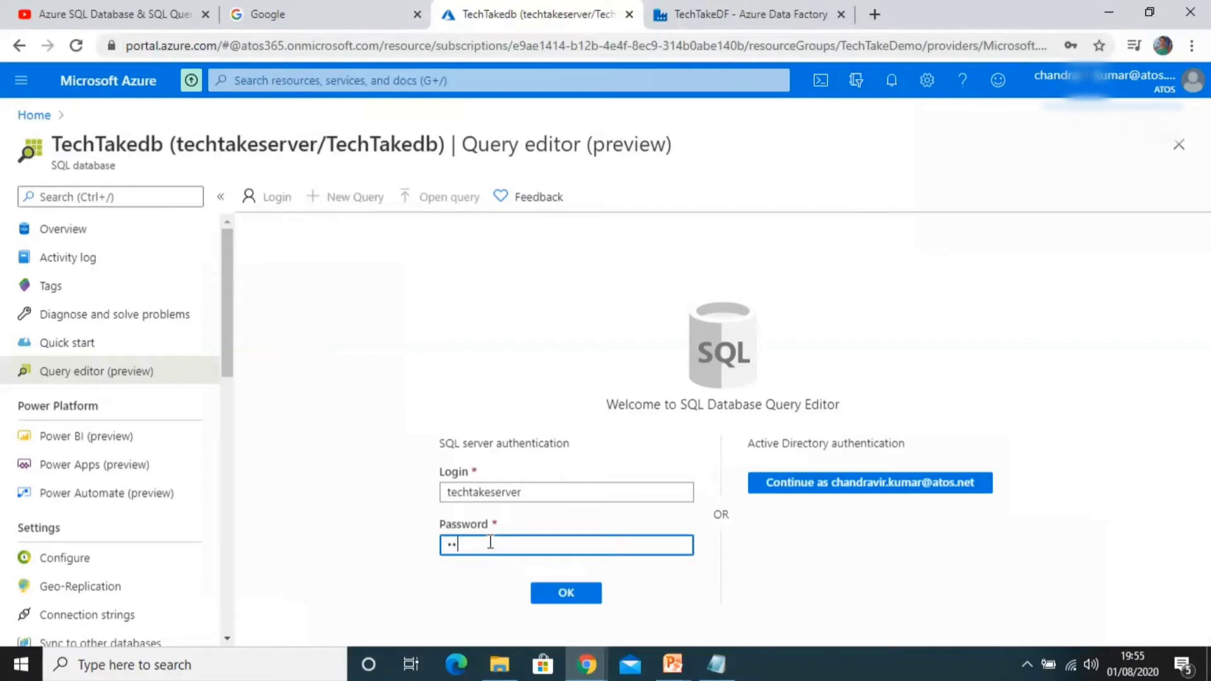
pyautogui.write('••••••')
pyautogui.press('Return')
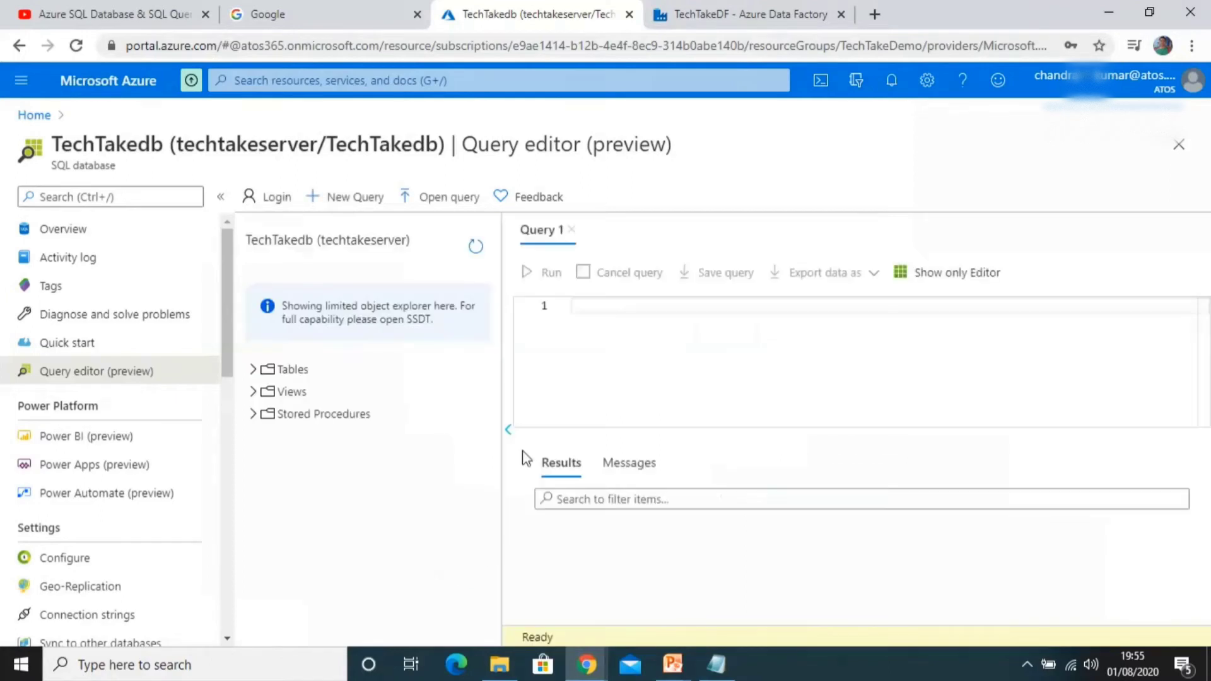
# Step: Run a query selecting all rows from the [dbo].[Employee] table
pyautogui.write('Select')
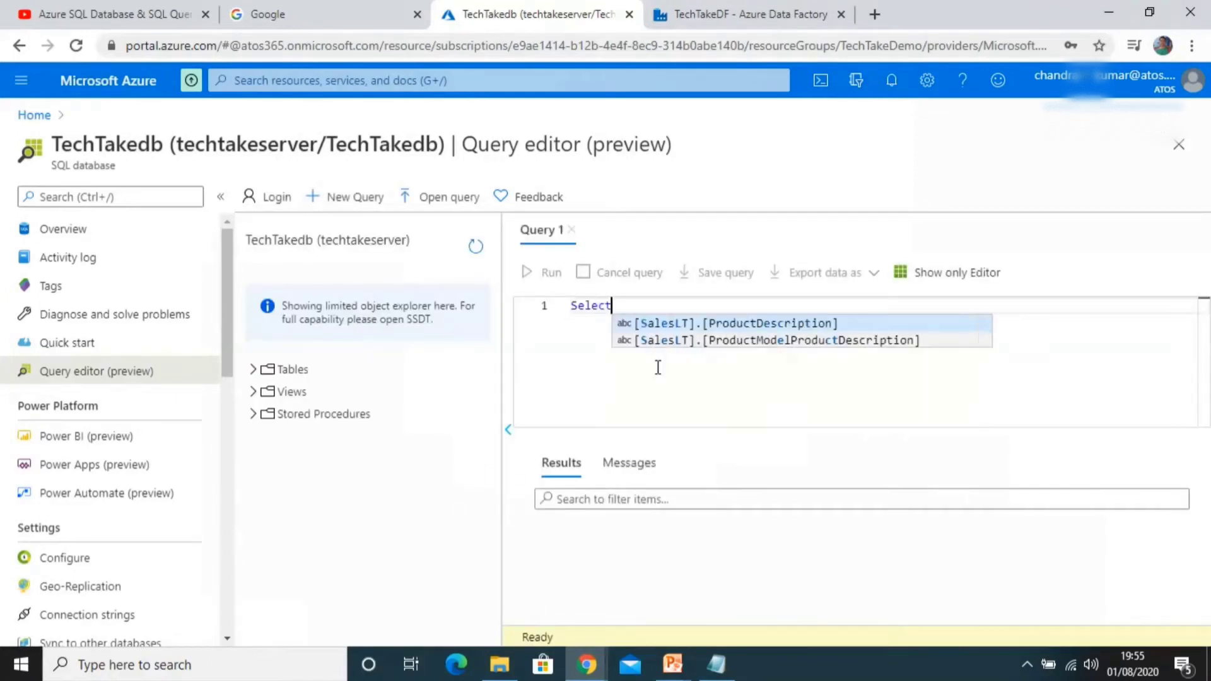
pyautogui.write(' * from el')
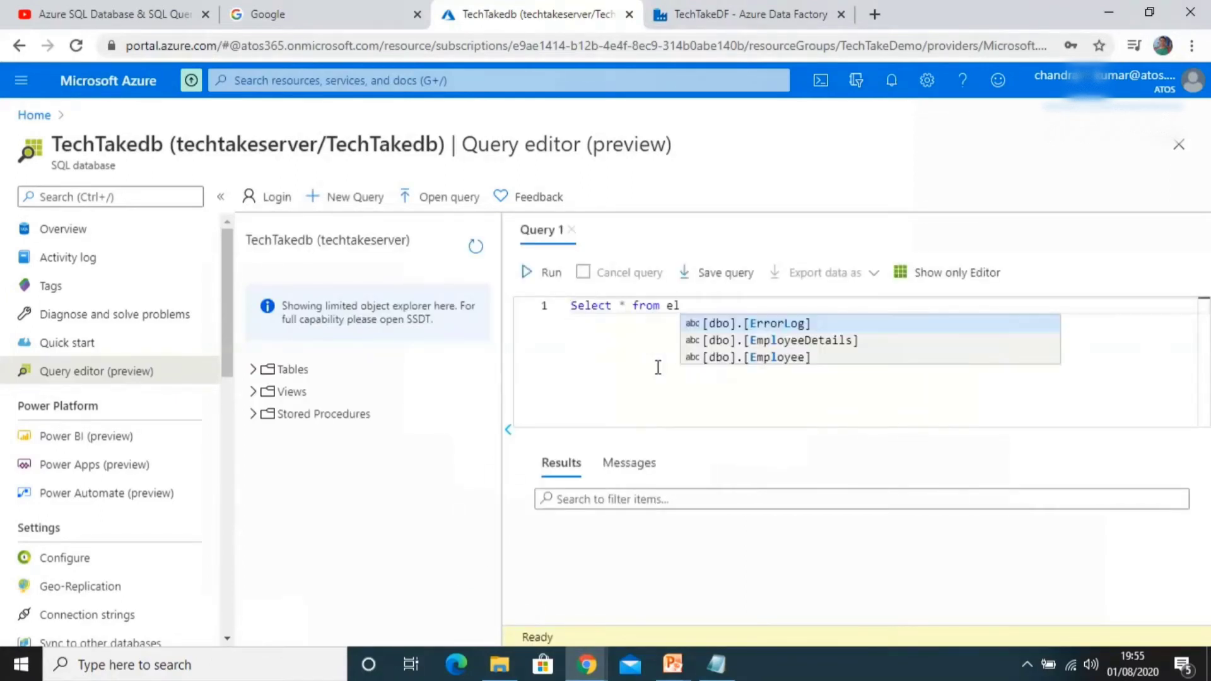
pyautogui.press('Down')
pyautogui.press('Down')
pyautogui.press('Return')
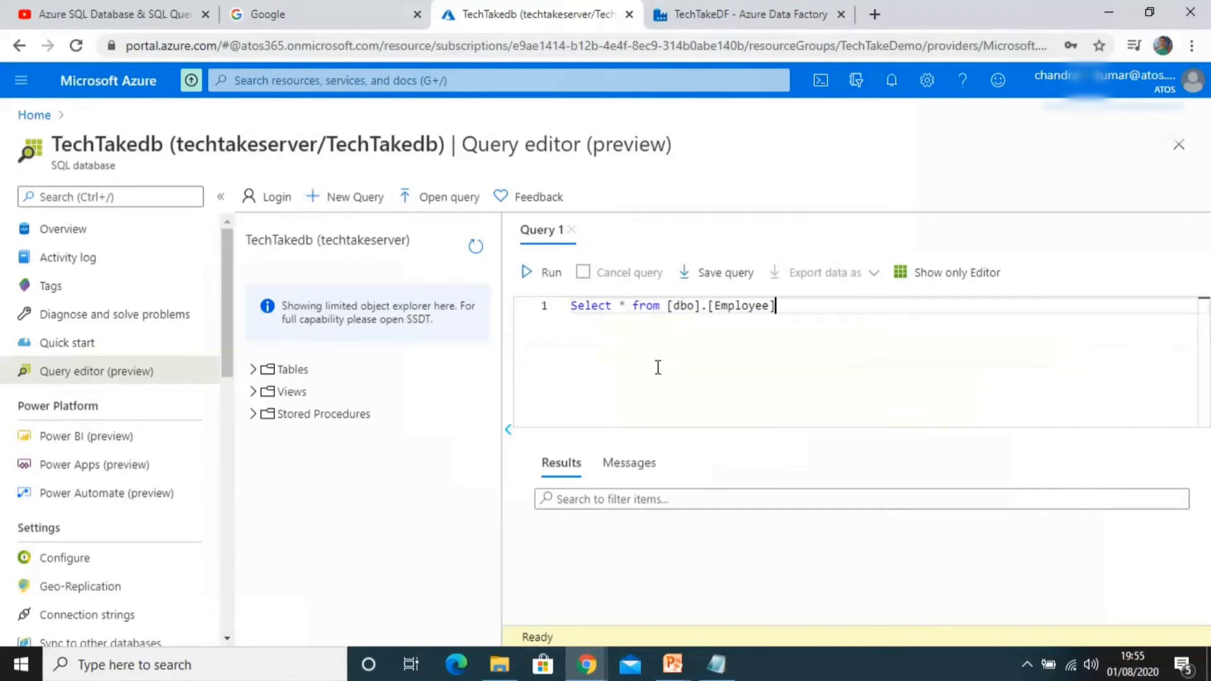
pyautogui.click(547, 278)
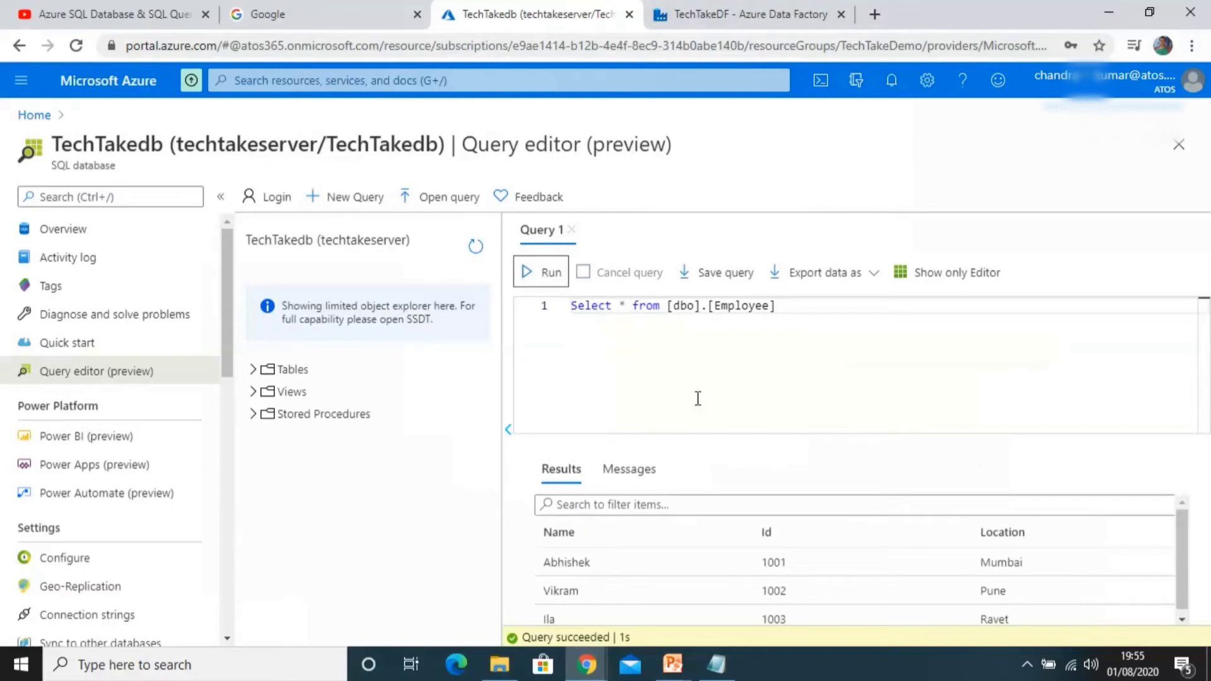
# Step: Add and run a second query selecting all rows from [dbo].[EmployeeDetails]
pyautogui.click(814, 319)
pyautogui.press('Return')
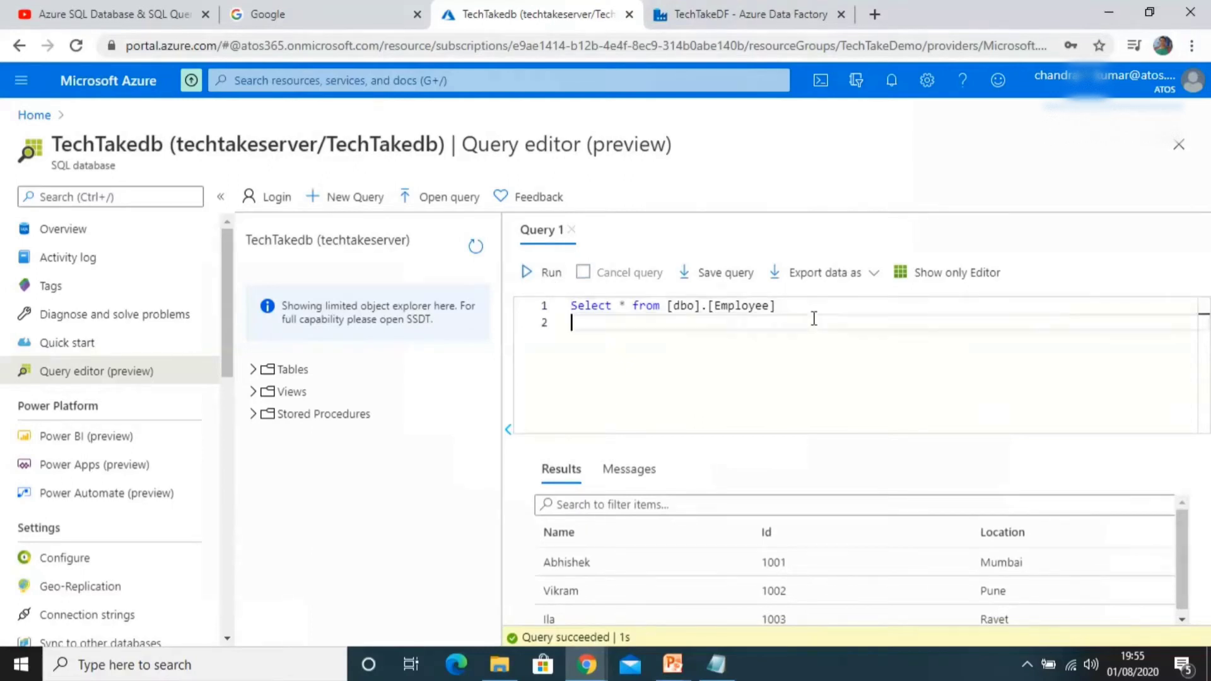
pyautogui.write('Select * from empl')
pyautogui.click(820, 340)
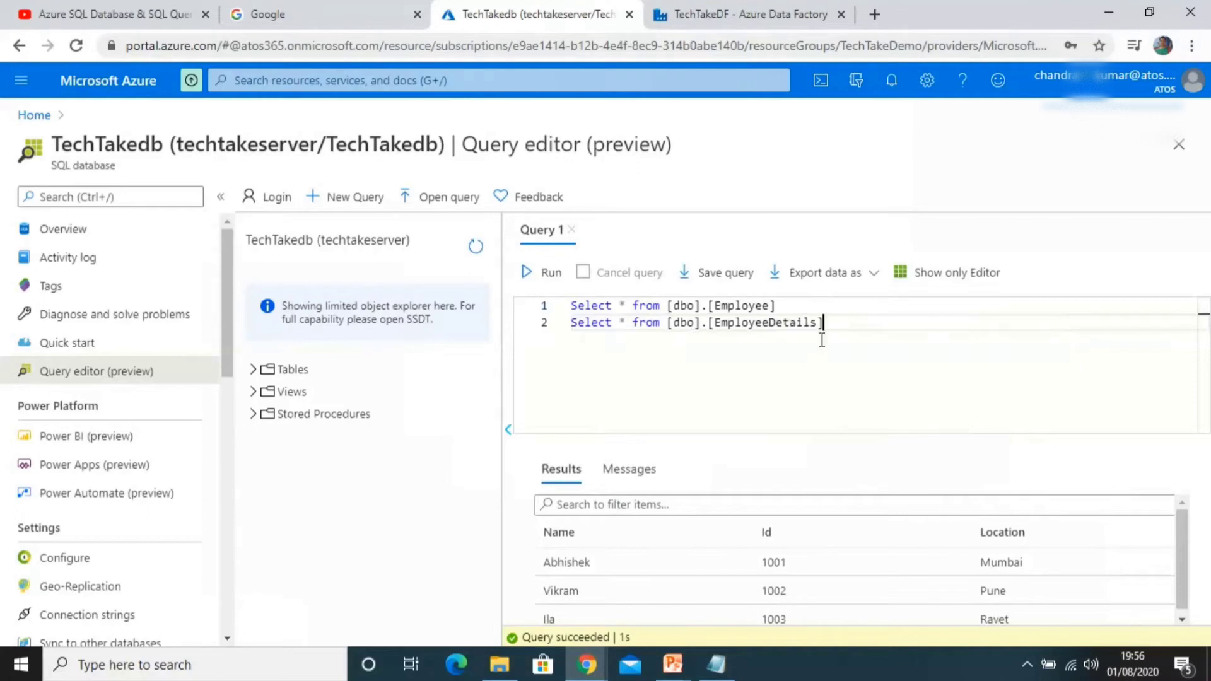
pyautogui.keyDown('shift'); pyautogui.click(572, 323); pyautogui.keyUp('shift')
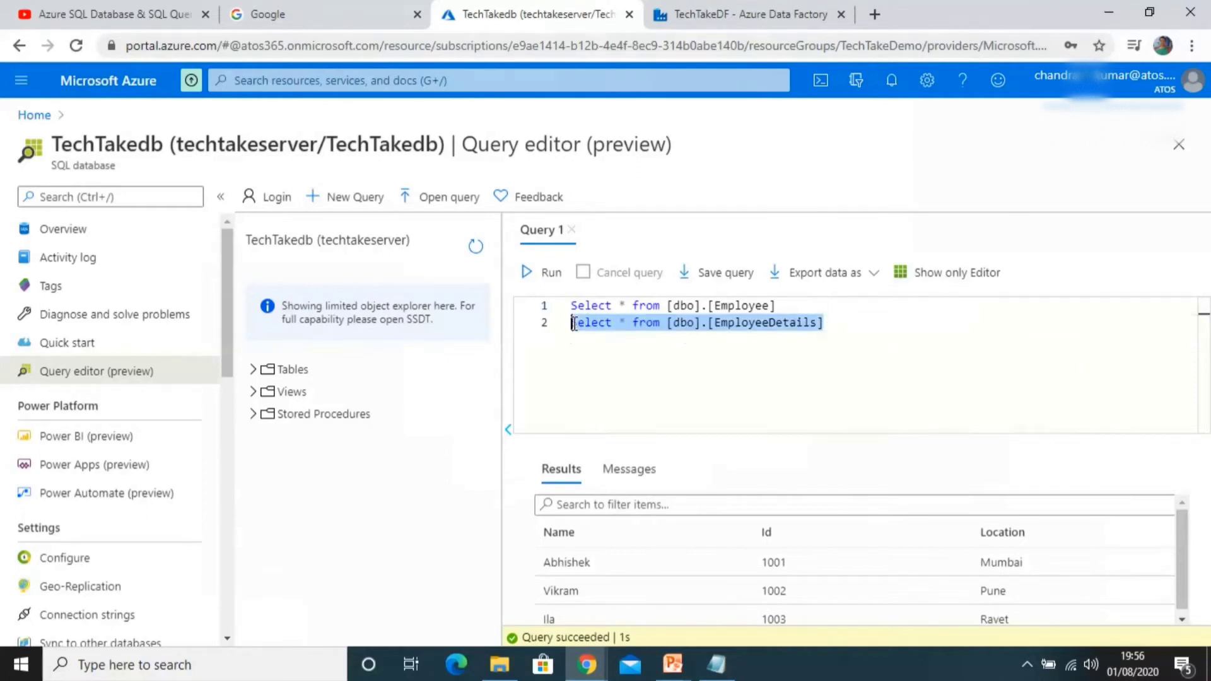
pyautogui.click(536, 272)
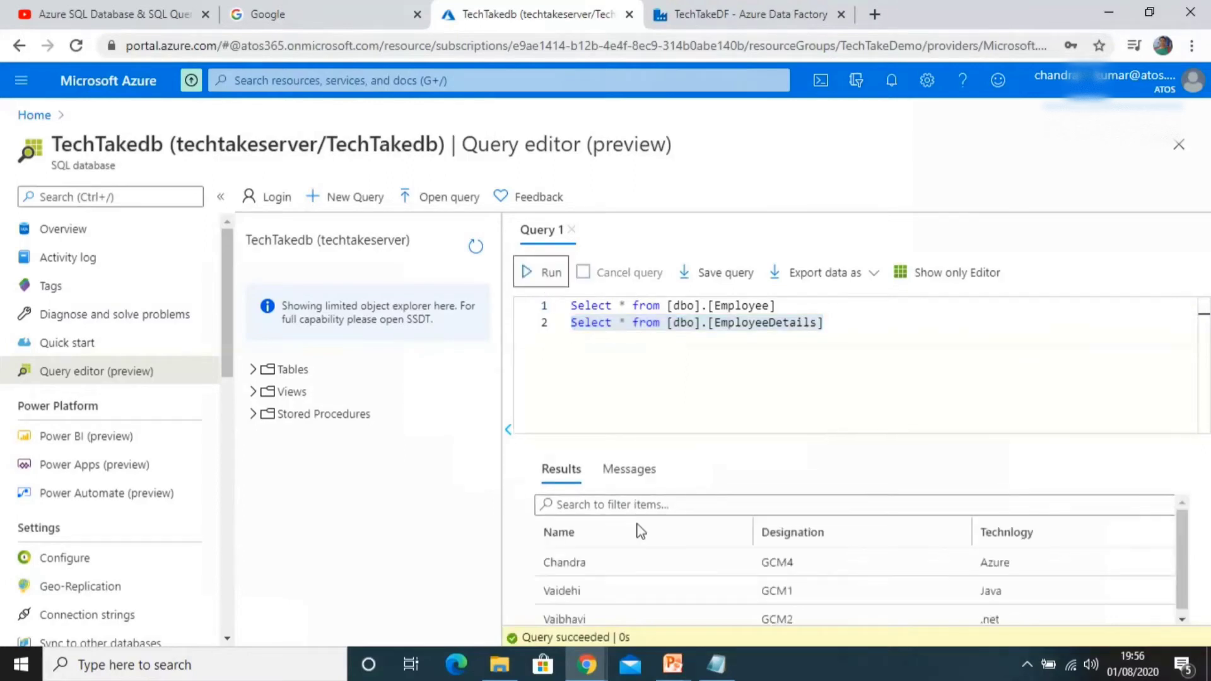
pyautogui.click(646, 369)
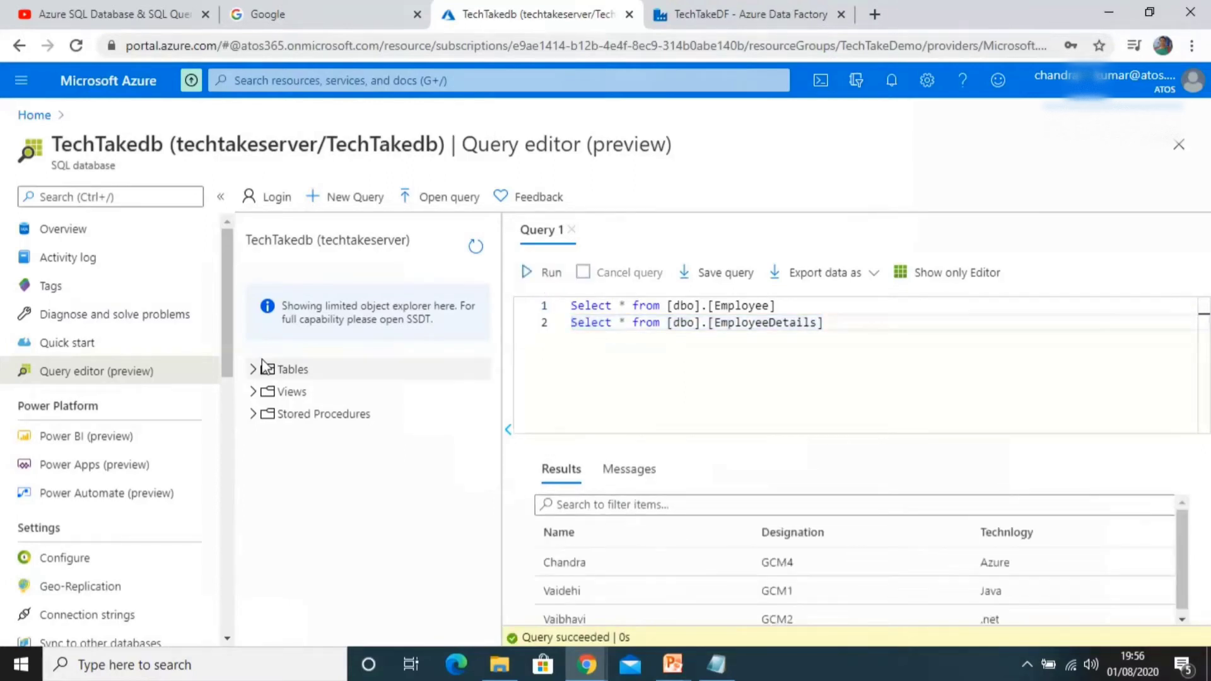
# Step: Leave the query editor, discarding edits, and open democontainer in the techtakestorage account to inspect its files
pyautogui.click(44, 118)
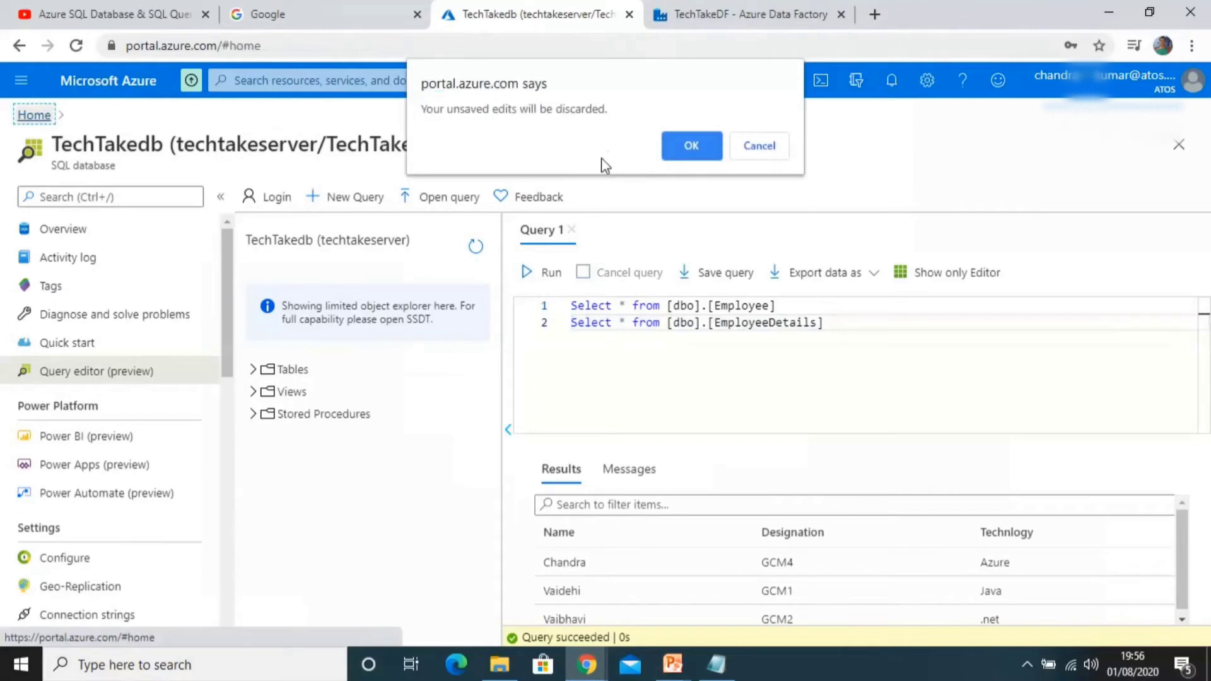
pyautogui.click(688, 151)
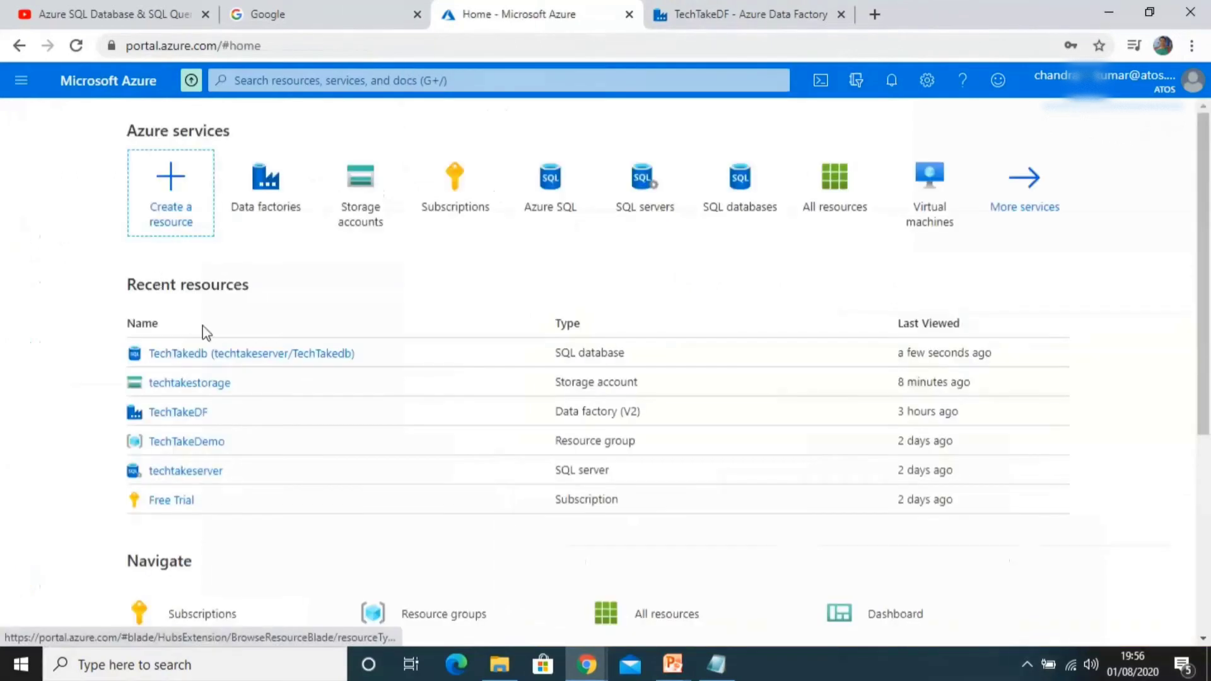
pyautogui.click(192, 389)
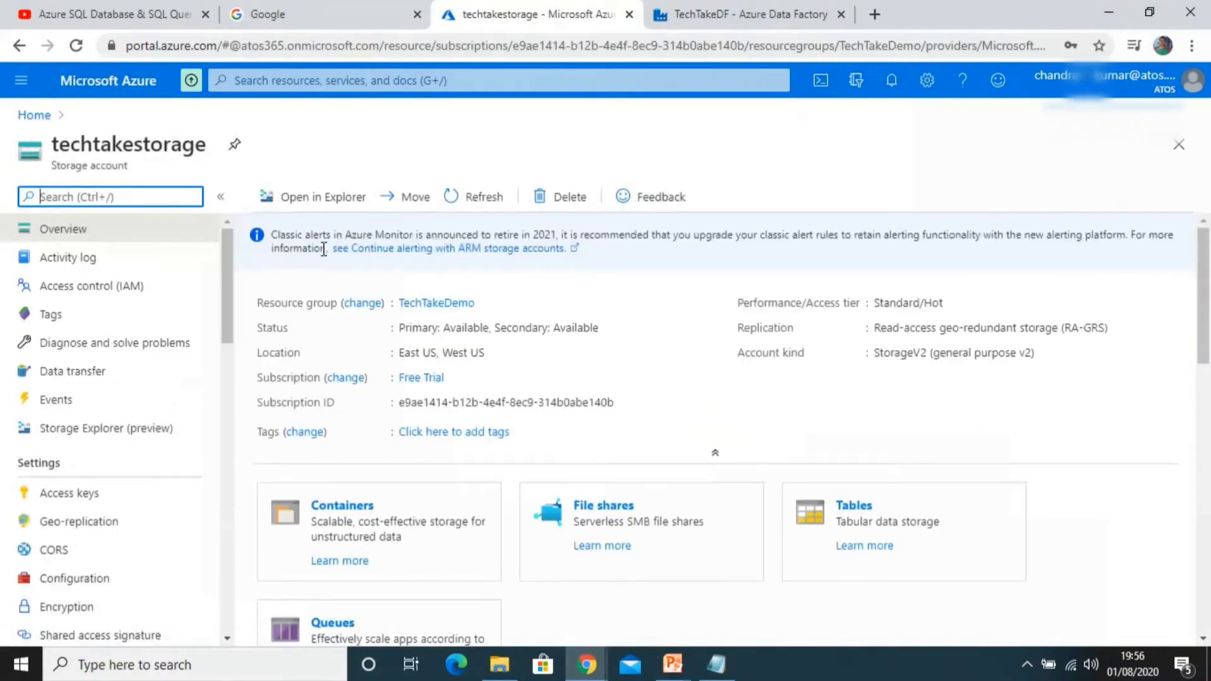
pyautogui.click(343, 508)
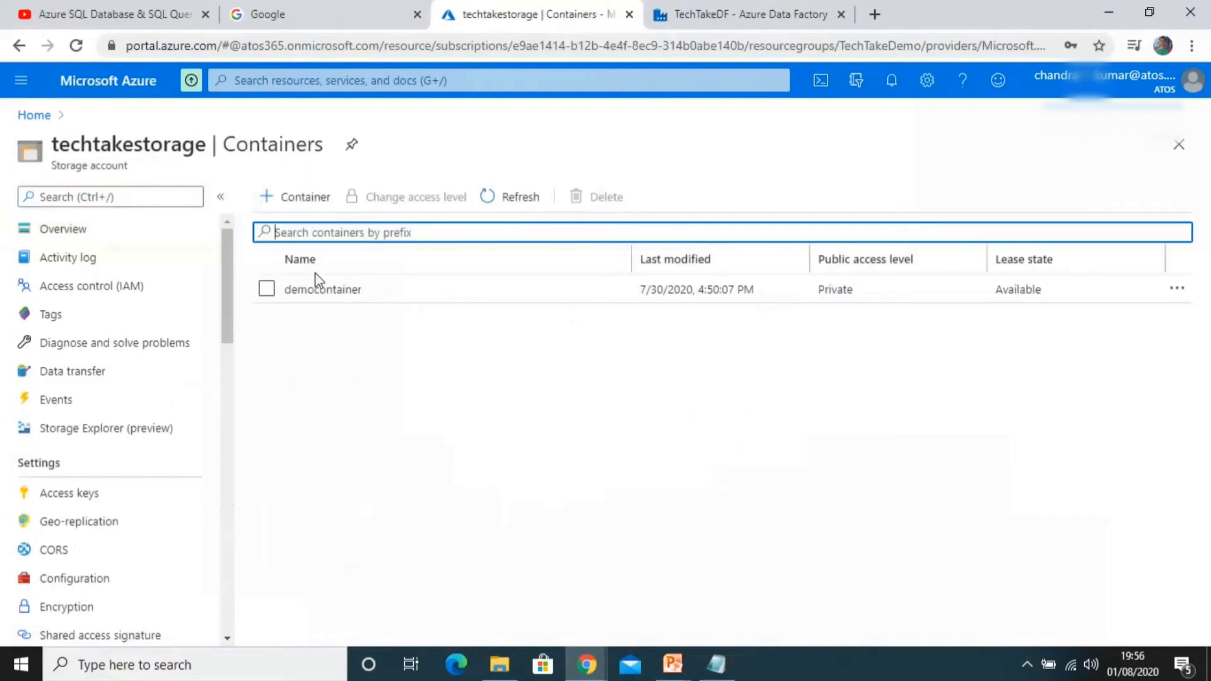
pyautogui.click(317, 290)
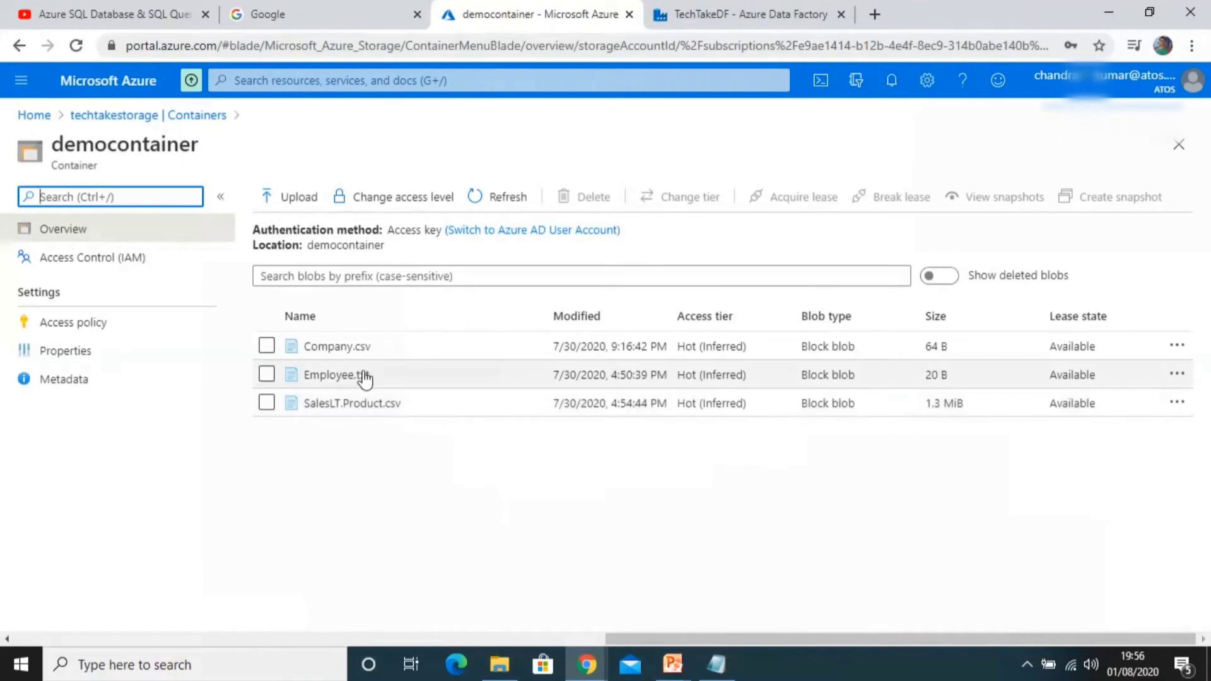
# Step: In the pipeline, set InputDB as the Copy data1 activity's source dataset and preview its data
pyautogui.click(727, 19)
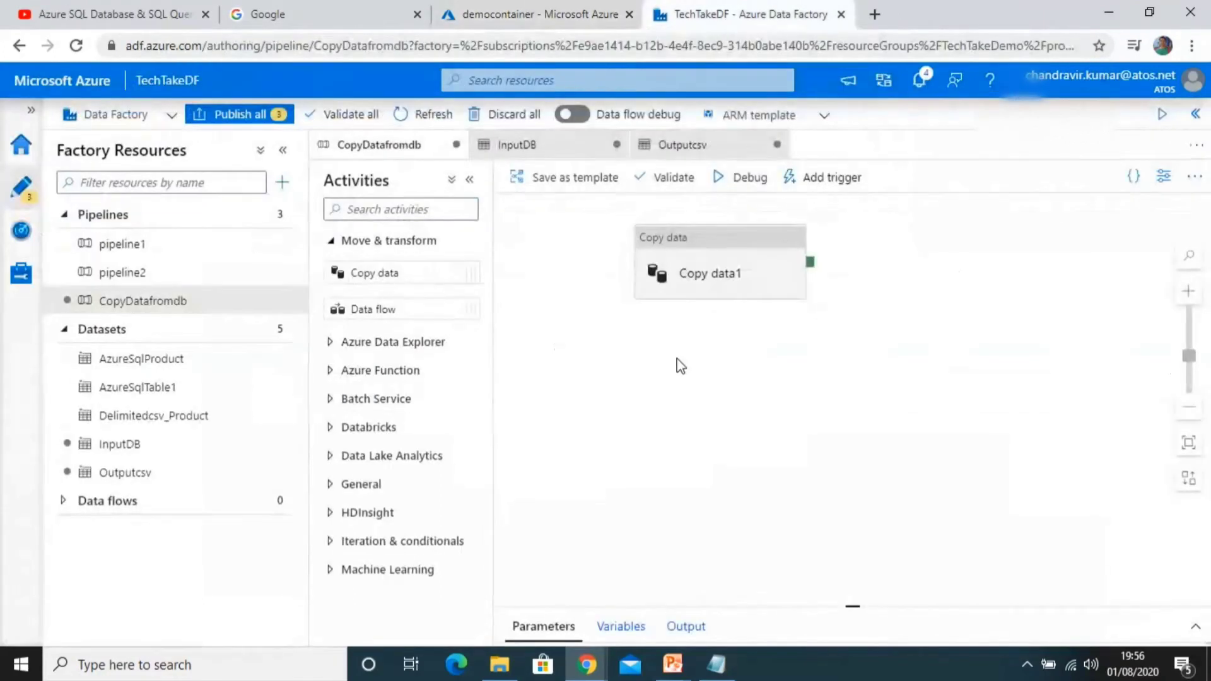
pyautogui.click(713, 272)
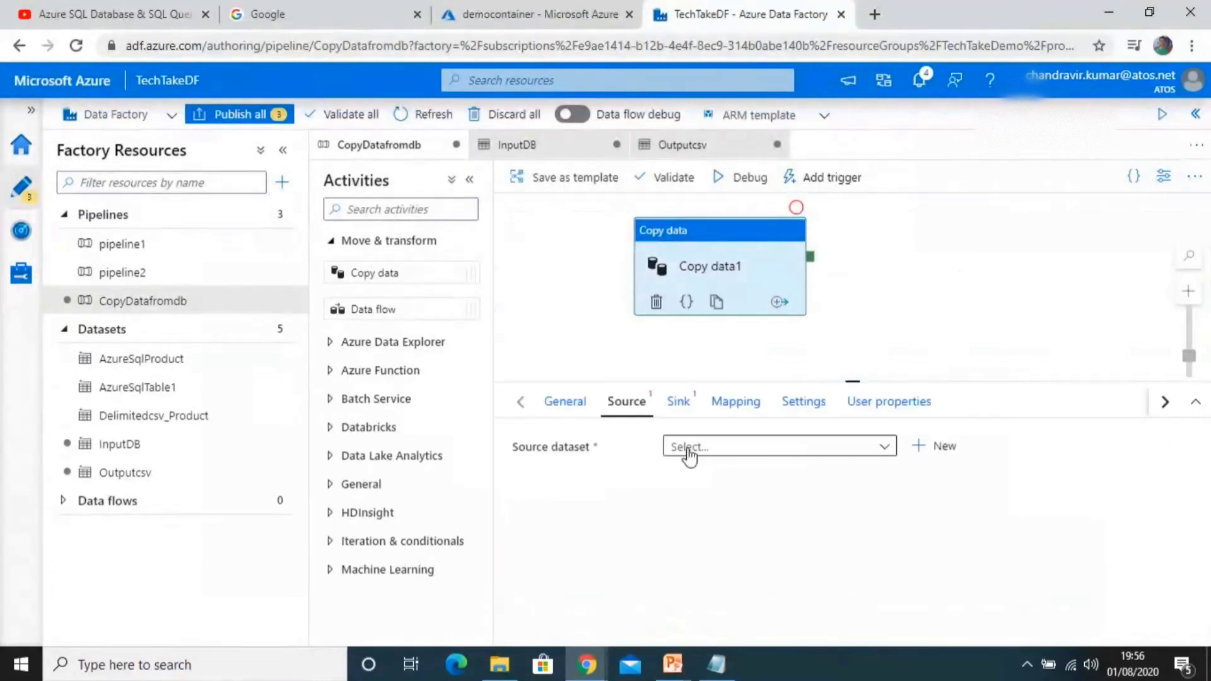
pyautogui.click(690, 449)
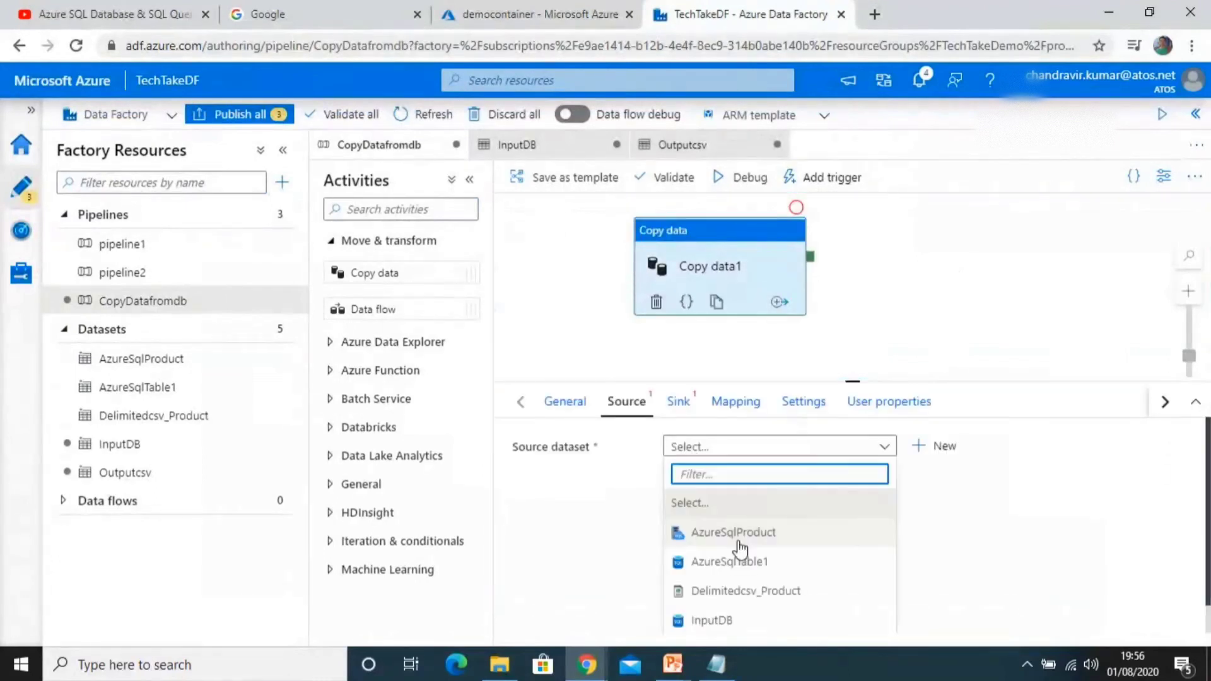
pyautogui.click(728, 626)
pyautogui.click(727, 623)
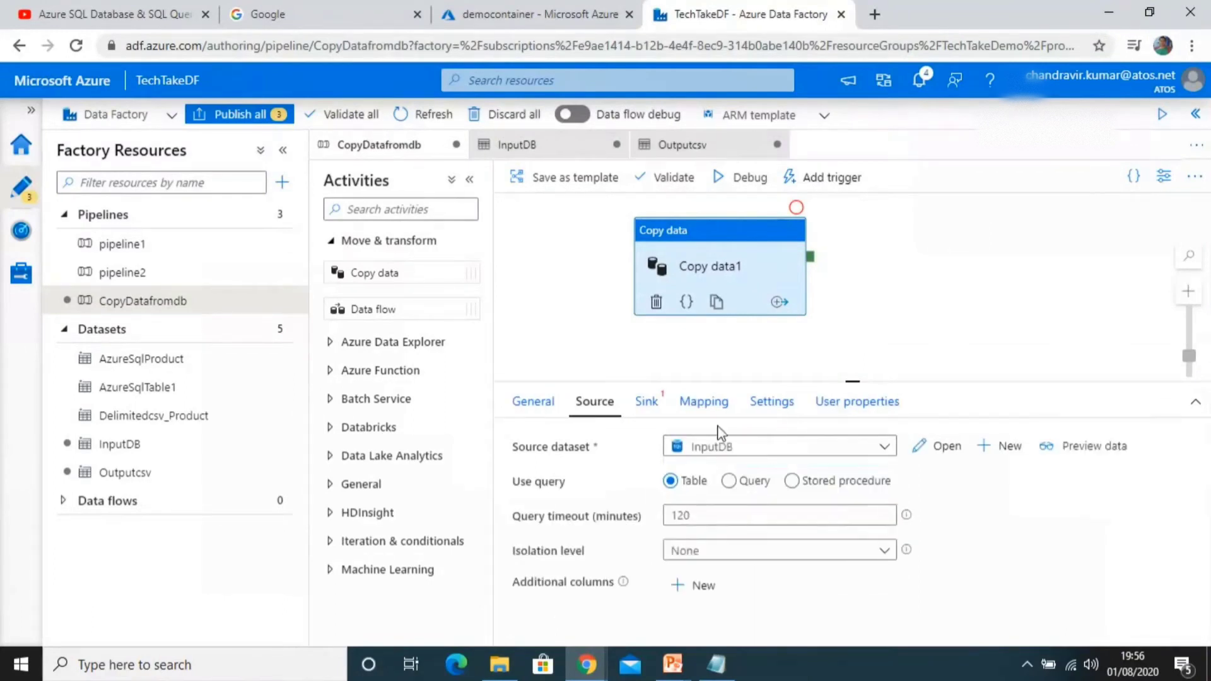
pyautogui.click(1061, 459)
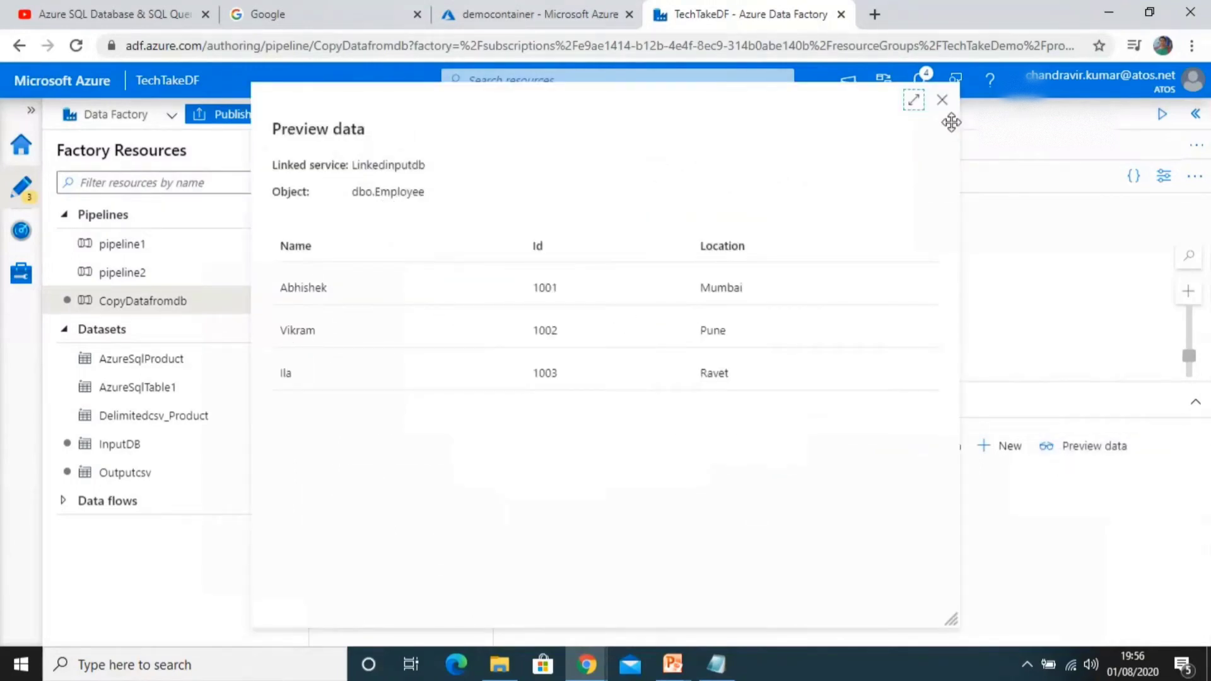
pyautogui.click(941, 99)
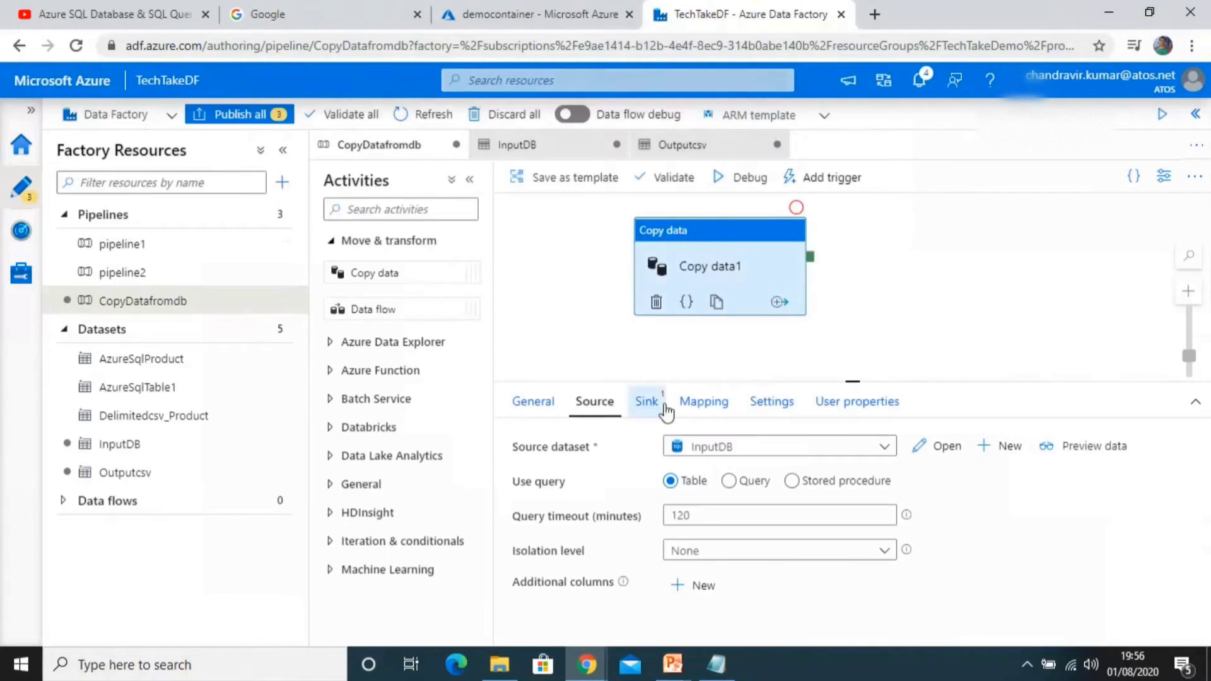
# Step: Set Outputcsv as the Copy data1 activity's sink dataset
pyautogui.click(666, 411)
pyautogui.click(711, 447)
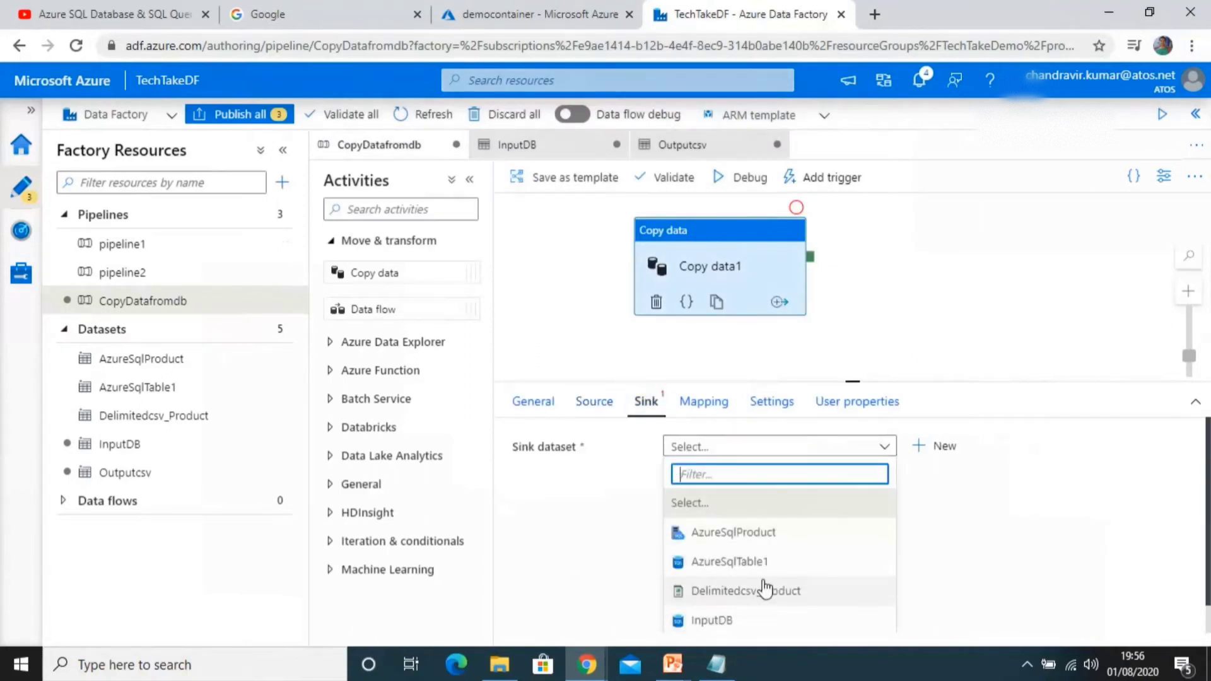
pyautogui.write('out')
pyautogui.click(738, 503)
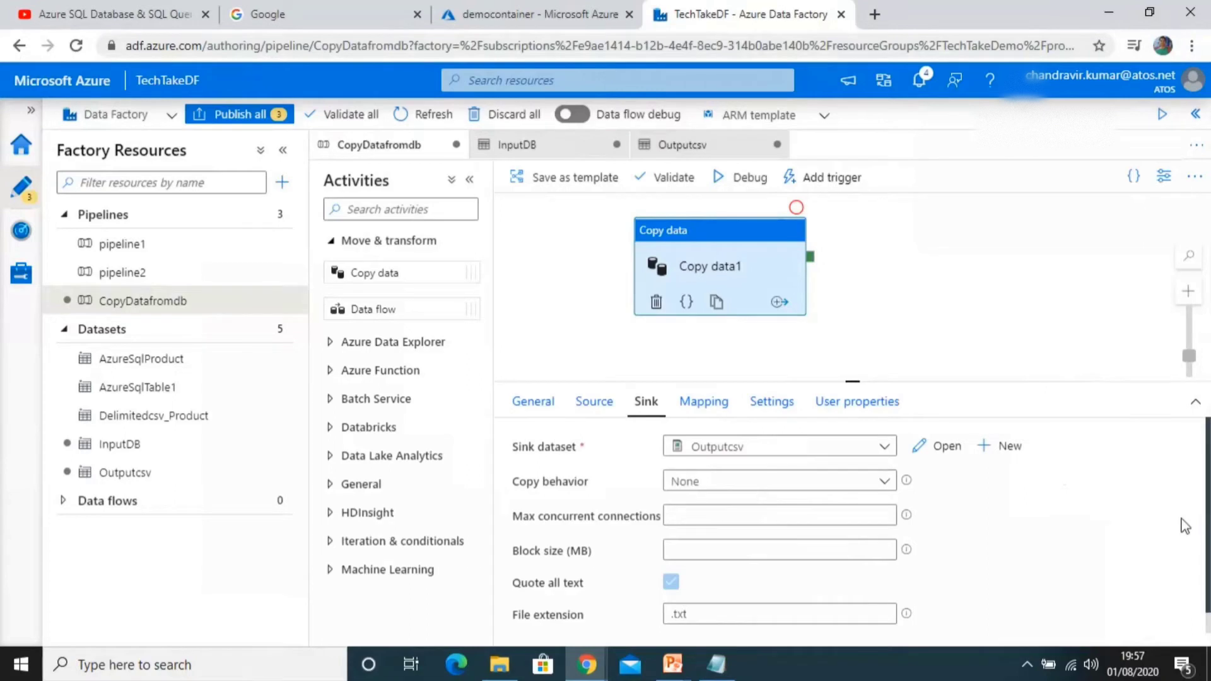
# Step: Change the sink's file extension to .csv
pyautogui.scroll(-1, 1204, 549)
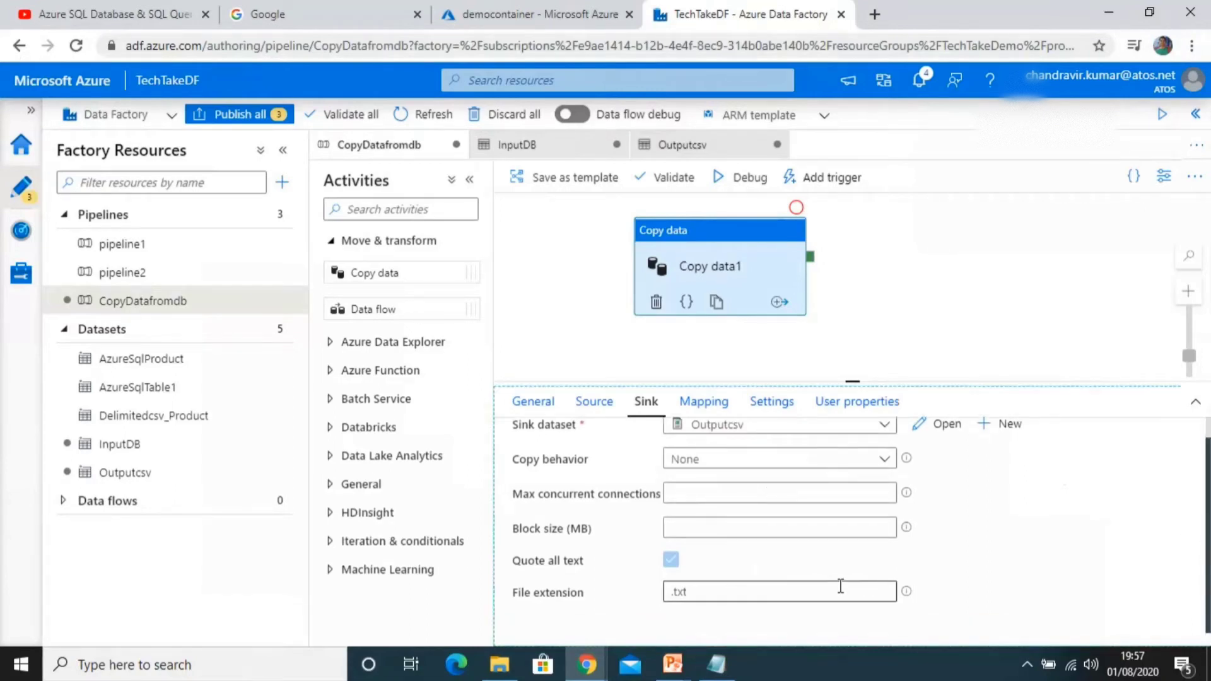
pyautogui.click(822, 591)
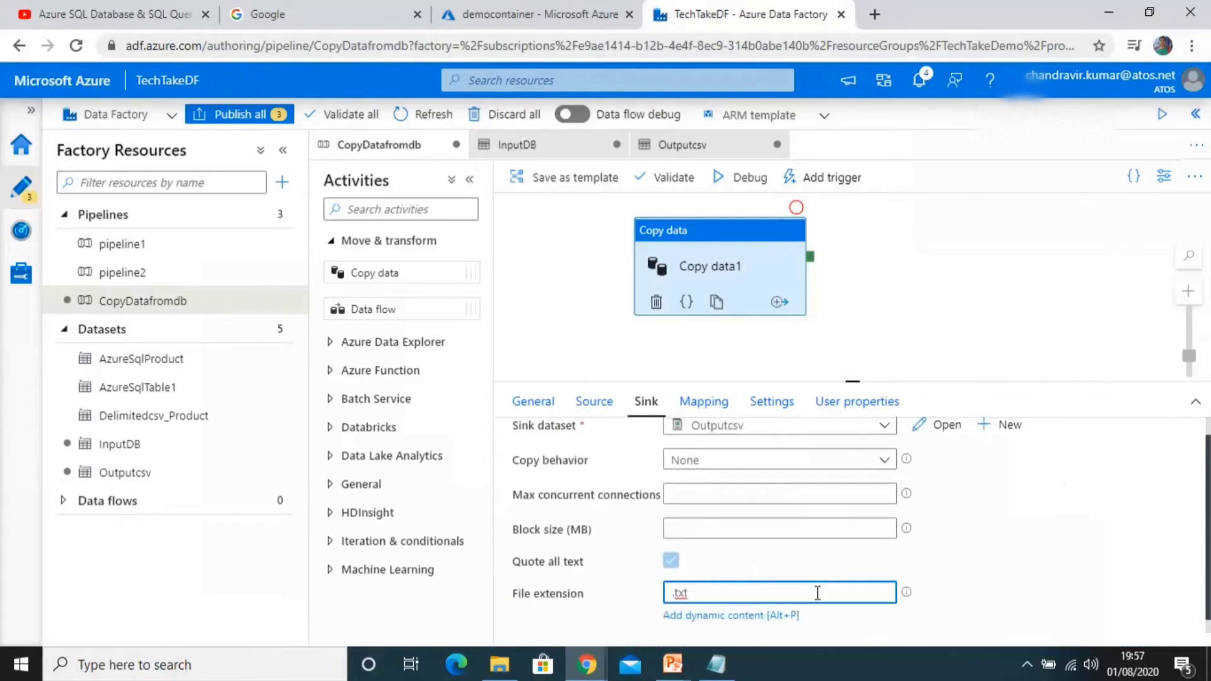
pyautogui.press('BackSpace')
pyautogui.press('BackSpace')
pyautogui.press('BackSpace')
pyautogui.press('BackSpace')
pyautogui.write('.csv')
pyautogui.scroll(1, 946, 468)
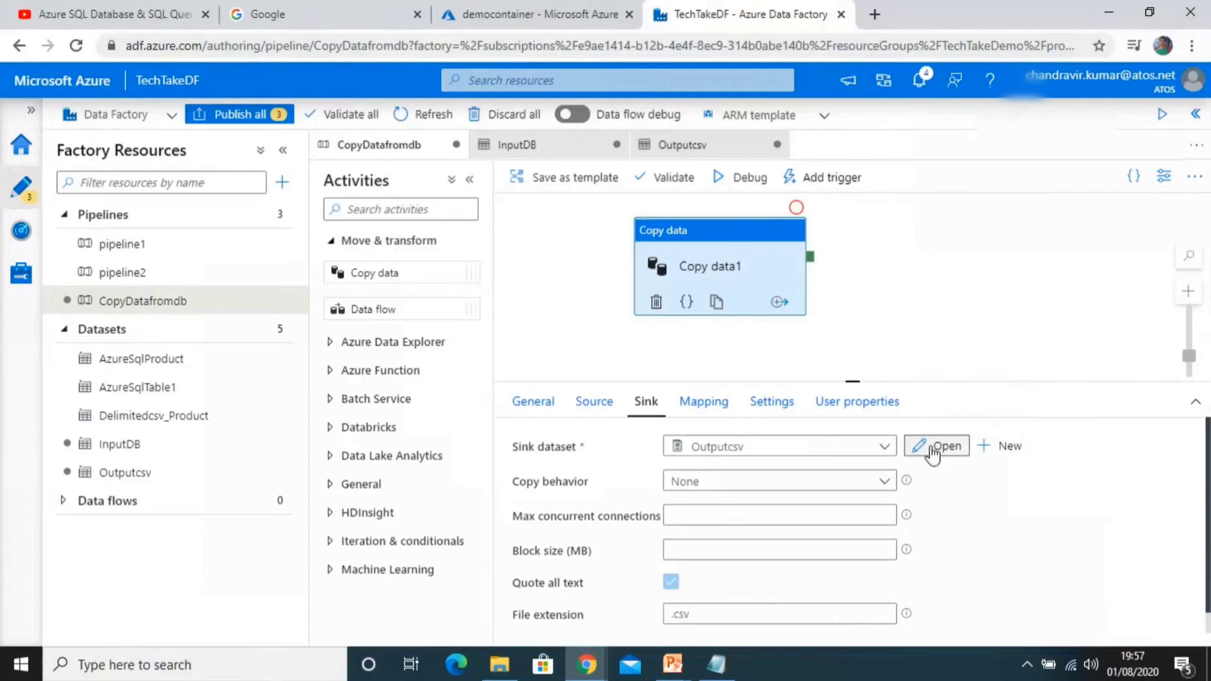
# Step: Open the Outputcsv dataset, set its file name to Employee, and test the connection
pyautogui.click(932, 449)
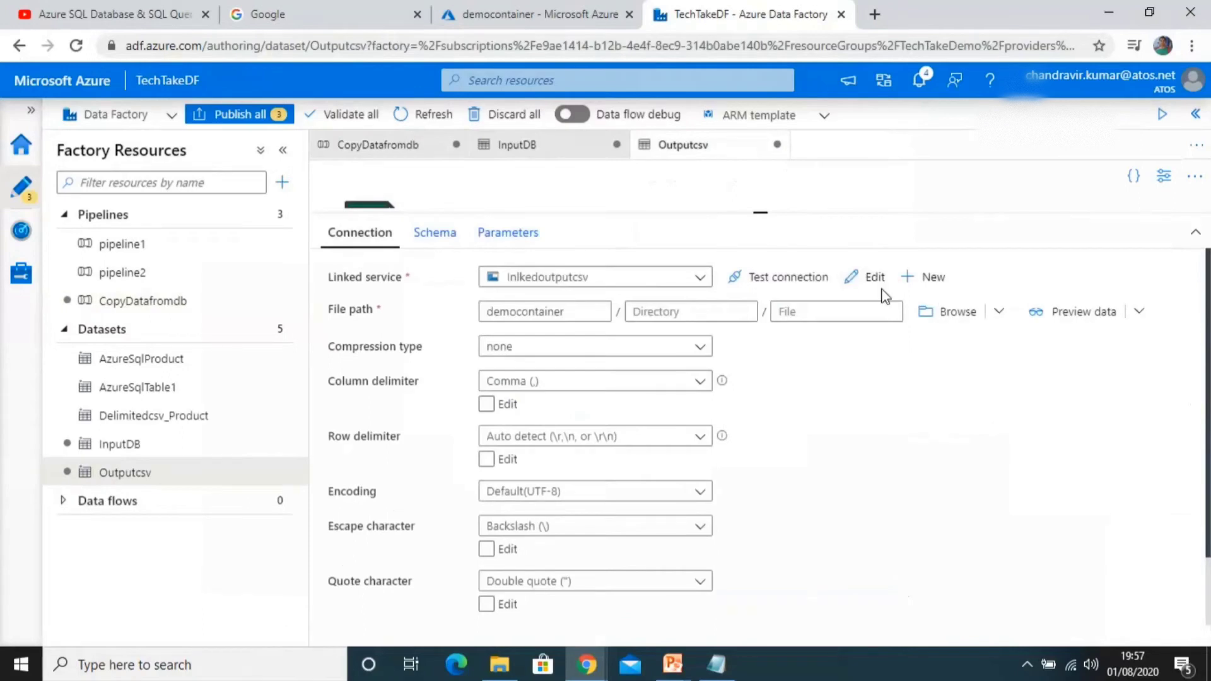
pyautogui.click(873, 309)
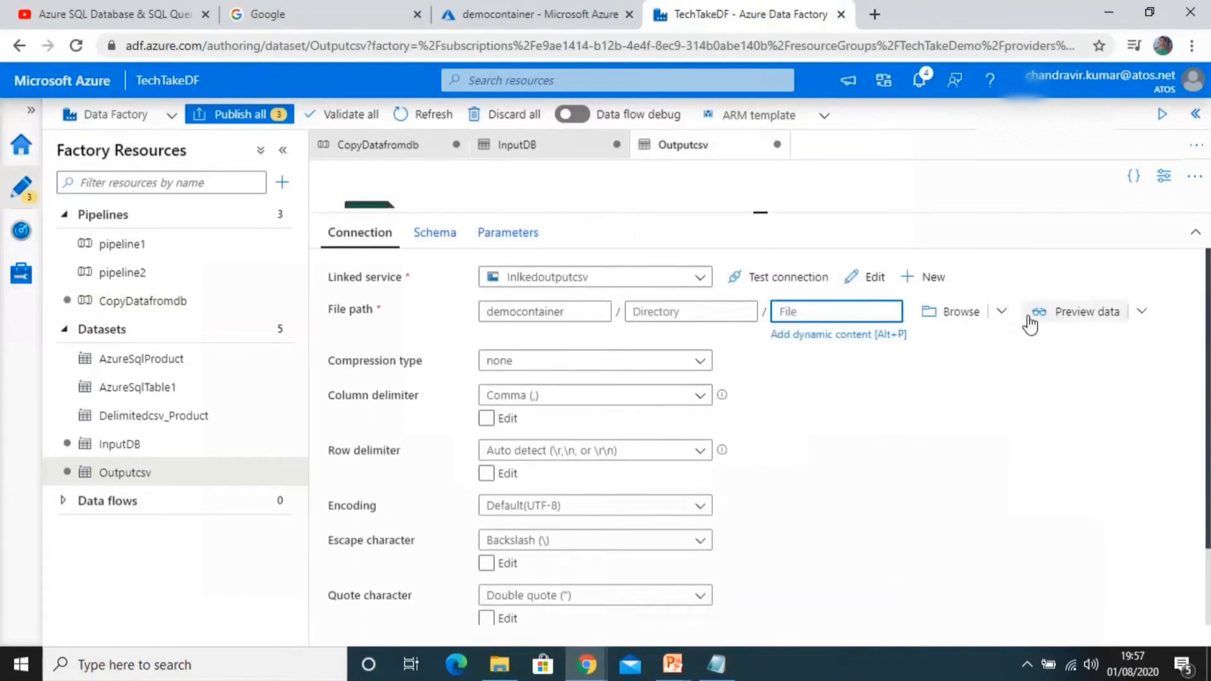
pyautogui.write('Employee')
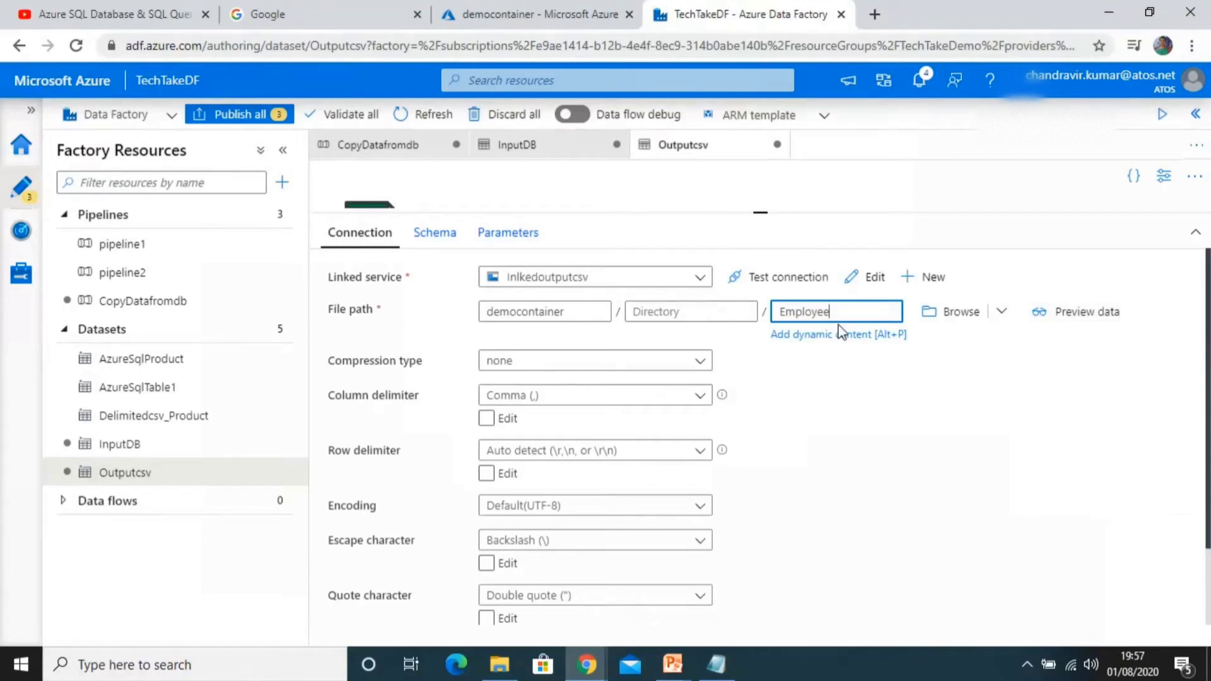
pyautogui.click(763, 284)
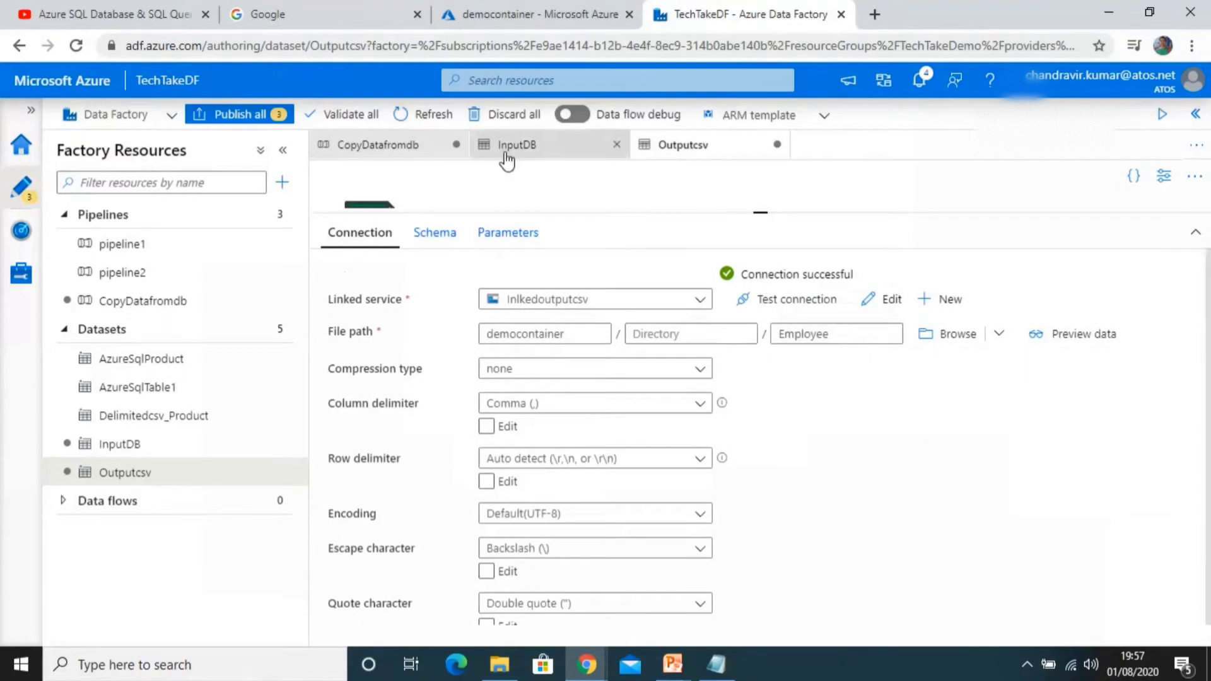
# Step: Validate the CopyDatafromdb pipeline and start a debug run, refreshing the run output
pyautogui.click(378, 144)
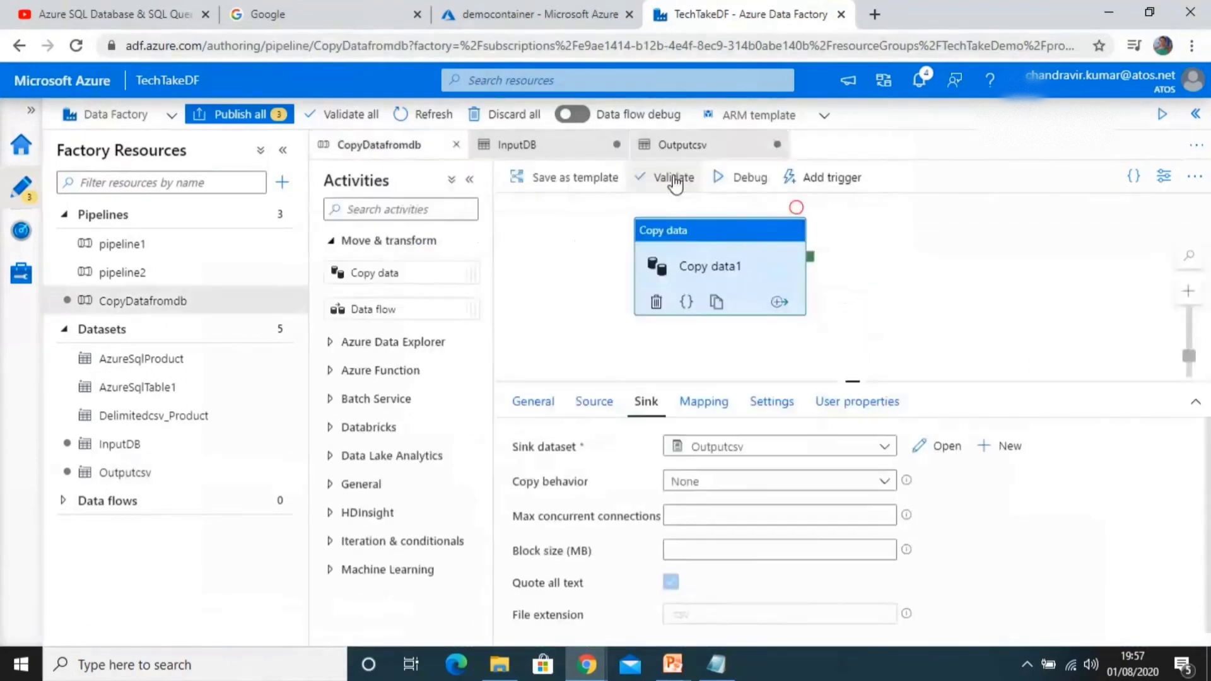
pyautogui.click(674, 177)
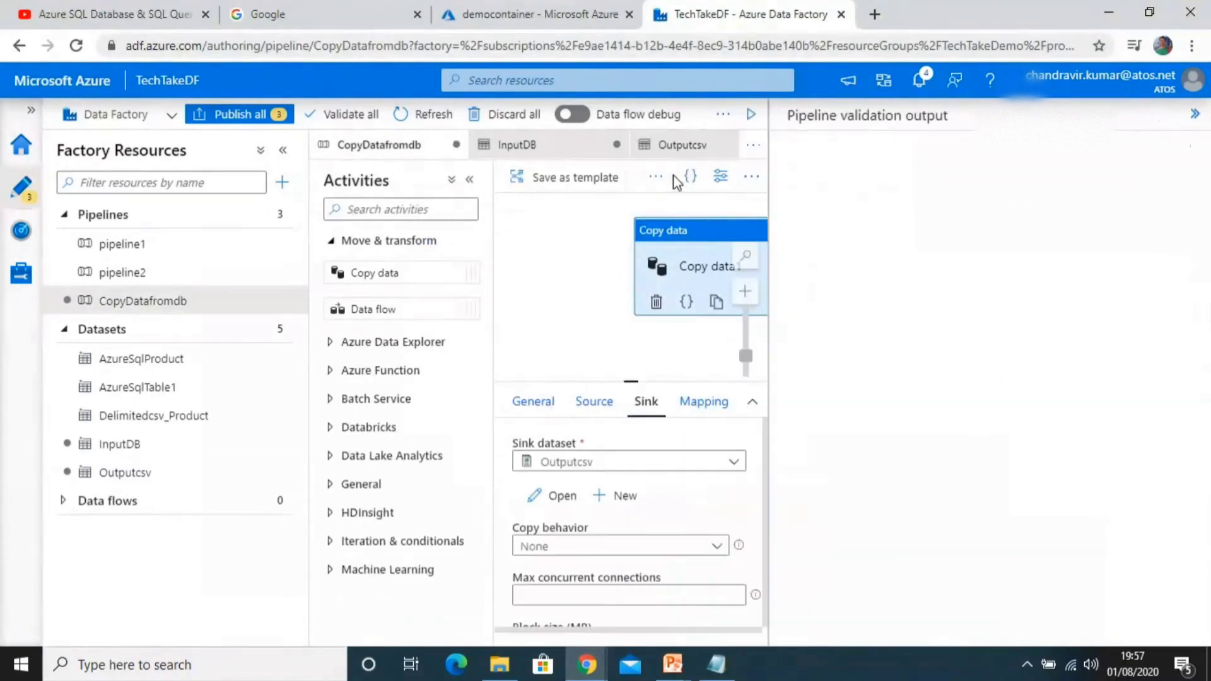
pyautogui.click(1195, 116)
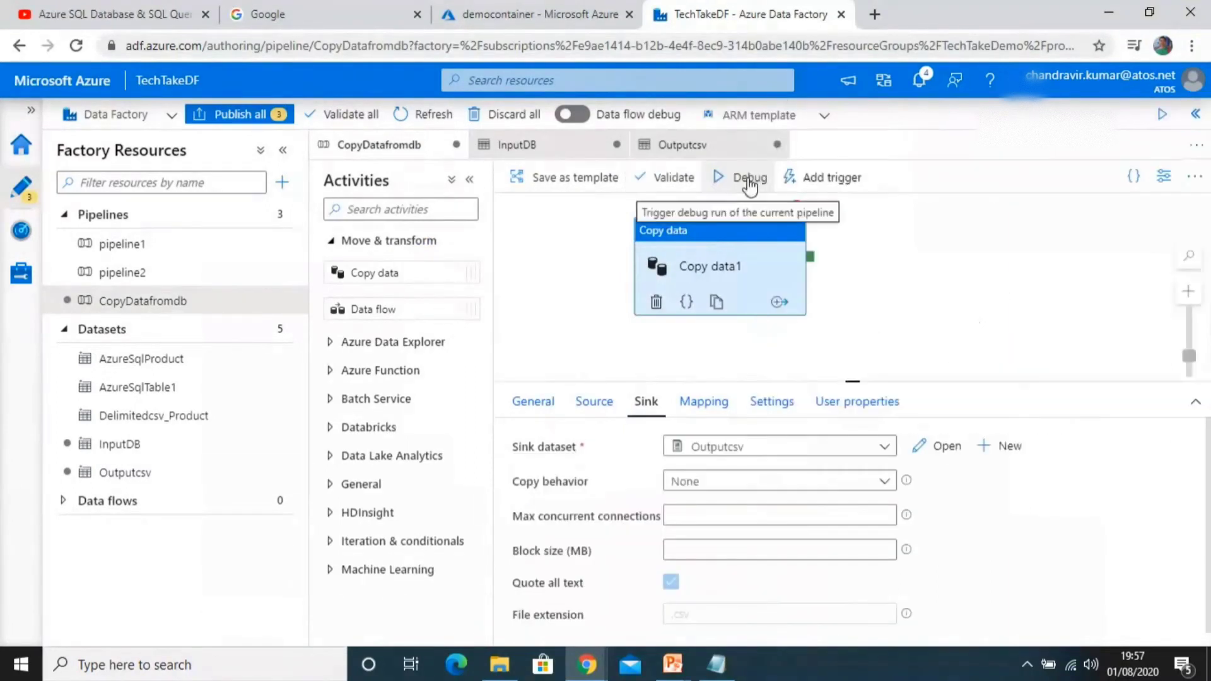
pyautogui.click(749, 183)
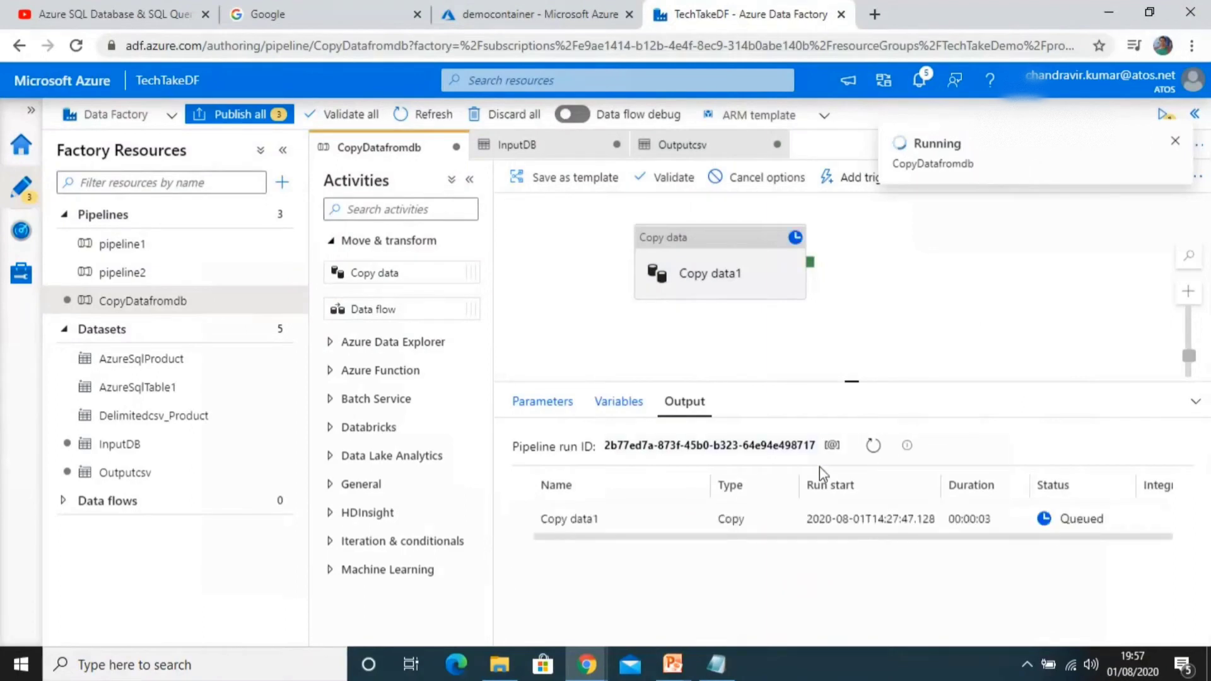
pyautogui.click(874, 446)
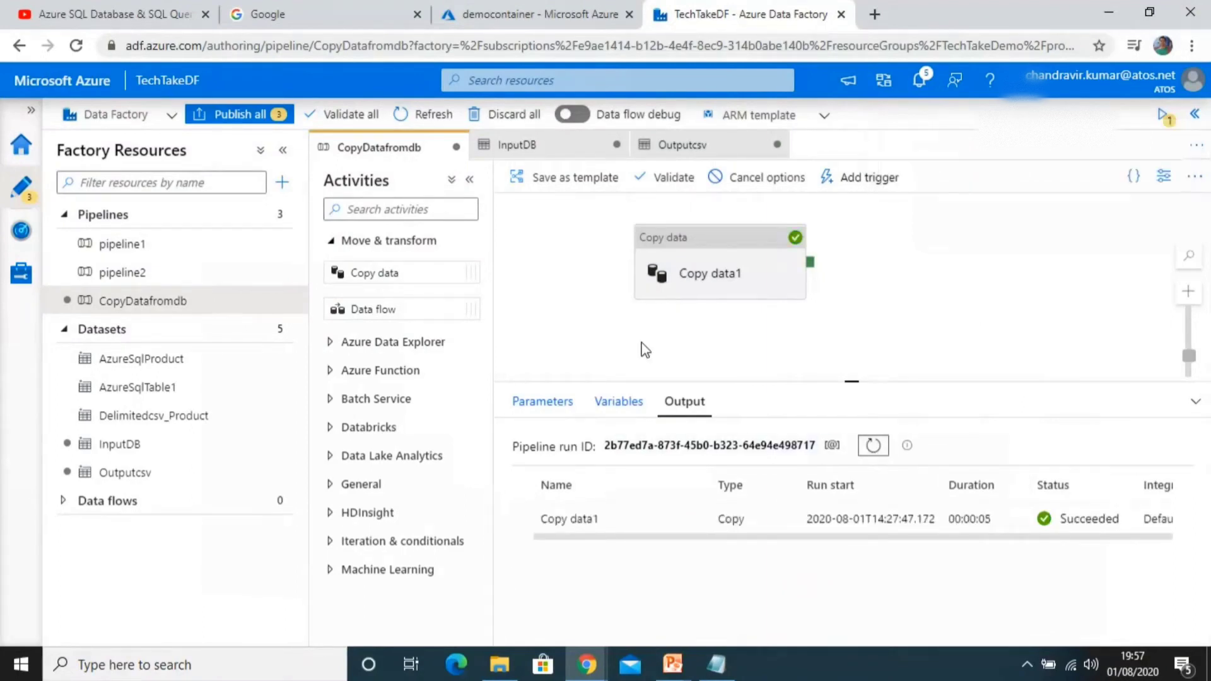
# Step: Refresh the democontainer blob list to check for the copied output file
pyautogui.click(521, 20)
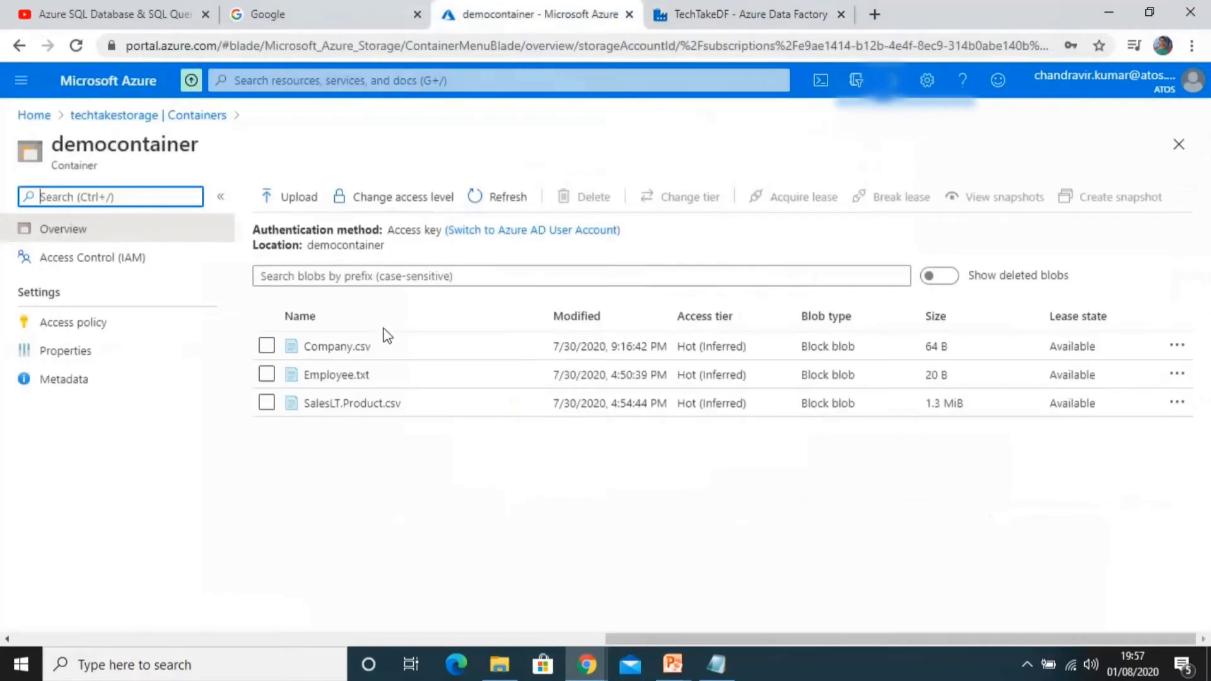
pyautogui.click(500, 198)
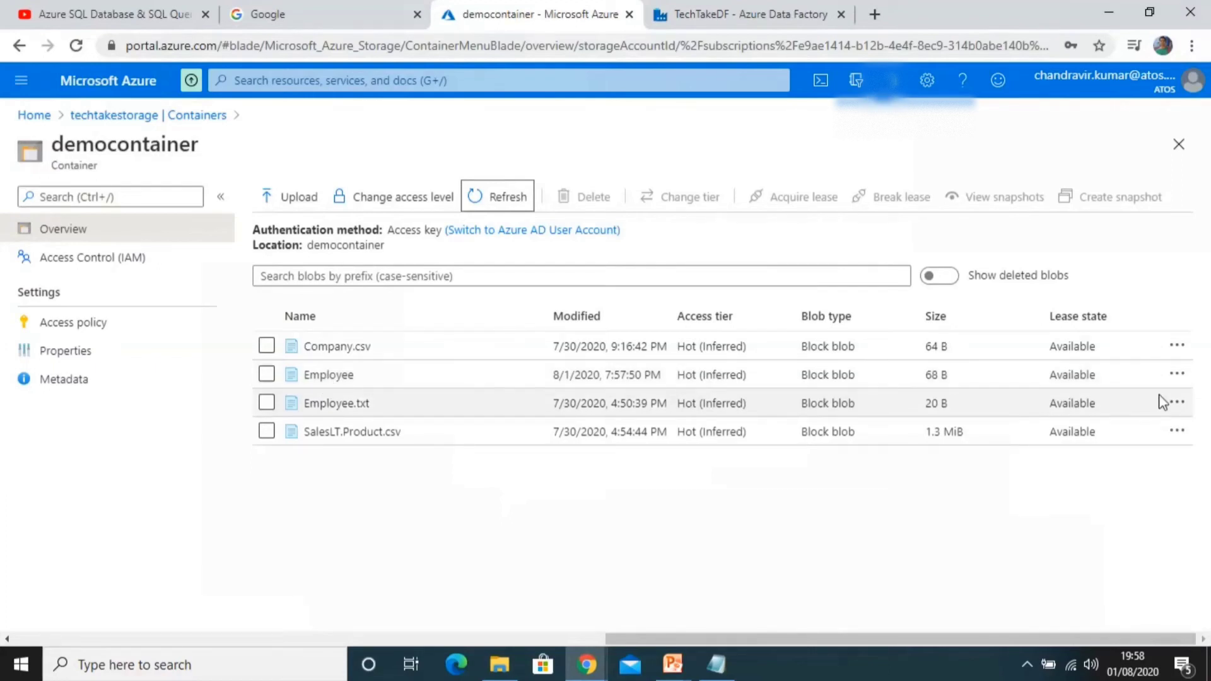
pyautogui.click(789, 11)
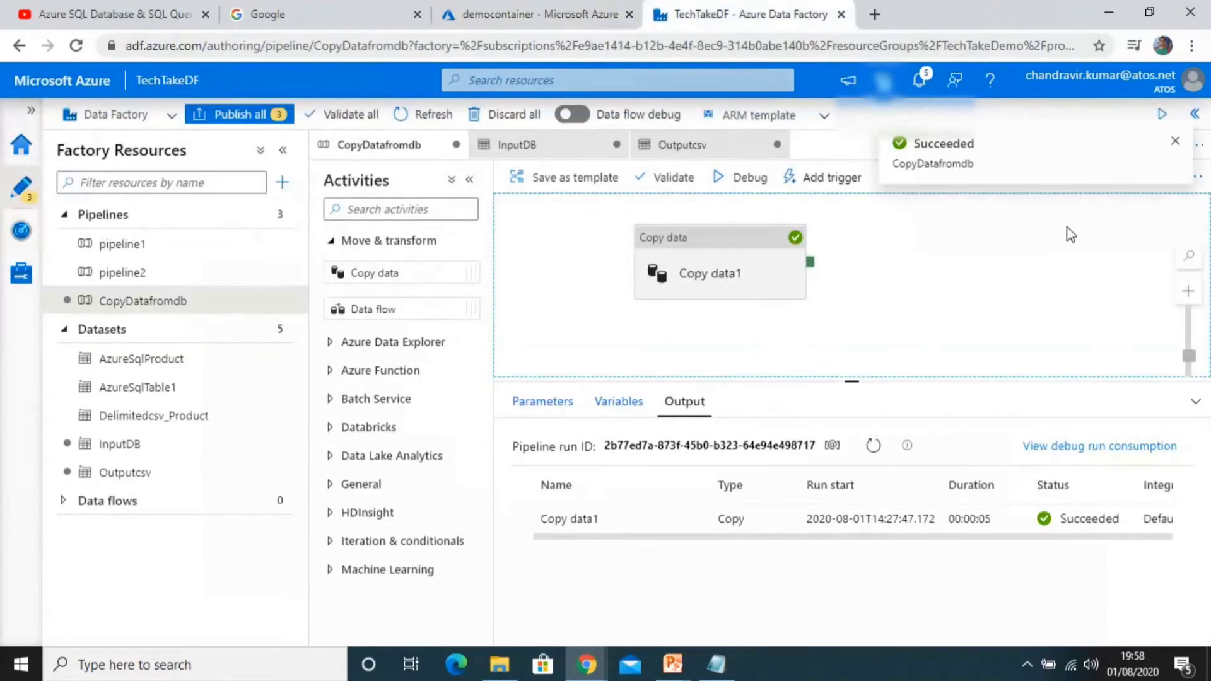
# Step: Dismiss all Data Factory notifications
pyautogui.click(1181, 142)
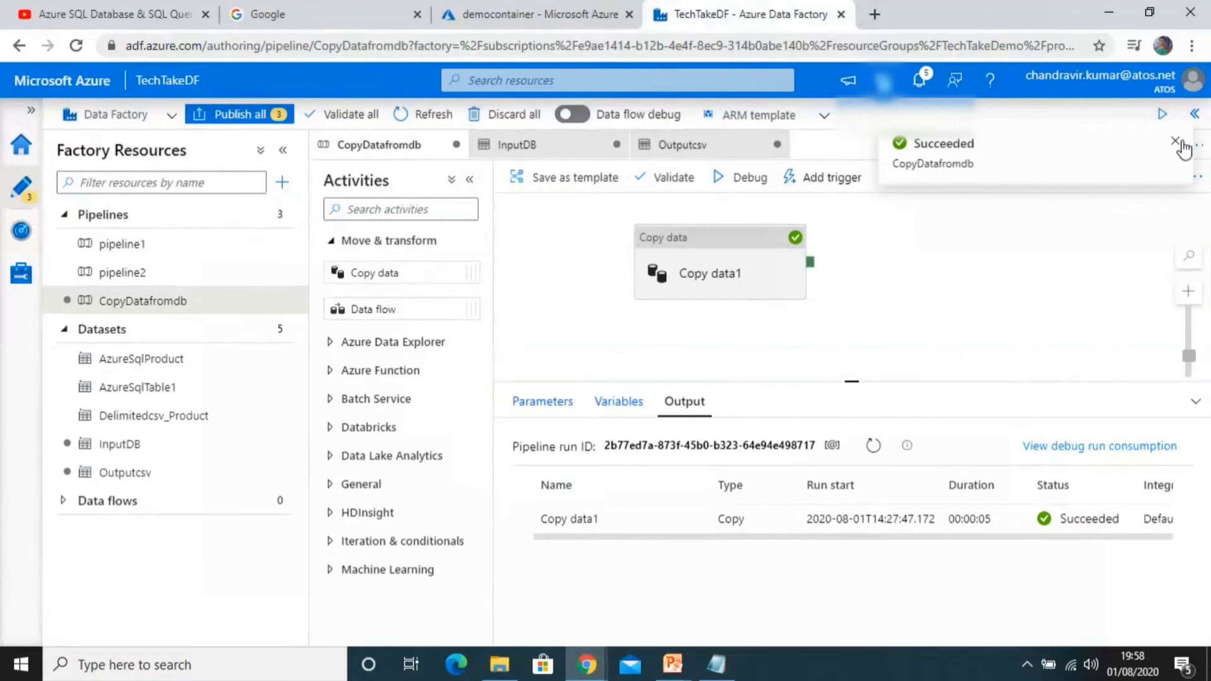
pyautogui.click(922, 85)
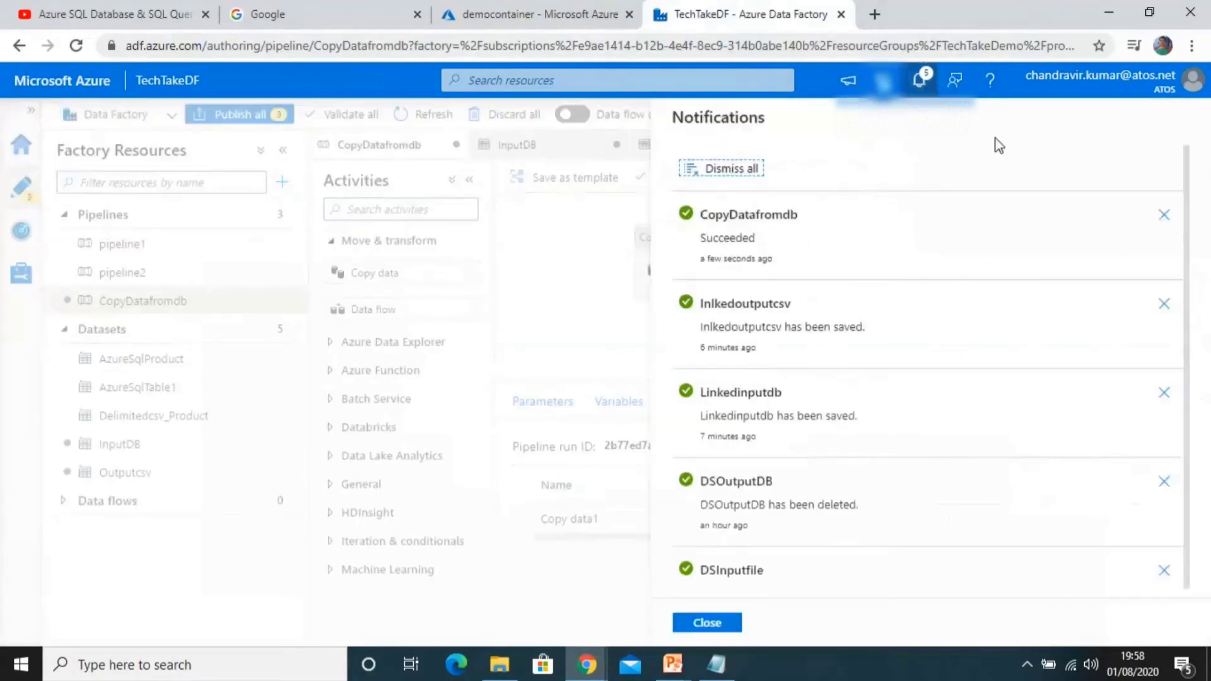
pyautogui.click(716, 170)
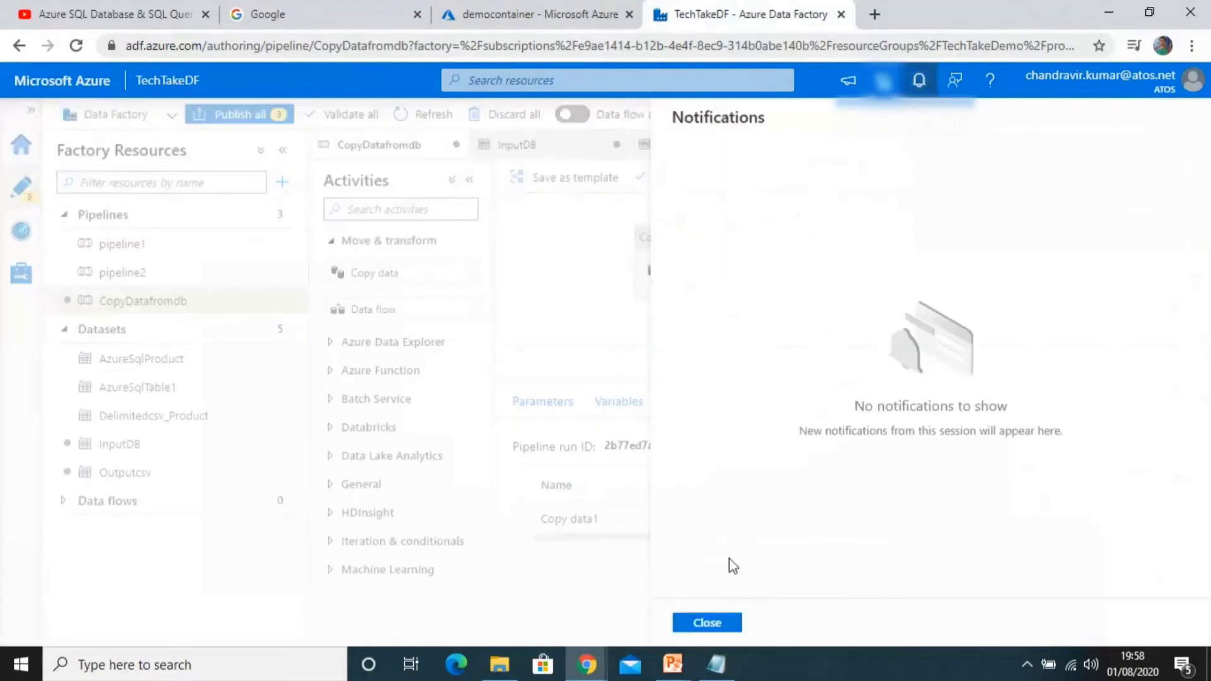
pyautogui.click(707, 622)
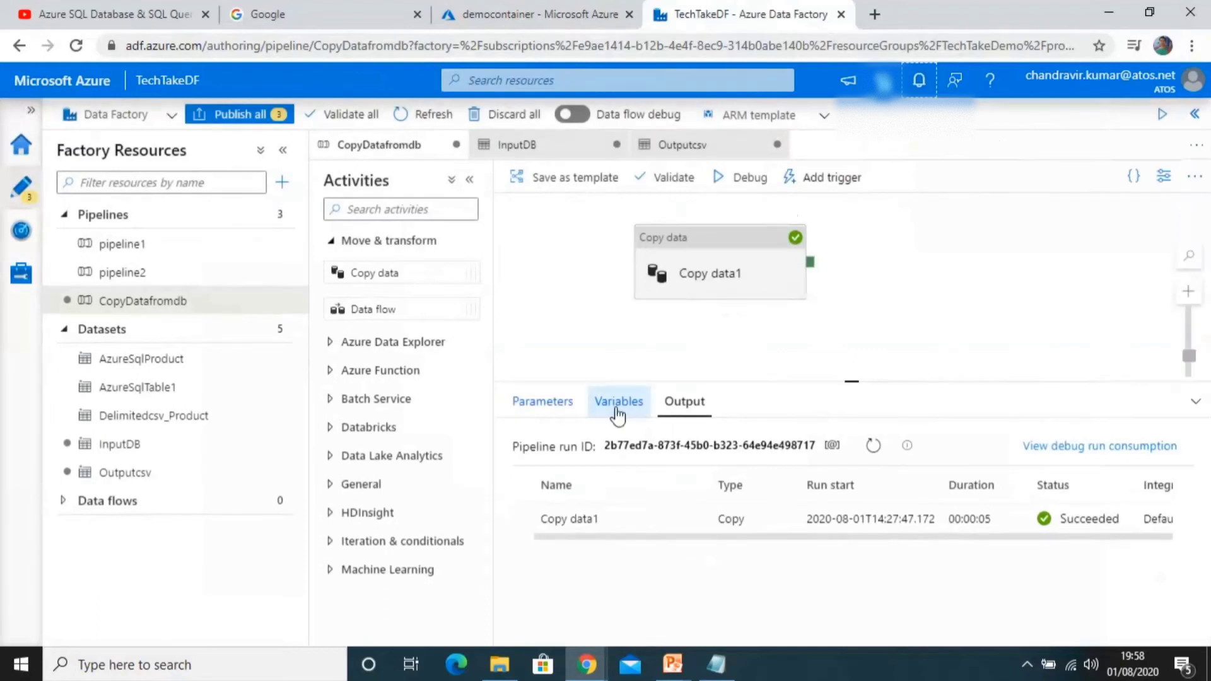
# Step: Change the Outputcsv dataset's file name to Employee.csv and test the connection
pyautogui.click(691, 286)
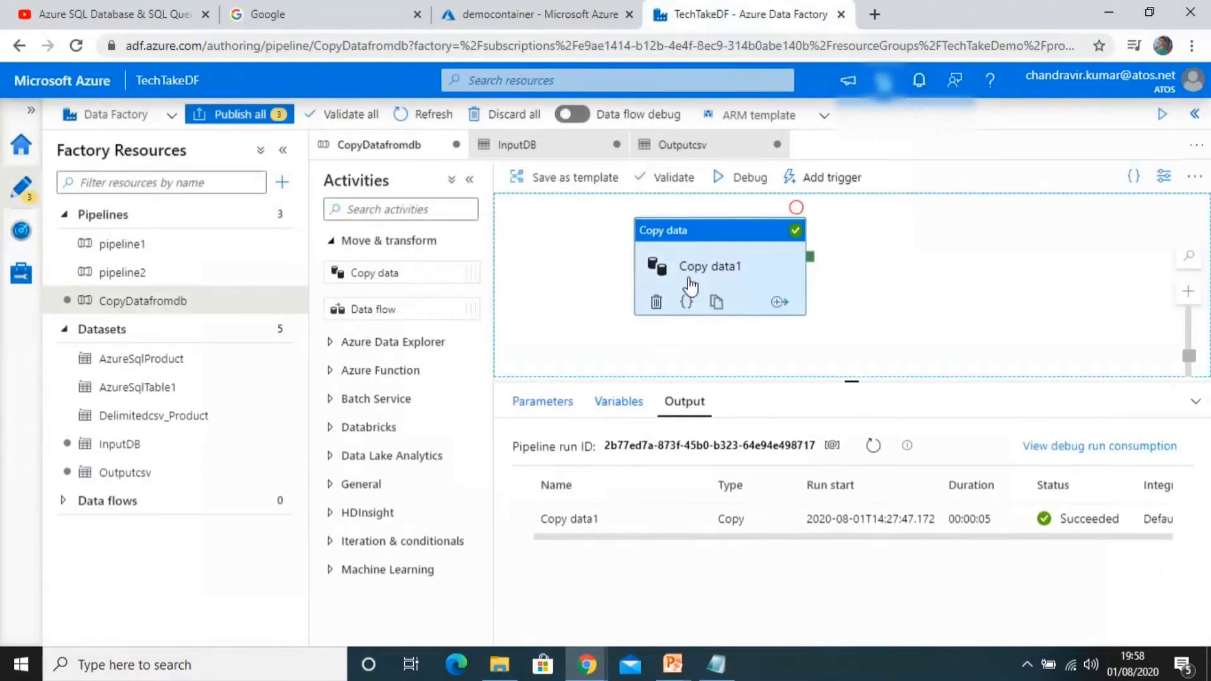
pyautogui.click(122, 470)
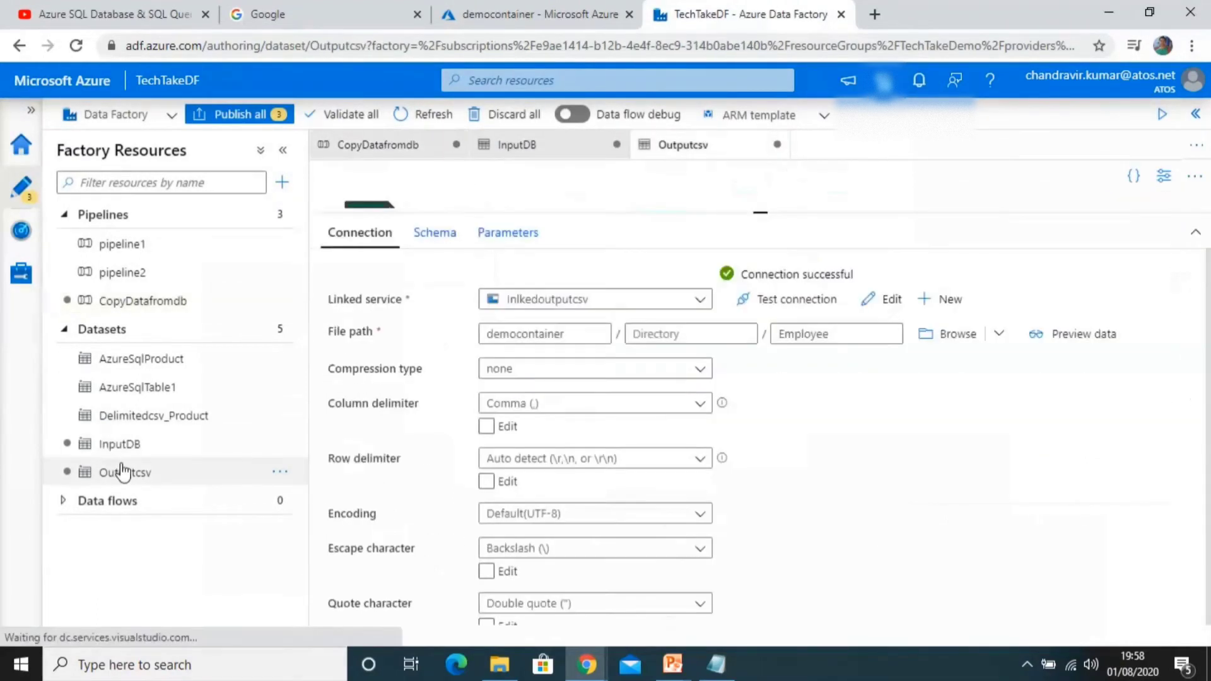
pyautogui.click(868, 333)
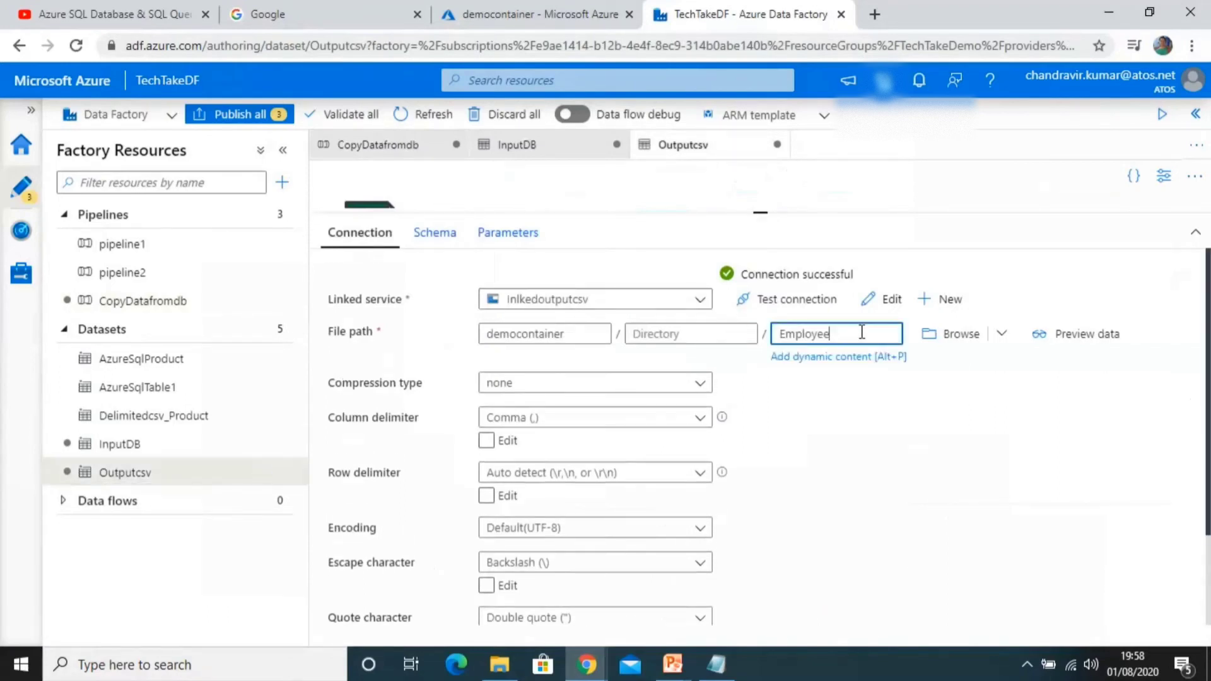
pyautogui.write('.csv')
pyautogui.click(818, 300)
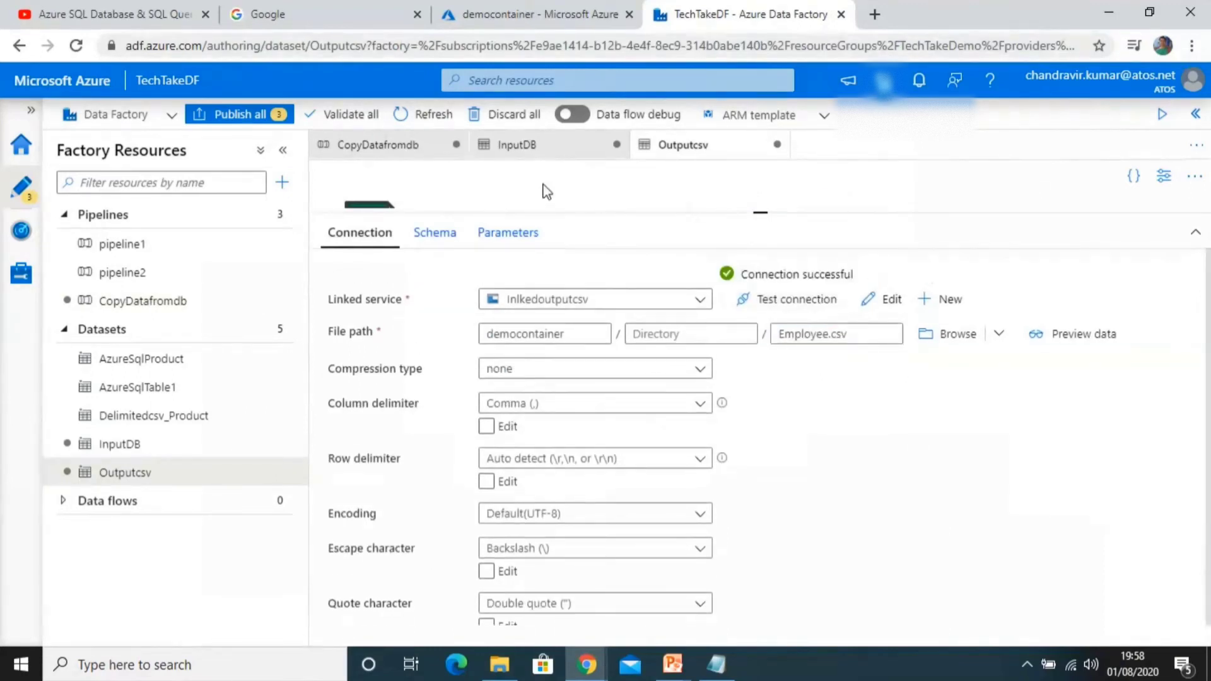
# Step: Run the CopyDatafromdb pipeline in debug mode again
pyautogui.click(386, 151)
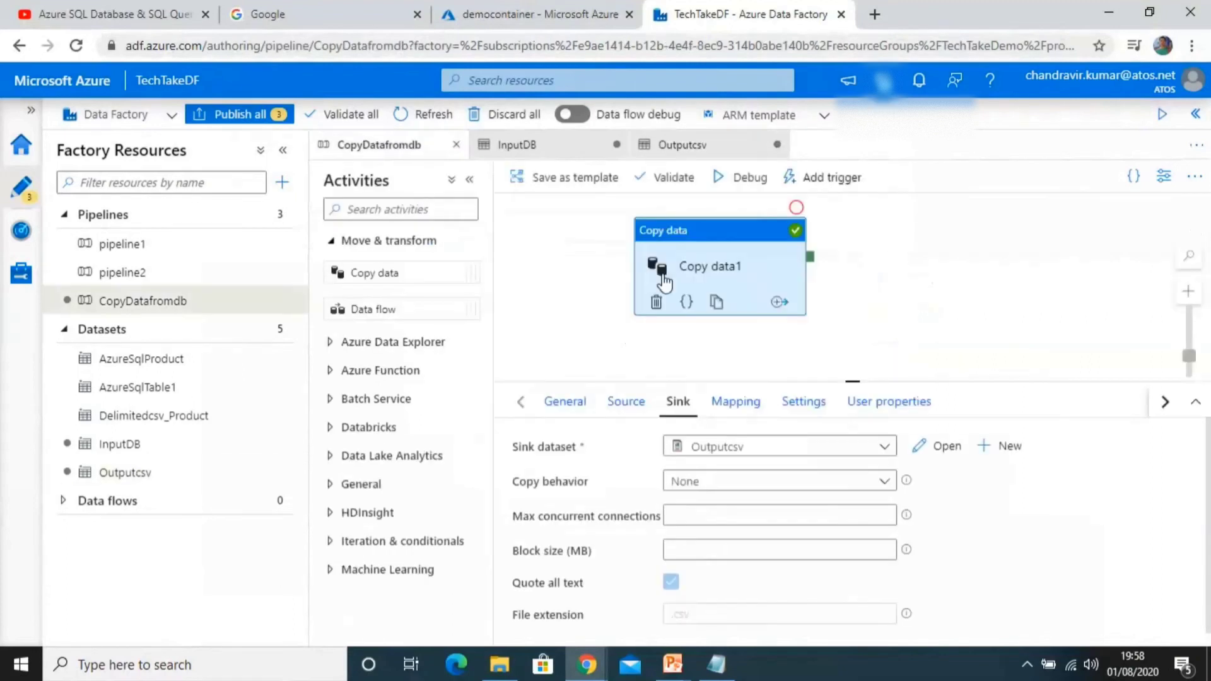
pyautogui.click(739, 181)
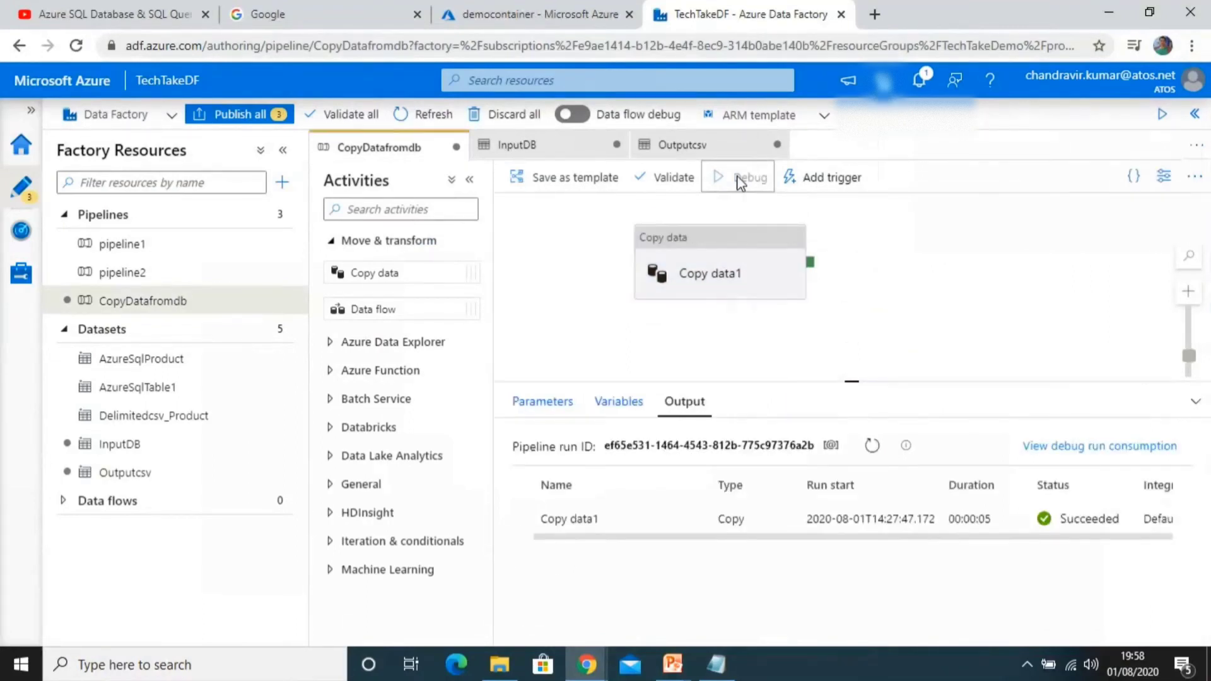
pyautogui.click(739, 181)
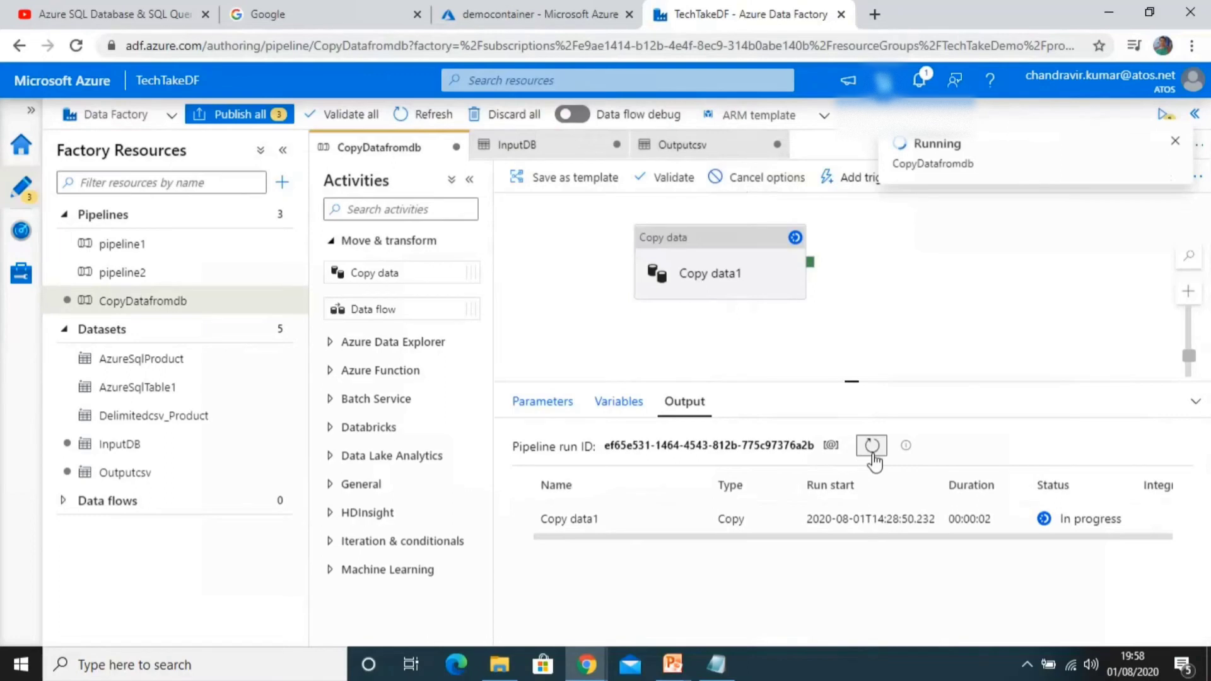
# Step: Refresh the democontainer blob list and view the contents of Employee.csv
pyautogui.click(521, 13)
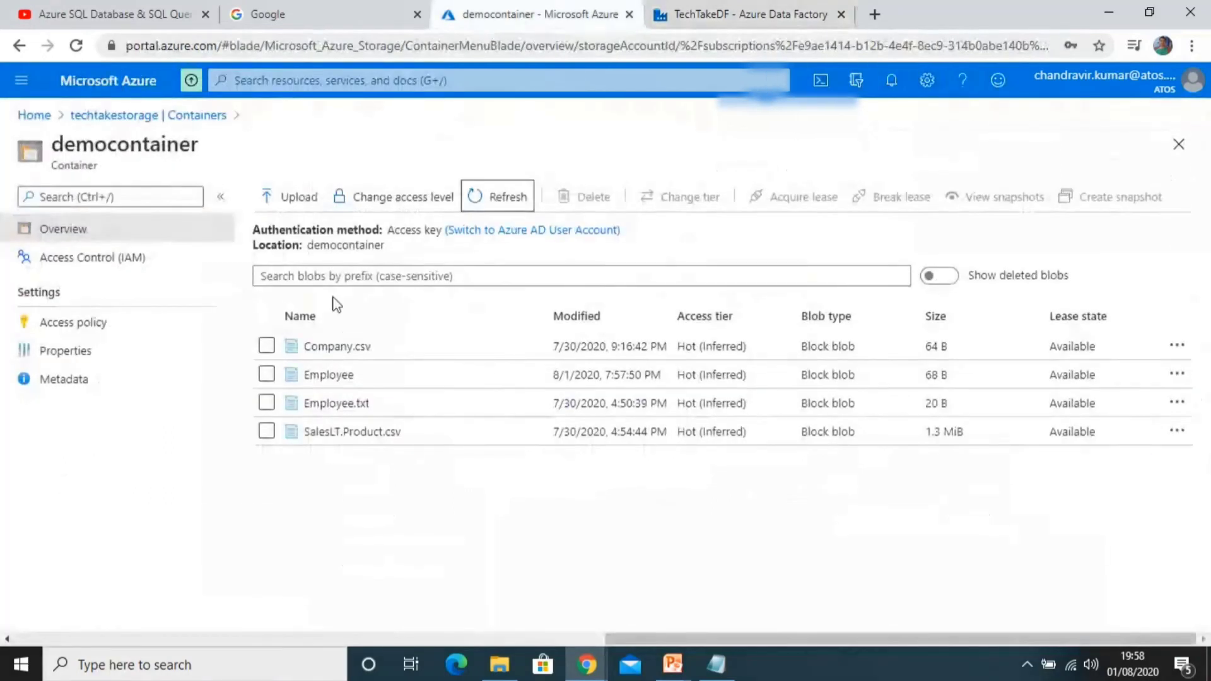
pyautogui.click(497, 201)
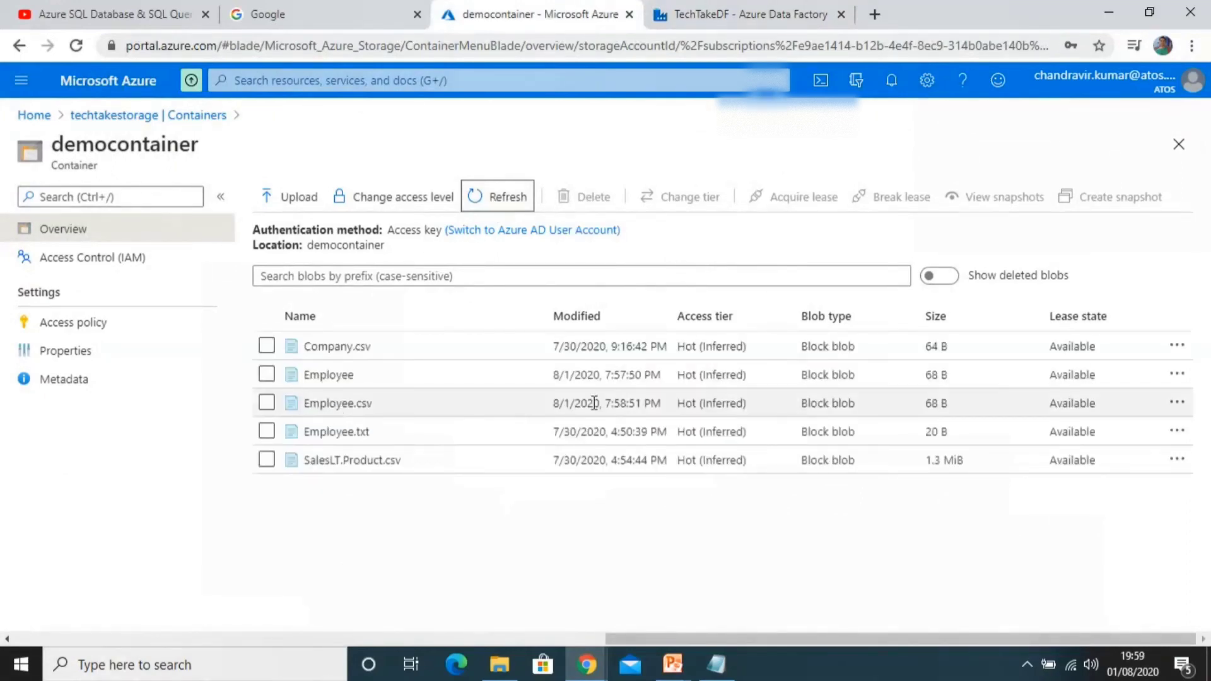
pyautogui.click(267, 410)
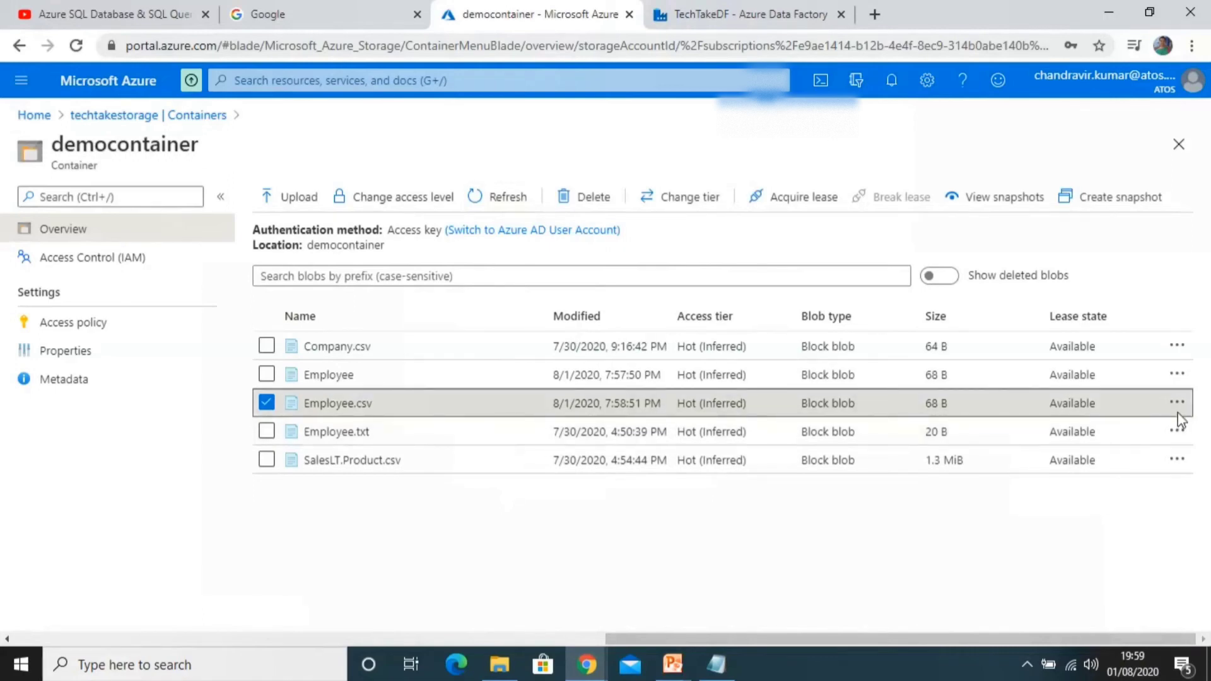
pyautogui.click(1177, 404)
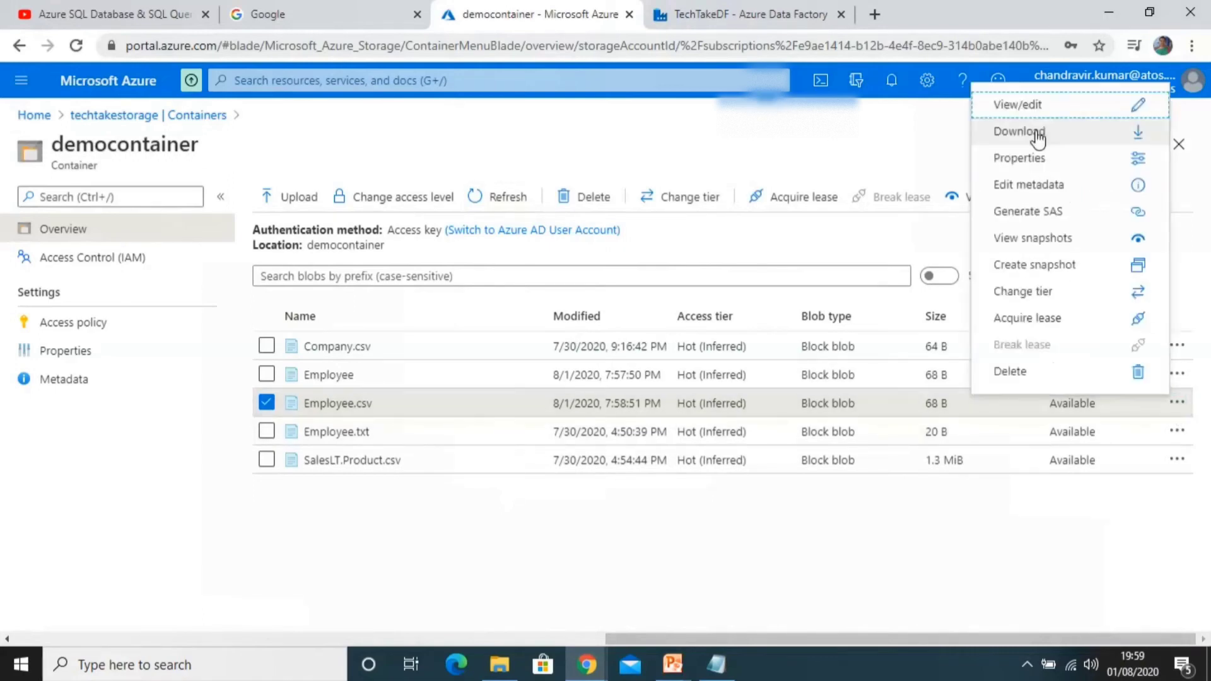
pyautogui.click(1019, 106)
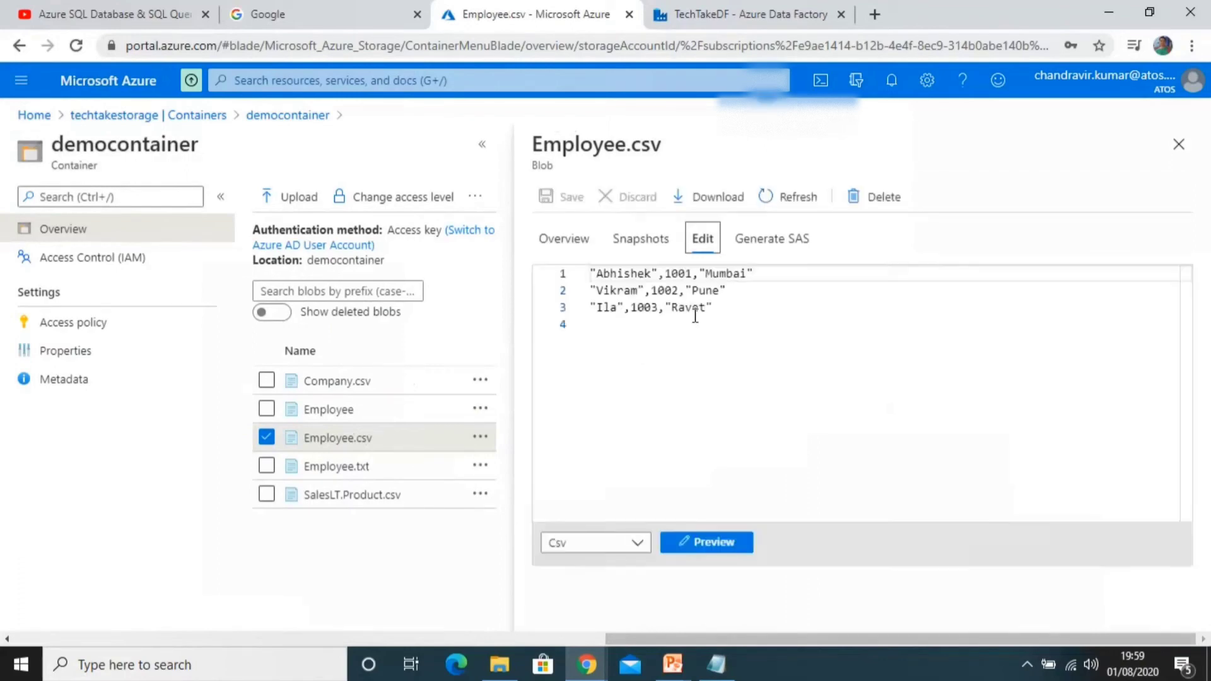
pyautogui.click(1179, 145)
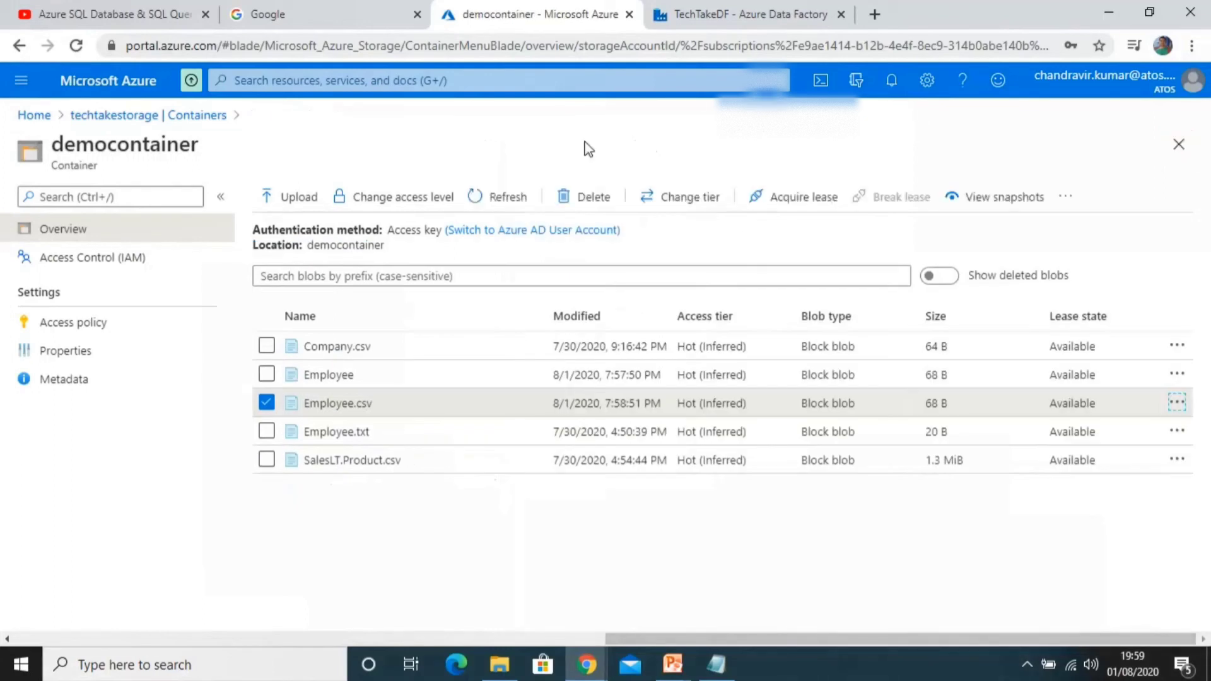
pyautogui.hotkey('ctrl', 'Tab')
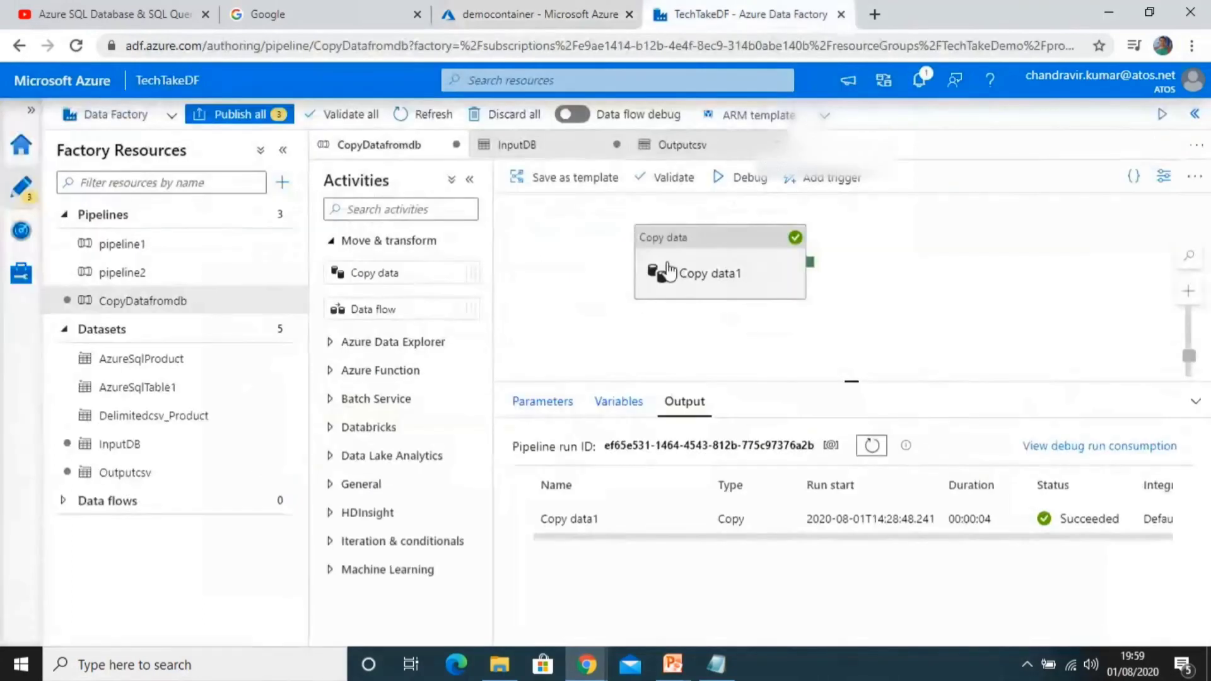
# Step: Open the InputDB dataset and enable manual editing of its table name
pyautogui.click(571, 332)
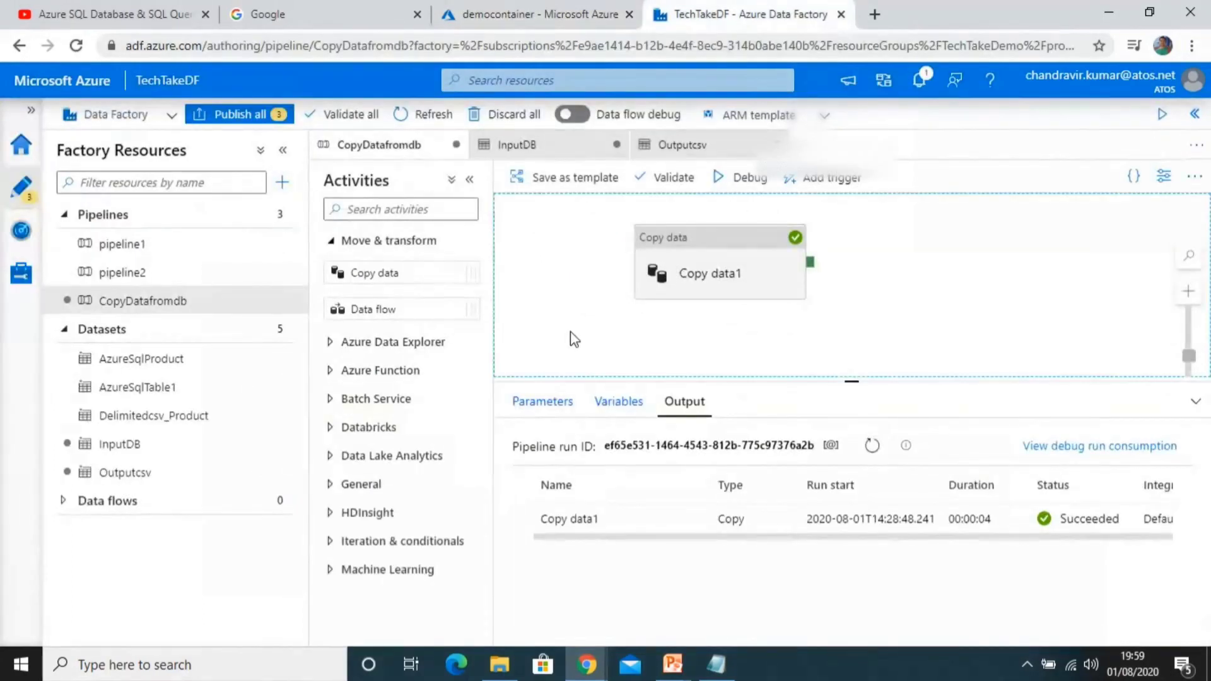
pyautogui.click(281, 444)
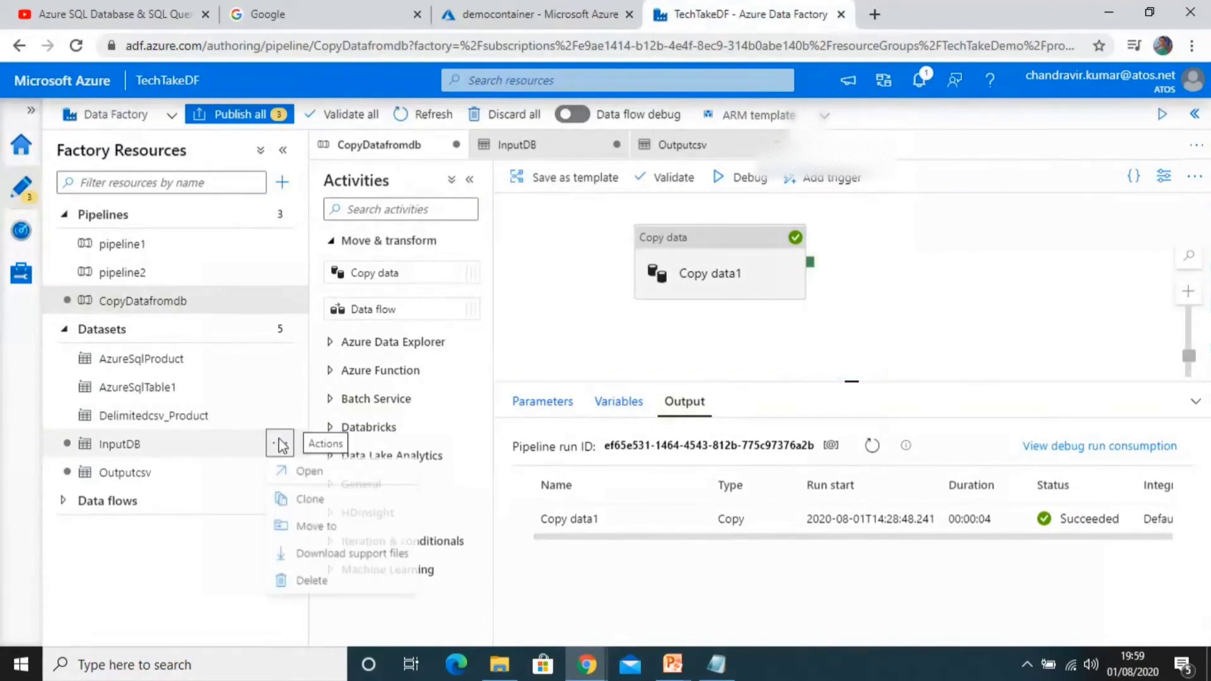
pyautogui.click(200, 444)
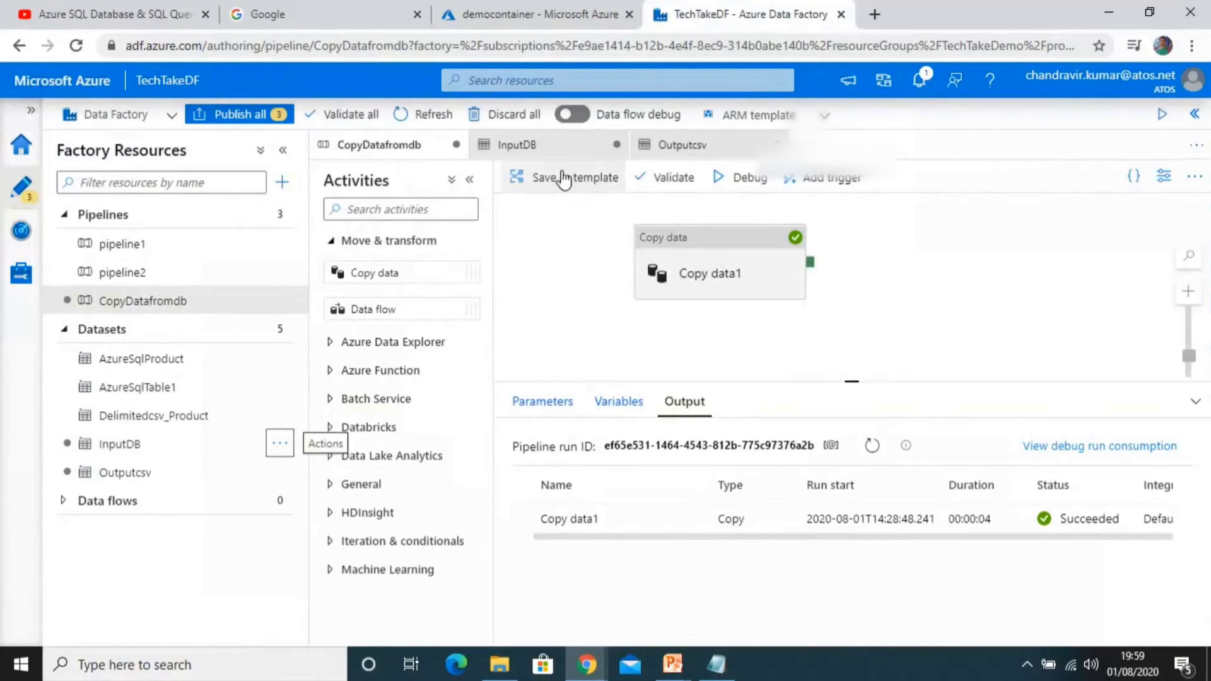
pyautogui.click(549, 153)
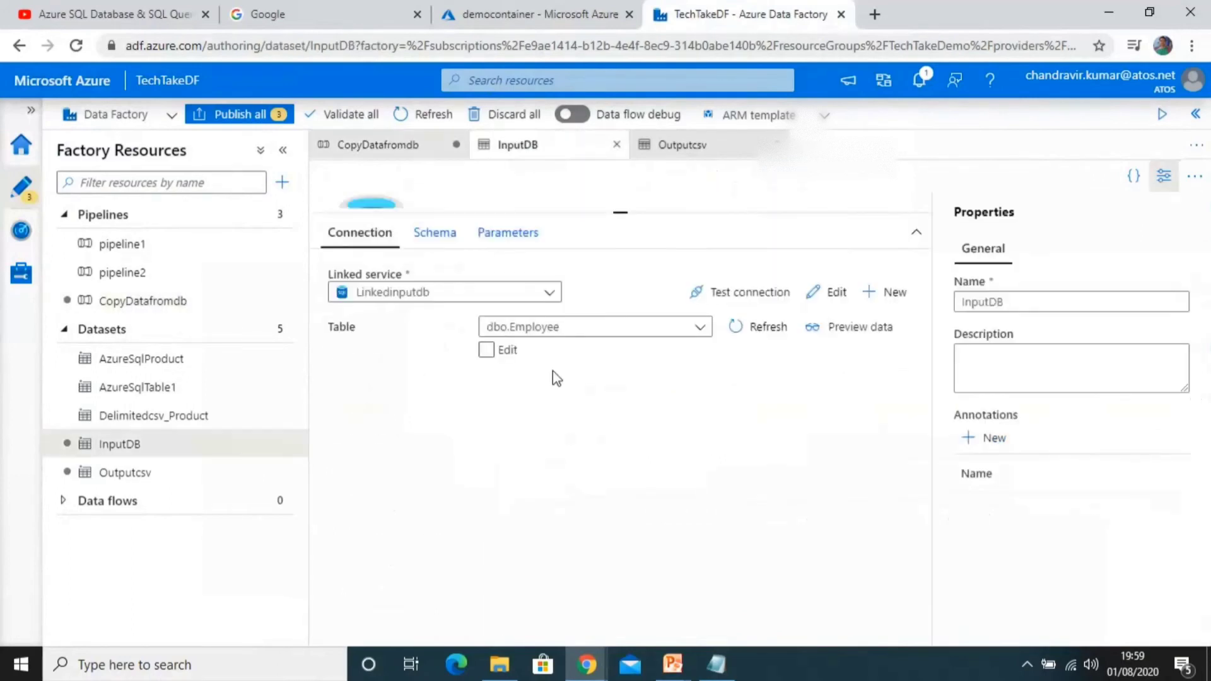
pyautogui.click(486, 352)
pyautogui.click(487, 352)
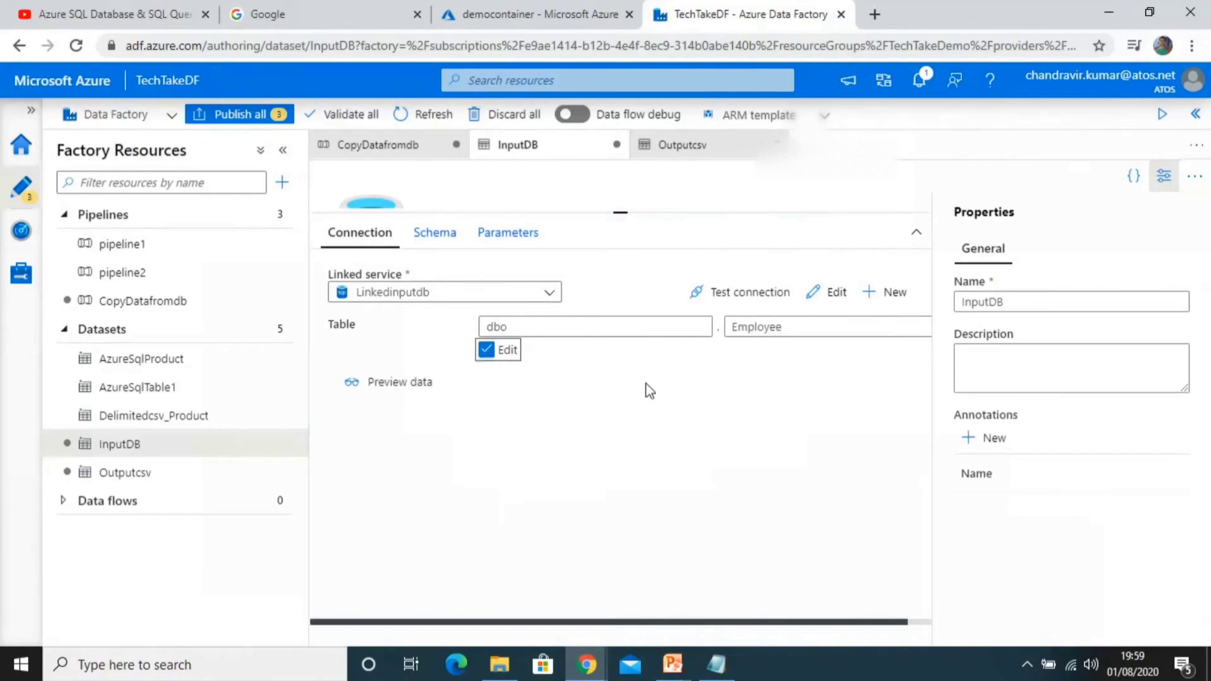
pyautogui.click(857, 328)
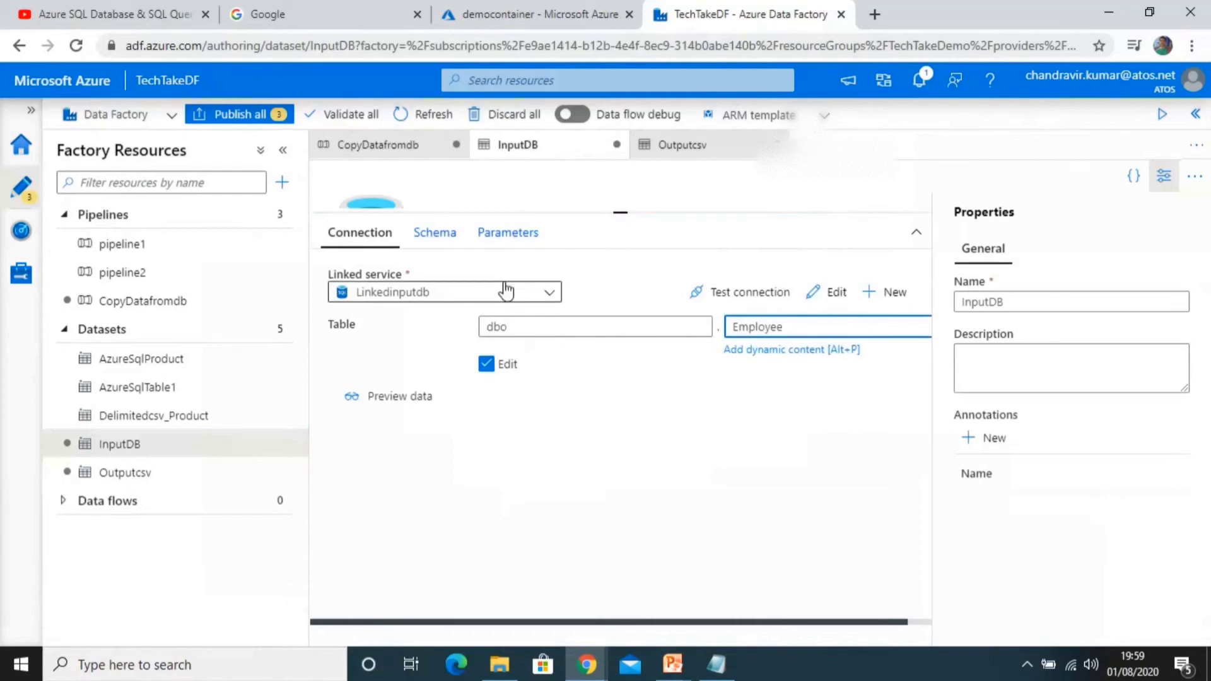
# Step: Add a new string parameter named TableName to the InputDB dataset
pyautogui.click(526, 234)
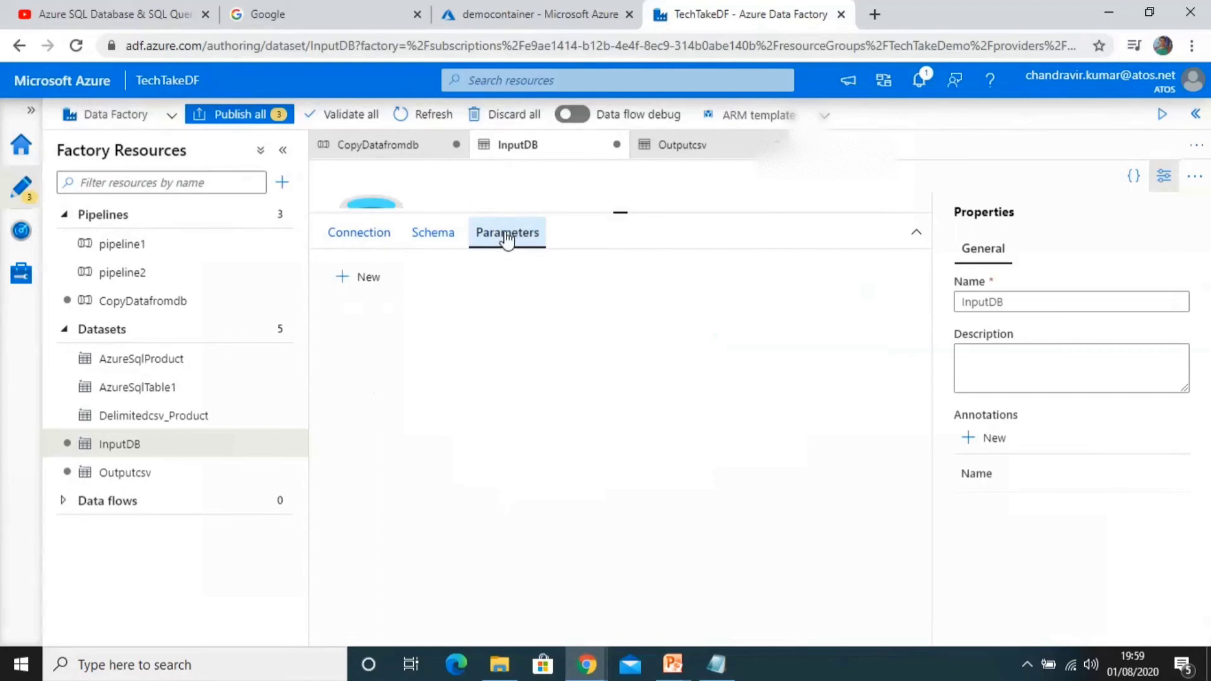
pyautogui.click(365, 276)
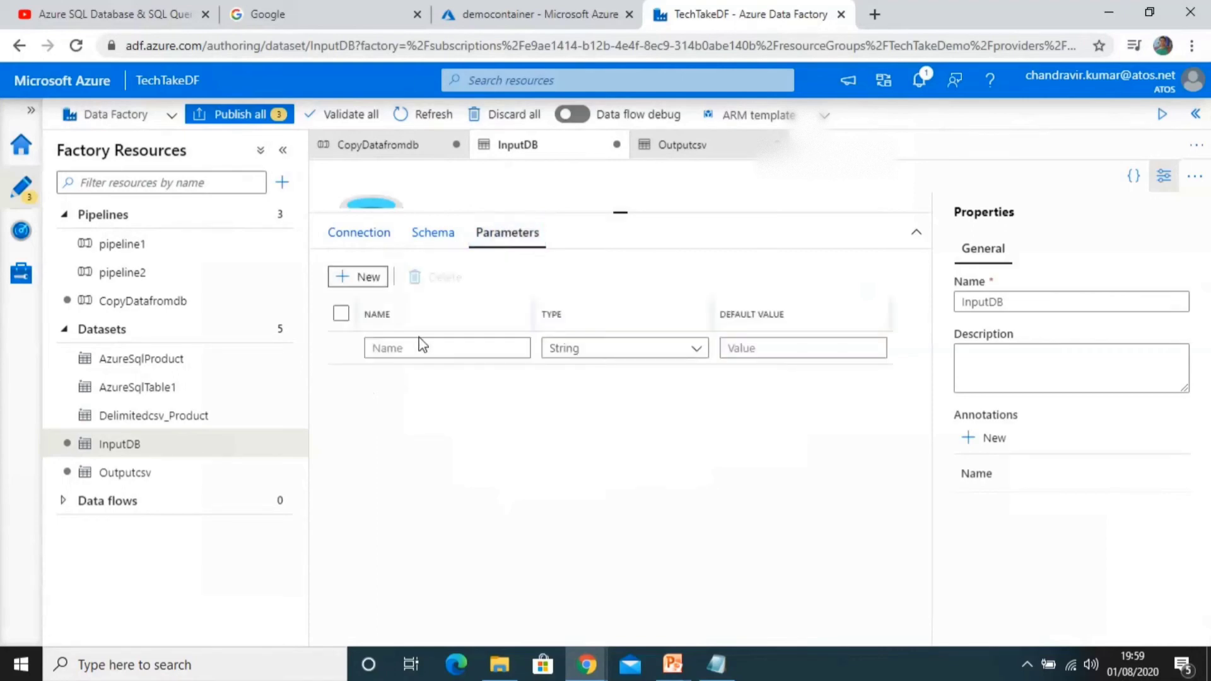
pyautogui.click(422, 348)
pyautogui.write('Tab')
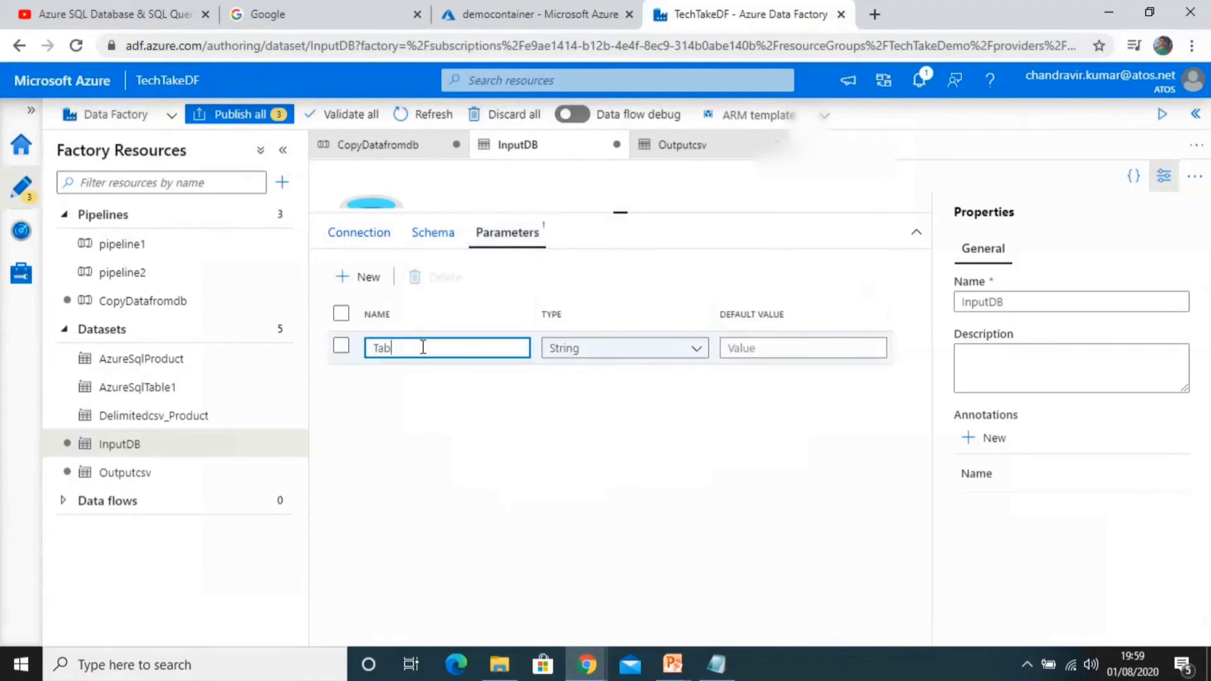
pyautogui.write('leName')
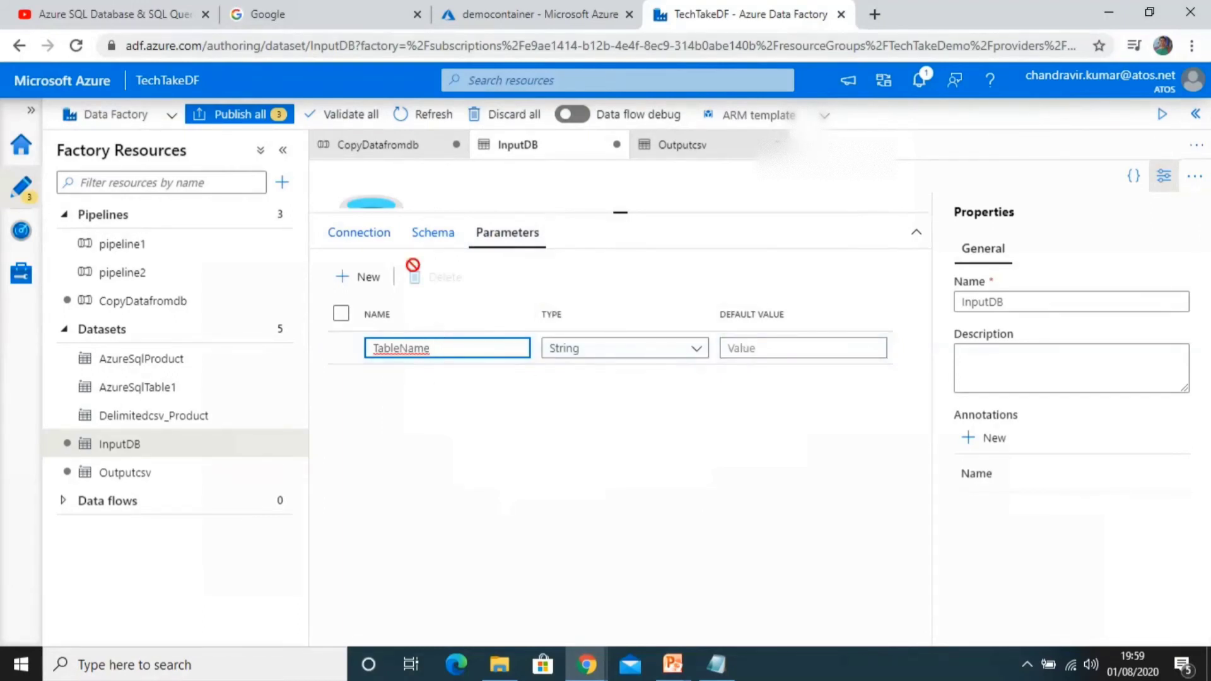
pyautogui.click(354, 238)
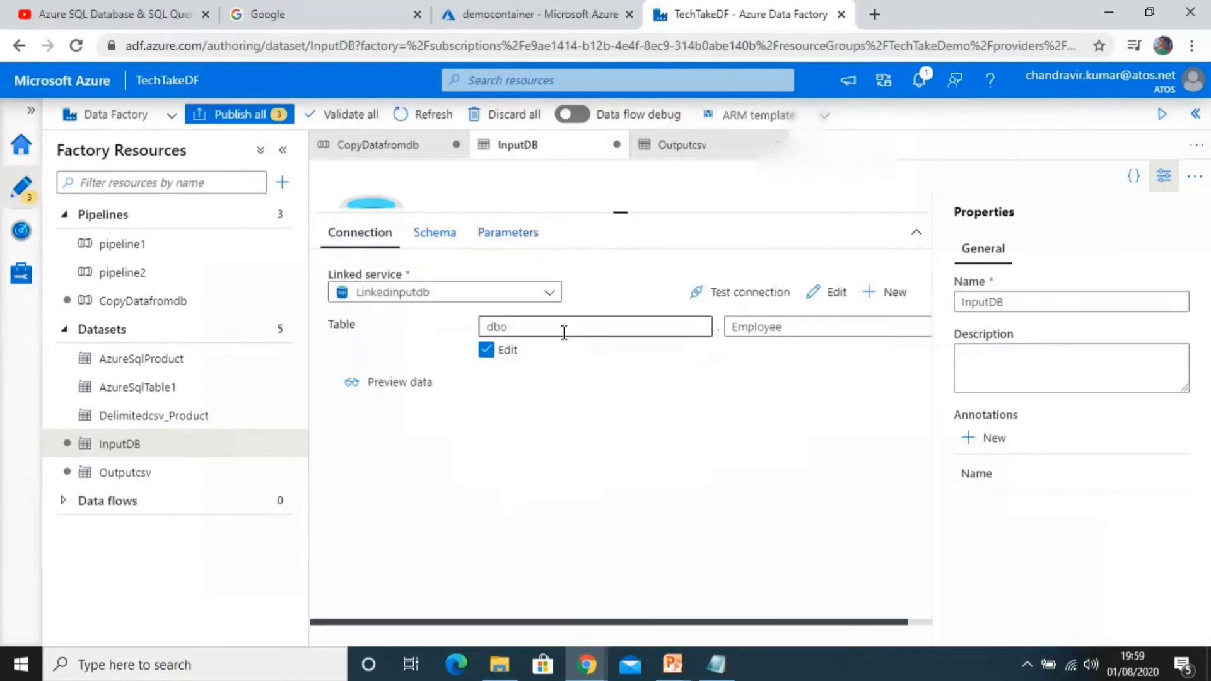
pyautogui.click(796, 326)
pyautogui.click(801, 359)
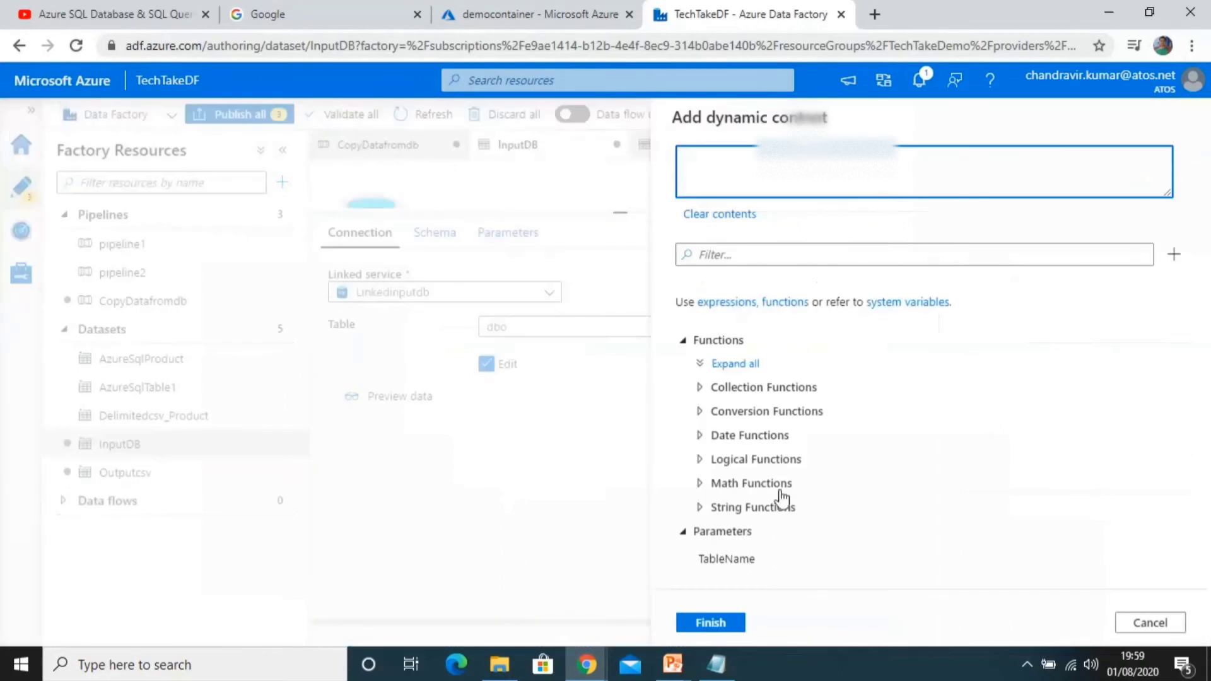
pyautogui.click(708, 560)
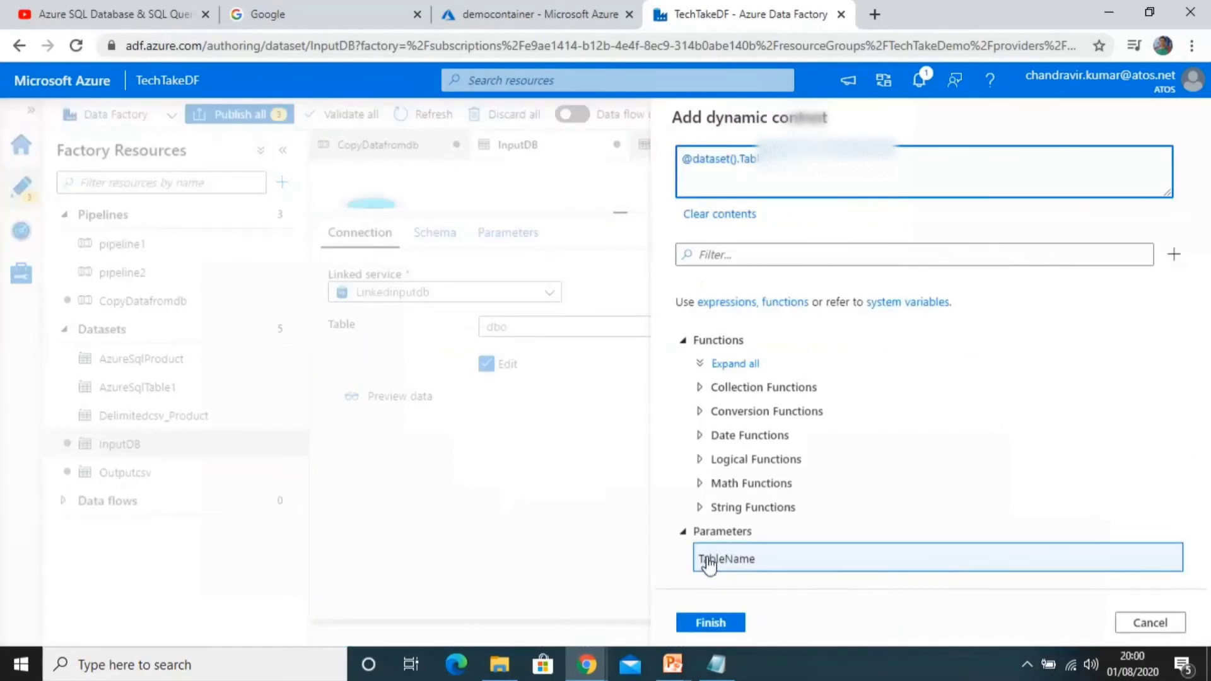
pyautogui.click(708, 624)
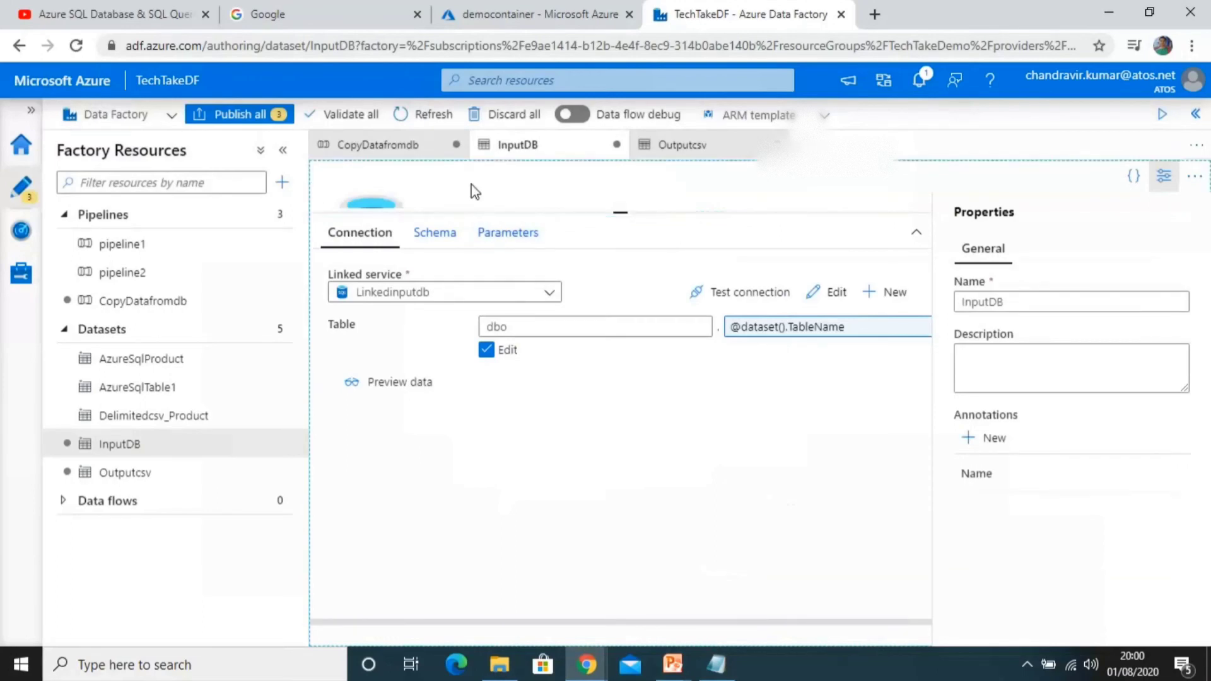
# Step: Open the Outputcsv dataset and add a new string parameter named FileName
pyautogui.click(678, 144)
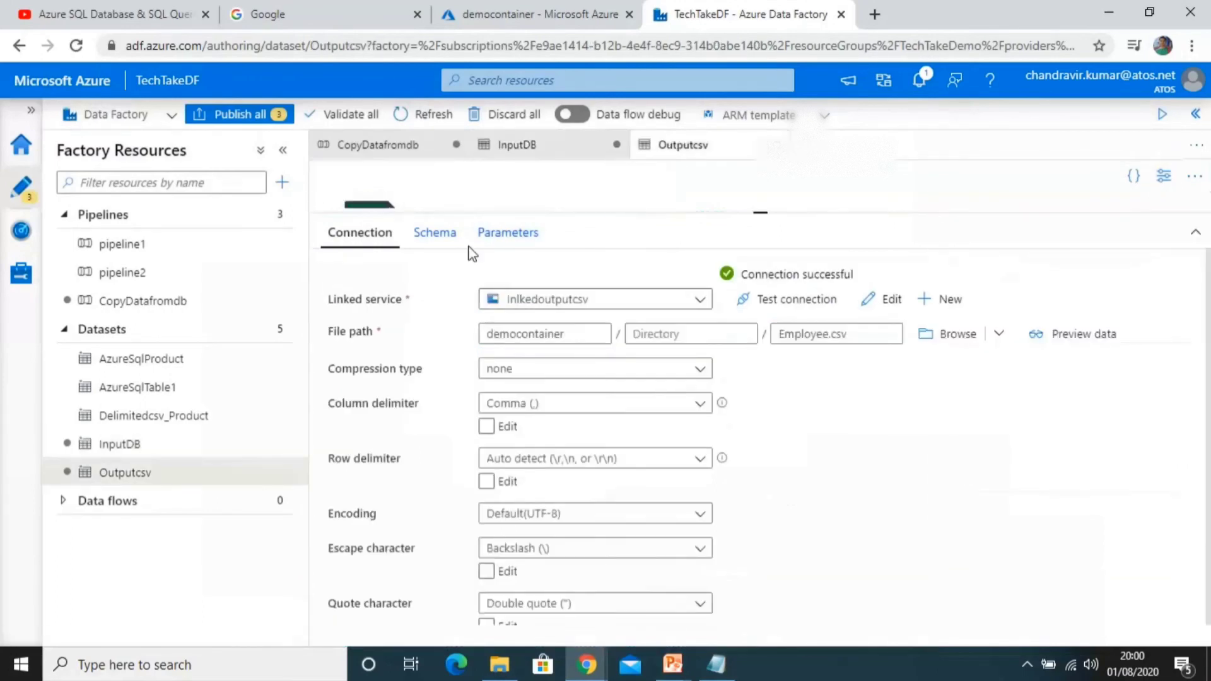
pyautogui.click(495, 233)
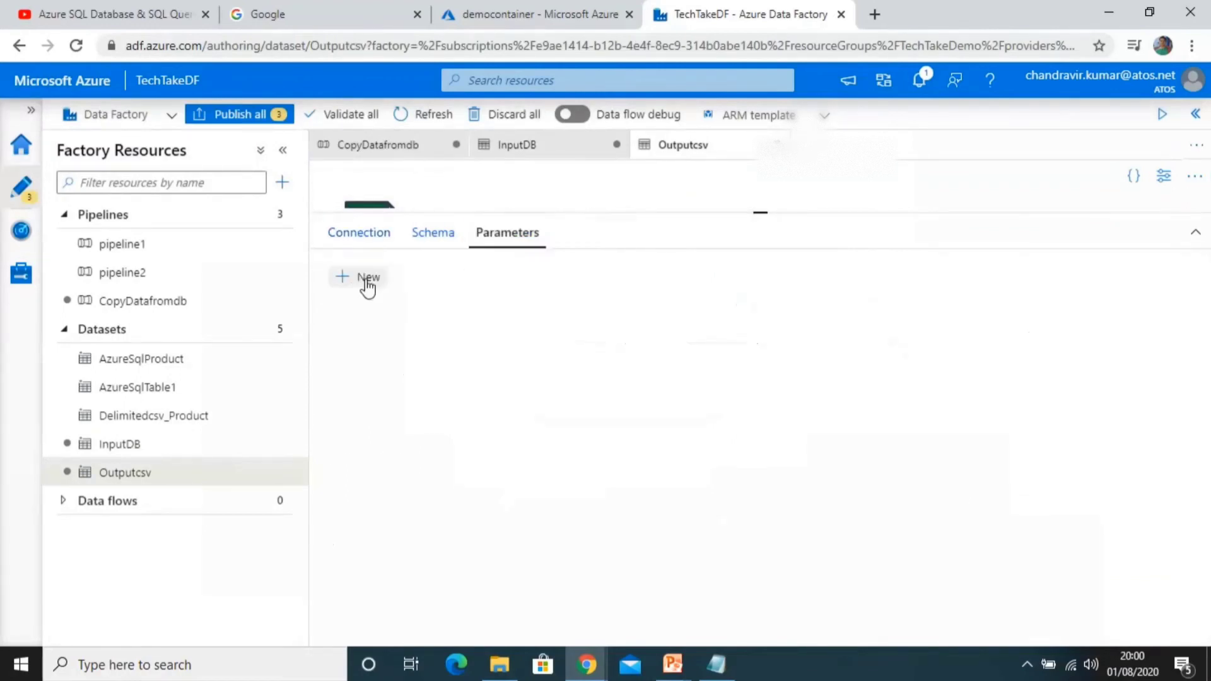
pyautogui.click(359, 279)
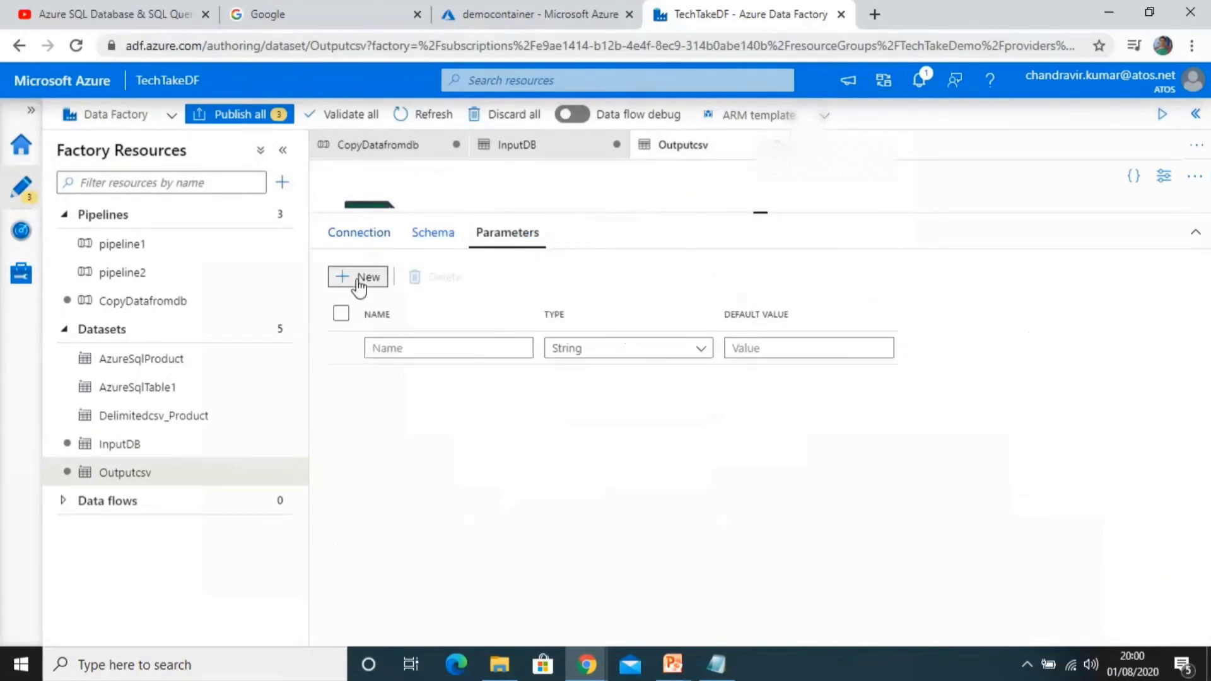
pyautogui.keyDown('shift'); pyautogui.click(459, 351); pyautogui.keyUp('shift')
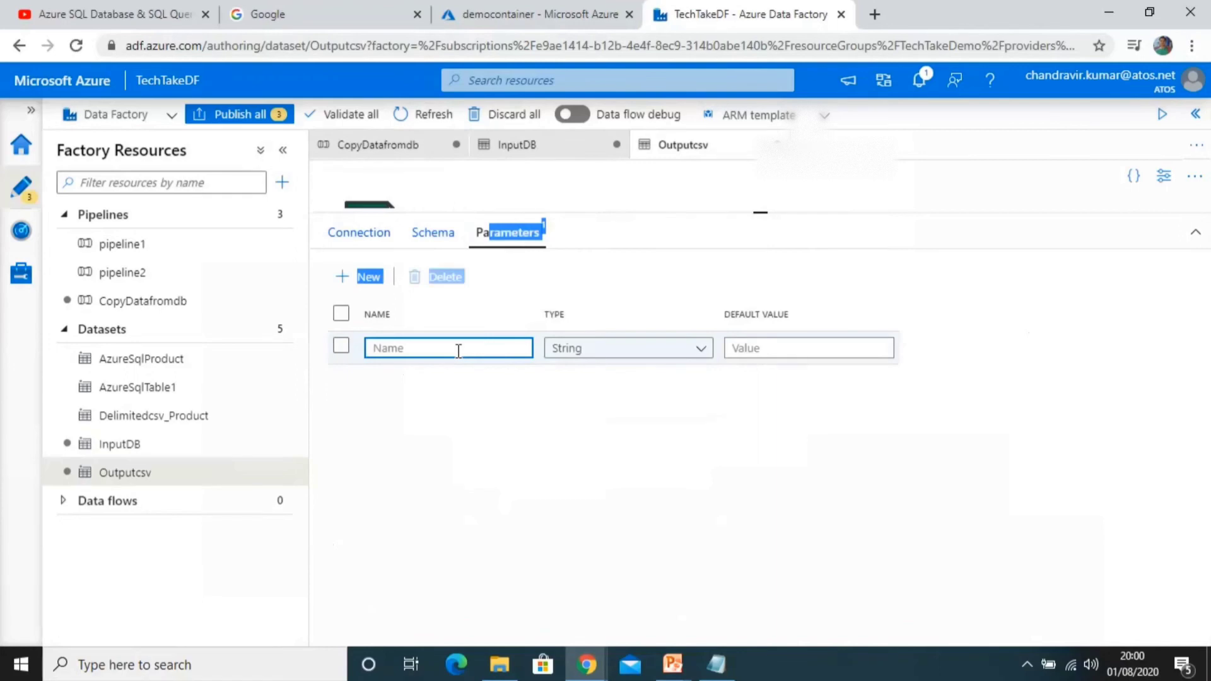
pyautogui.click(444, 344)
pyautogui.write('File')
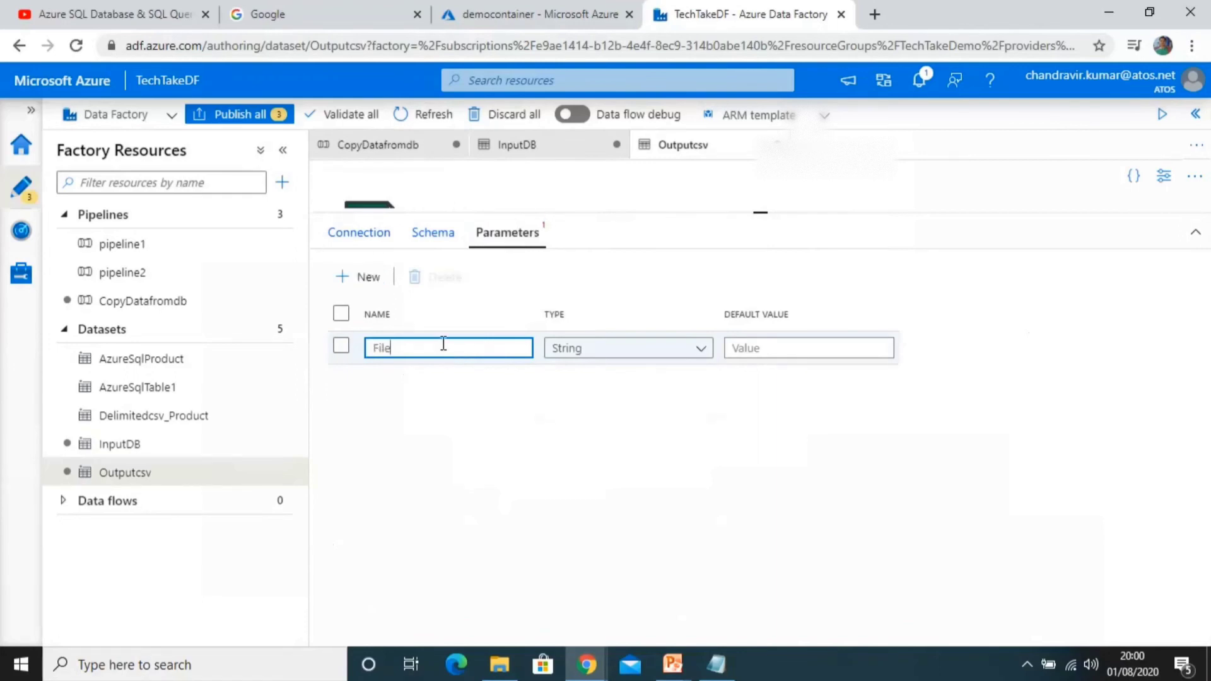
pyautogui.write('Name')
pyautogui.click(363, 245)
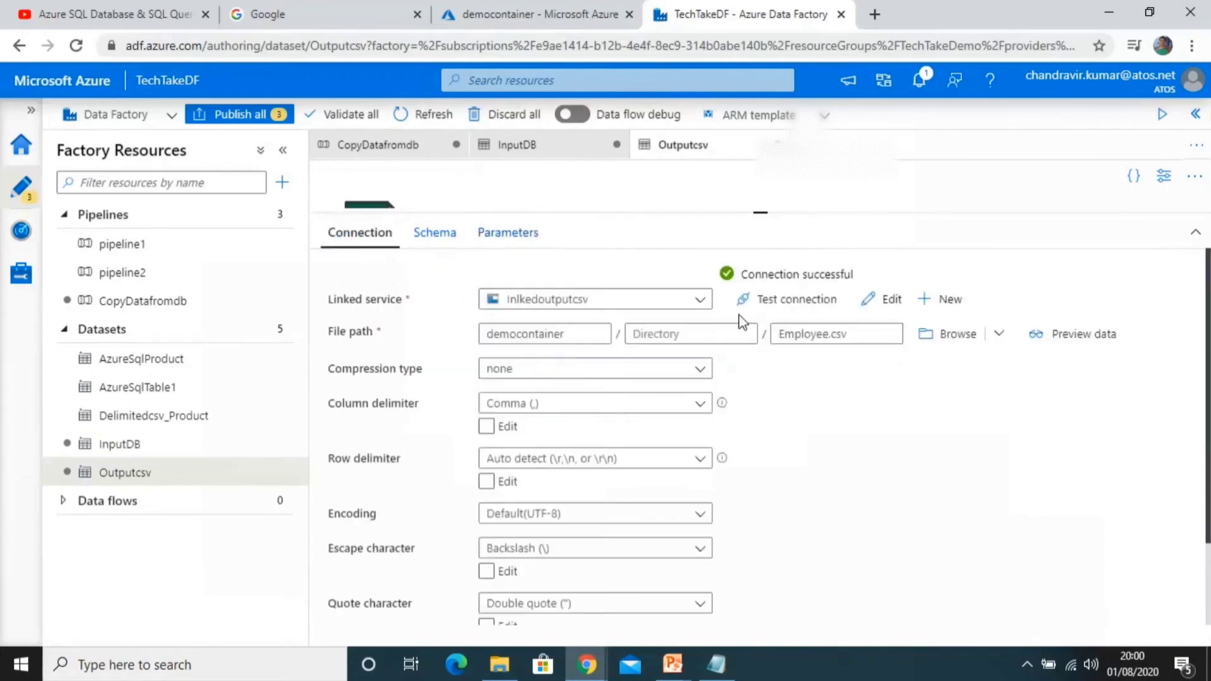
pyautogui.click(874, 334)
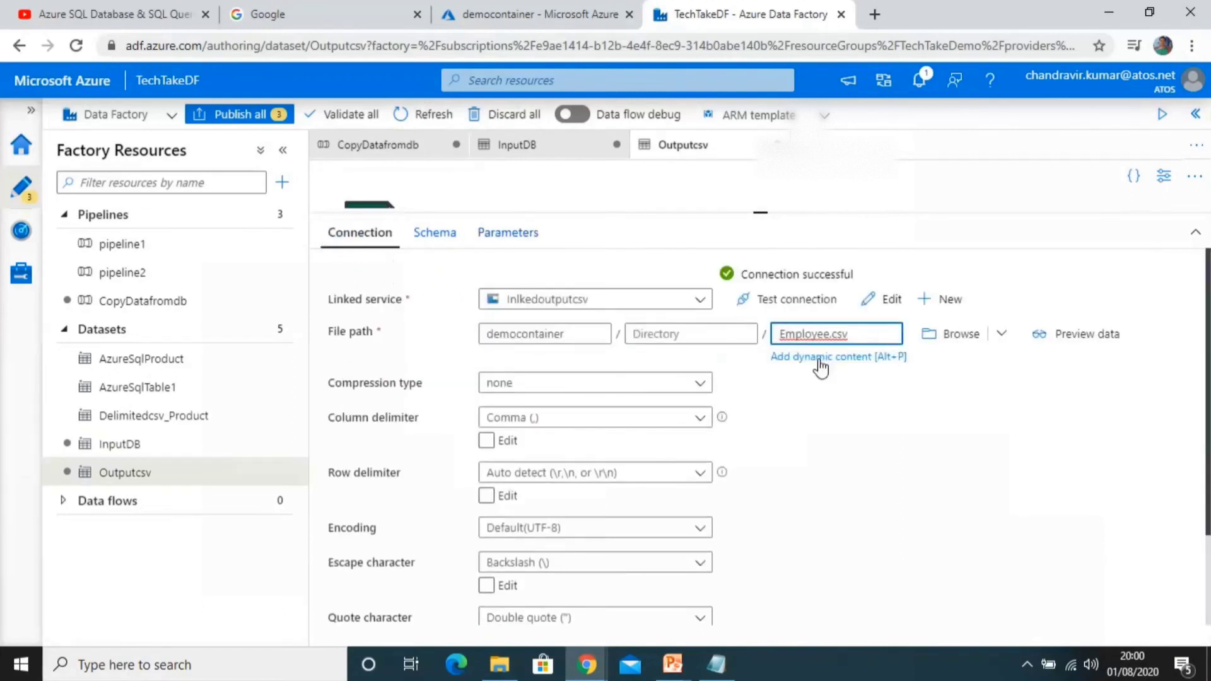
pyautogui.click(820, 357)
pyautogui.click(703, 558)
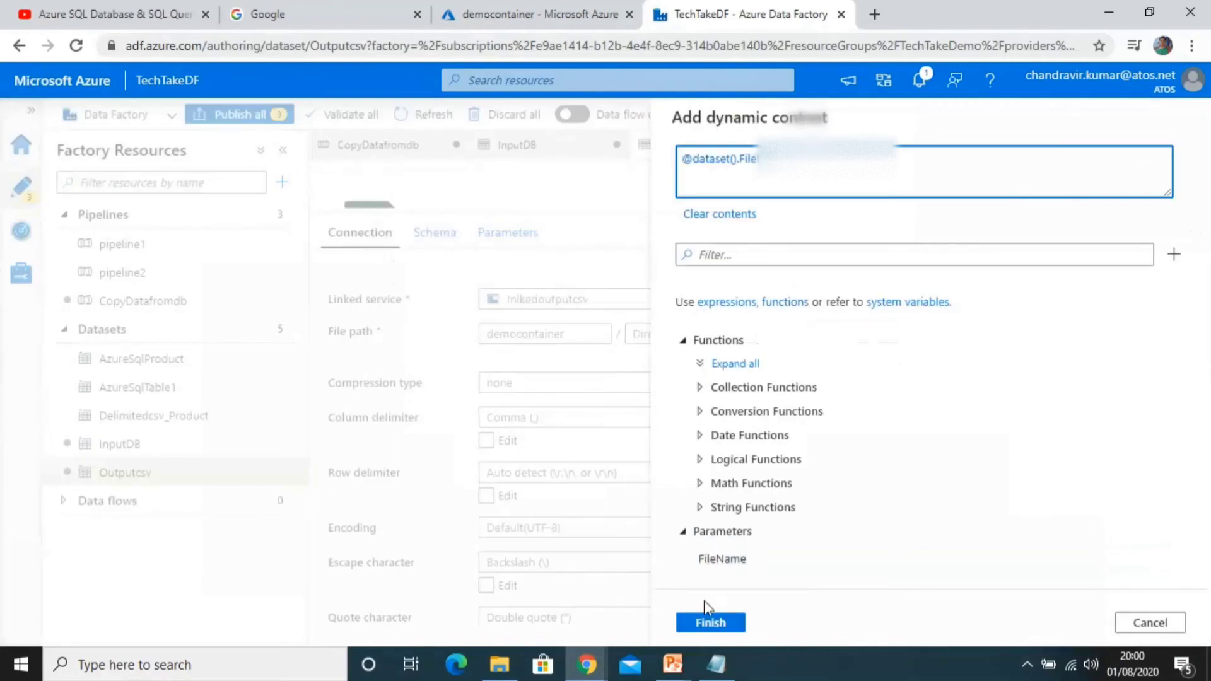
pyautogui.click(708, 622)
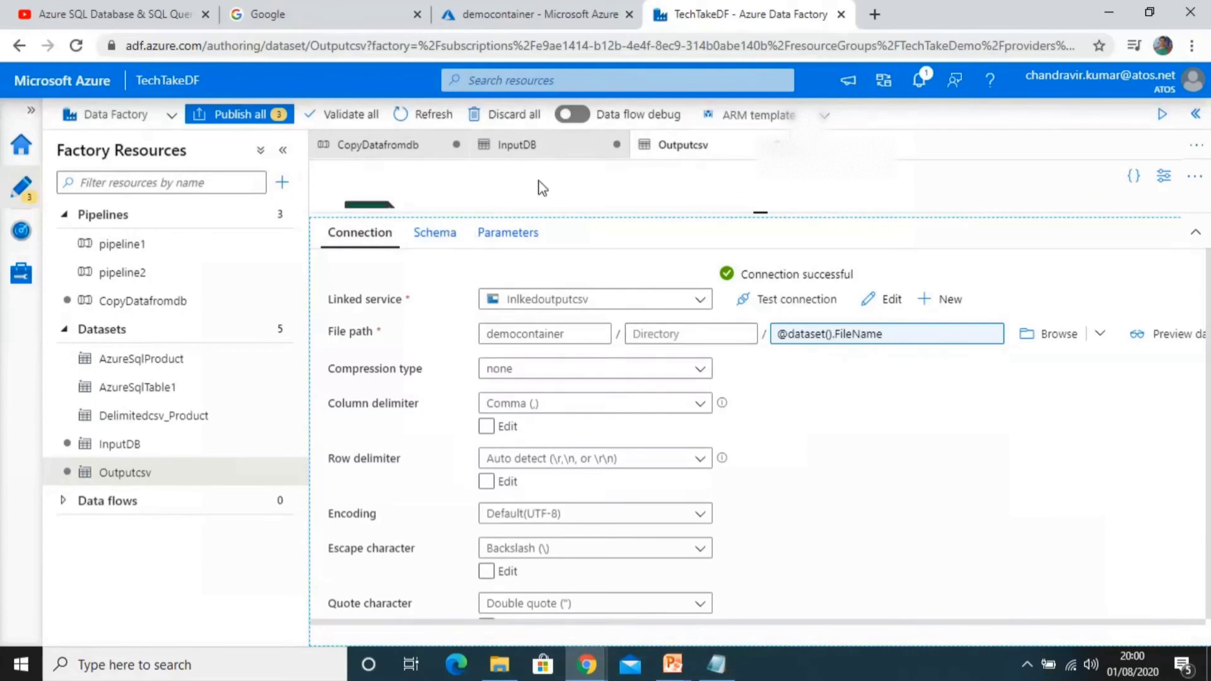
# Step: Validate the CopyDatafromdb pipeline and close the validation output
pyautogui.click(390, 151)
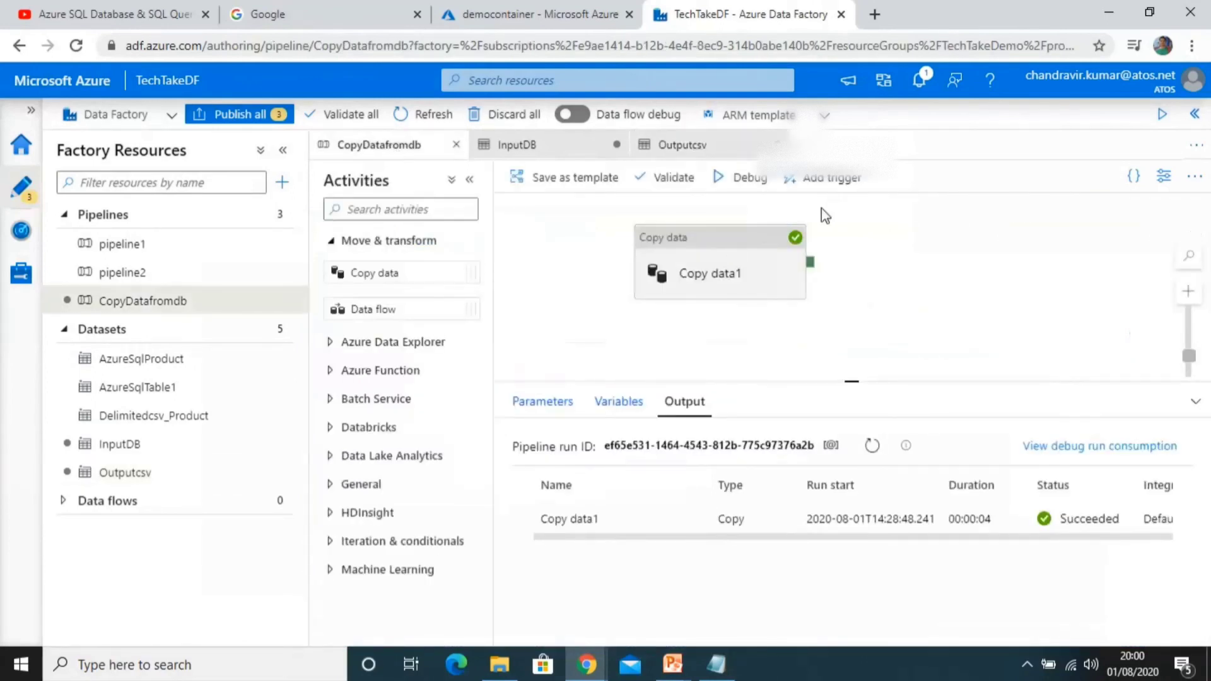
pyautogui.click(741, 186)
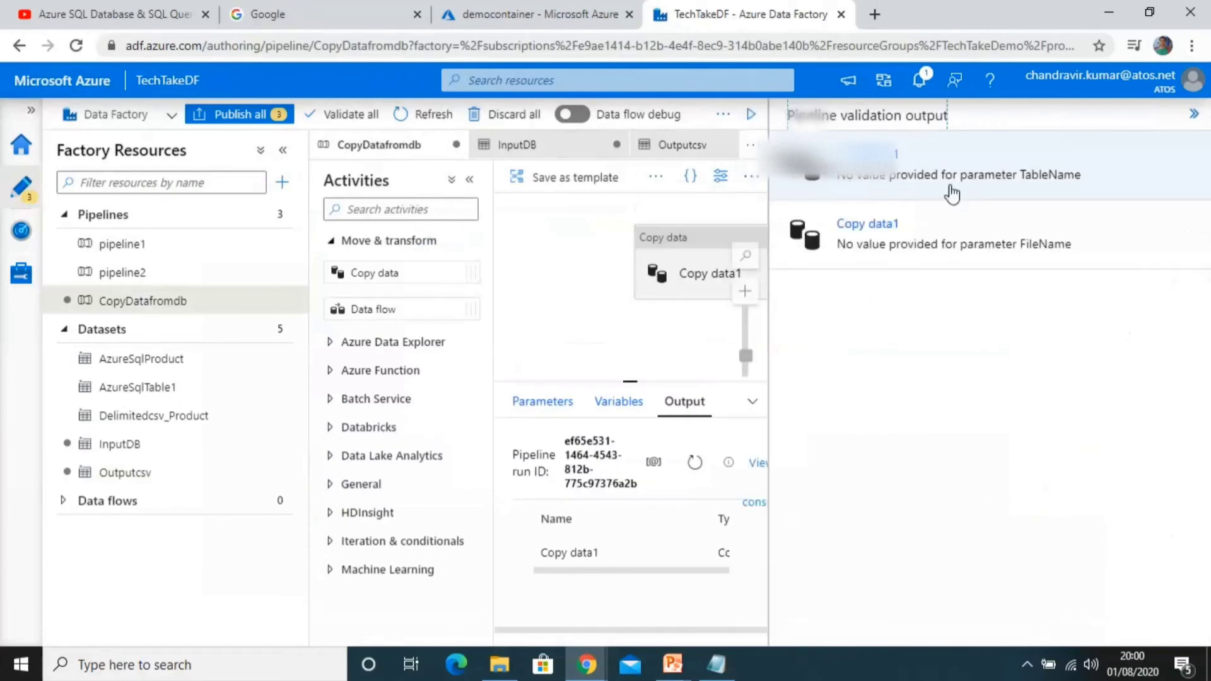
pyautogui.click(1193, 117)
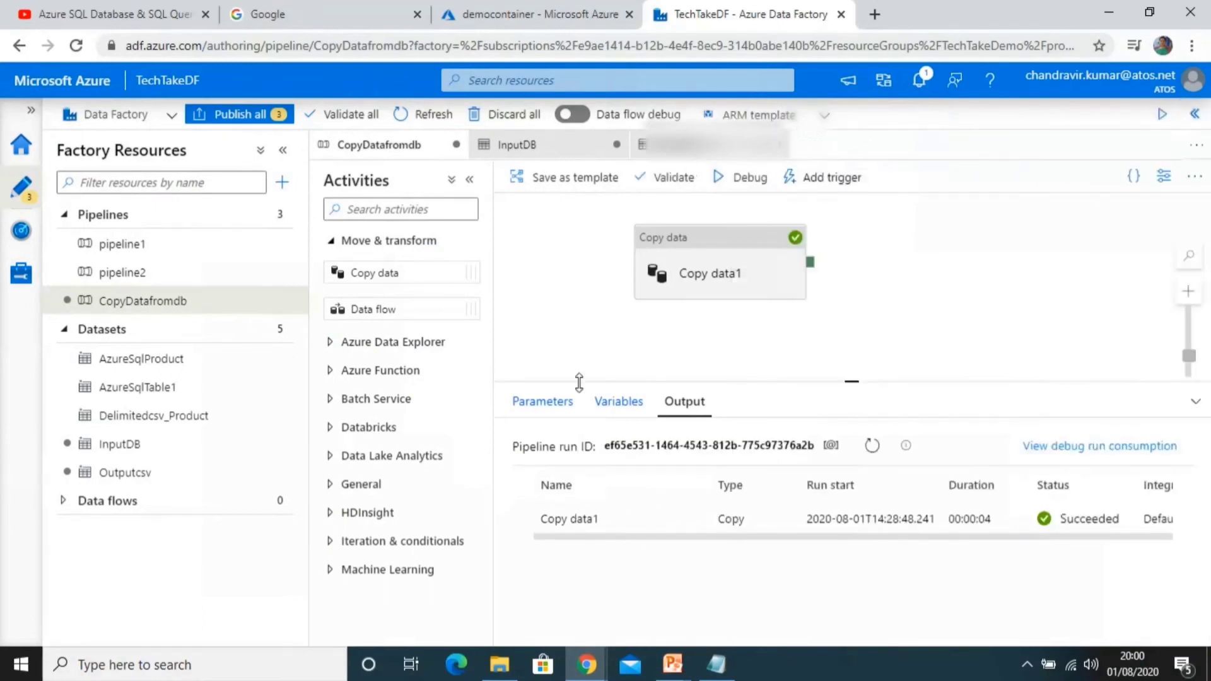
# Step: Set the copy activity's source TableName parameter value to EmployeeDetails
pyautogui.click(543, 404)
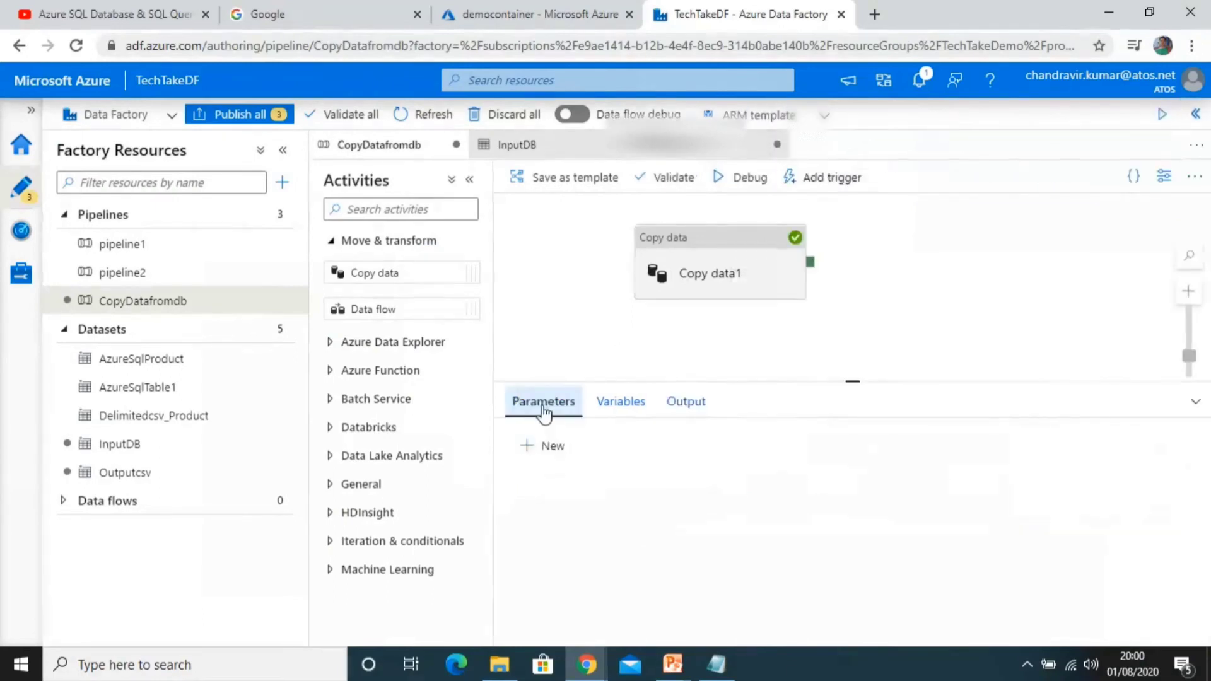
pyautogui.click(670, 267)
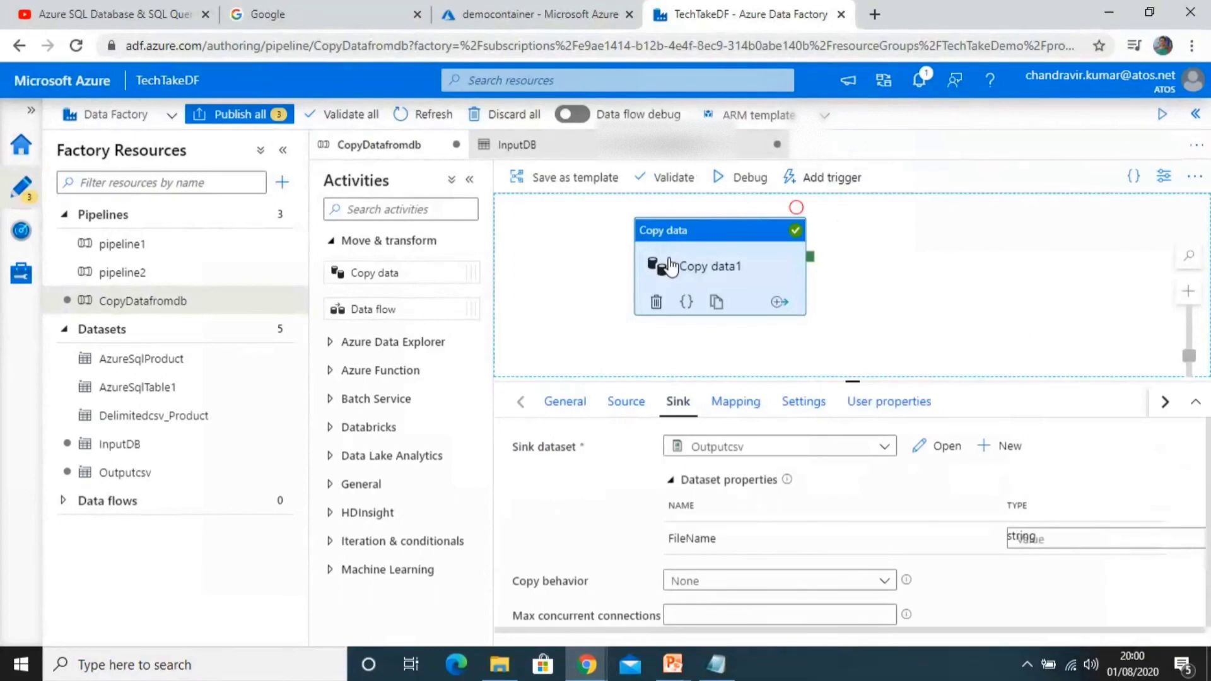
pyautogui.click(630, 410)
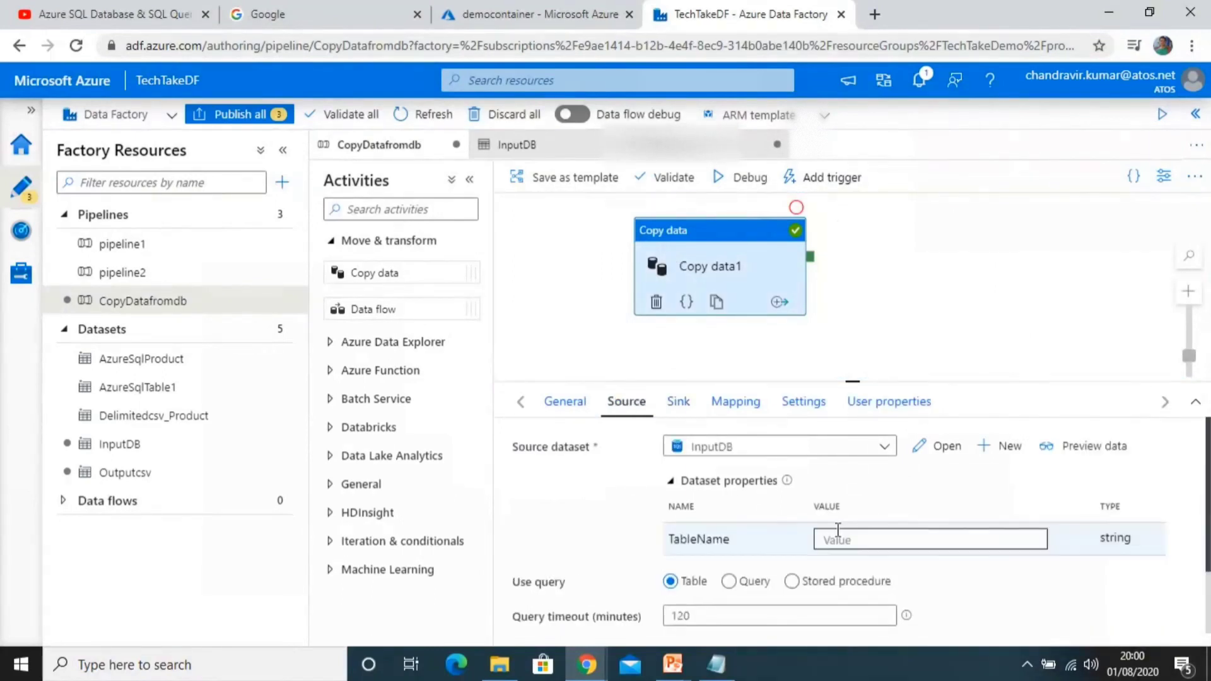
pyautogui.click(837, 539)
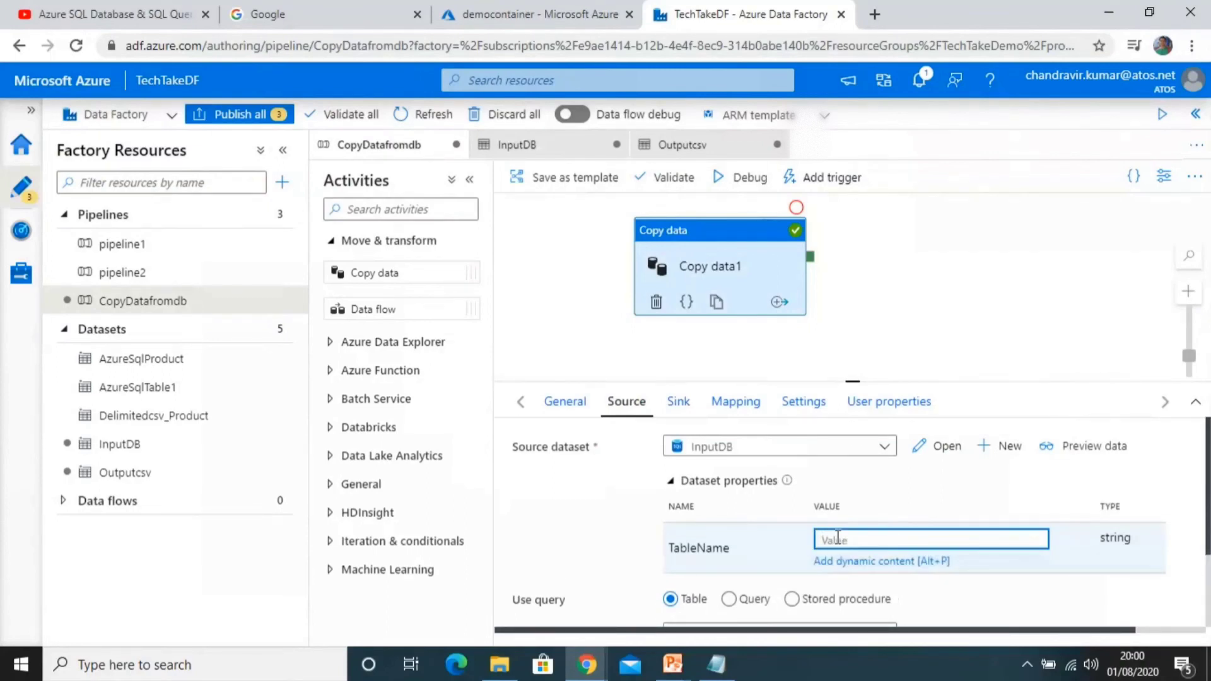
pyautogui.write('Employee')
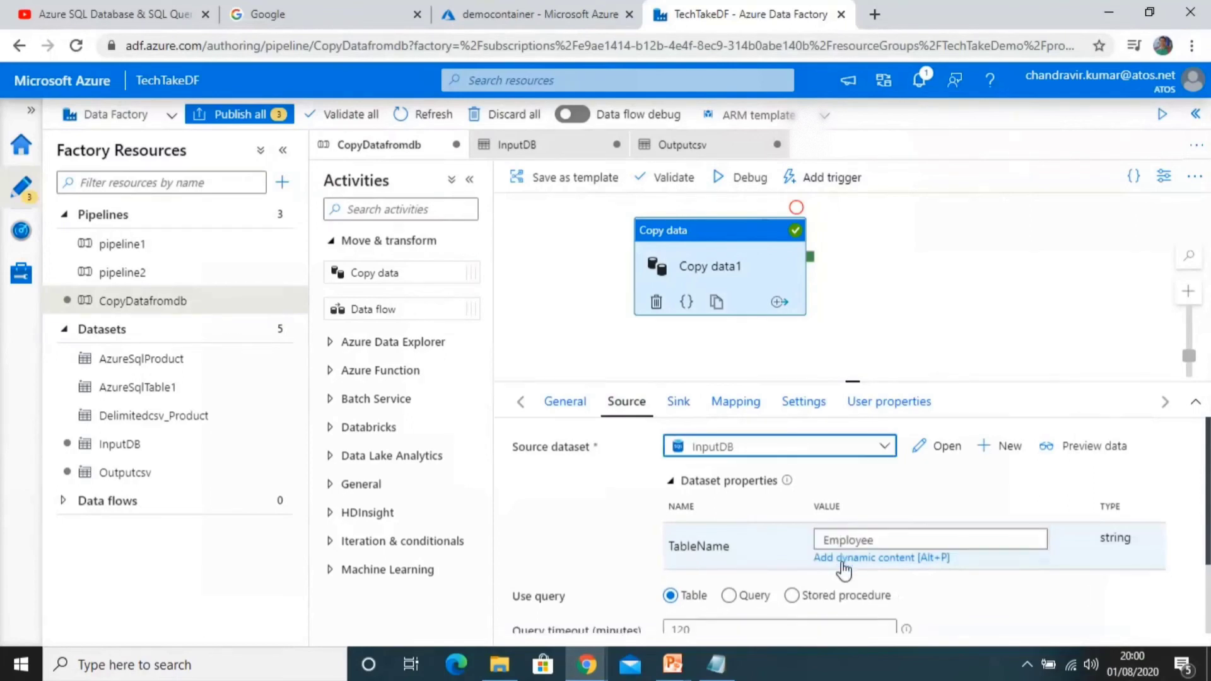
pyautogui.click(844, 559)
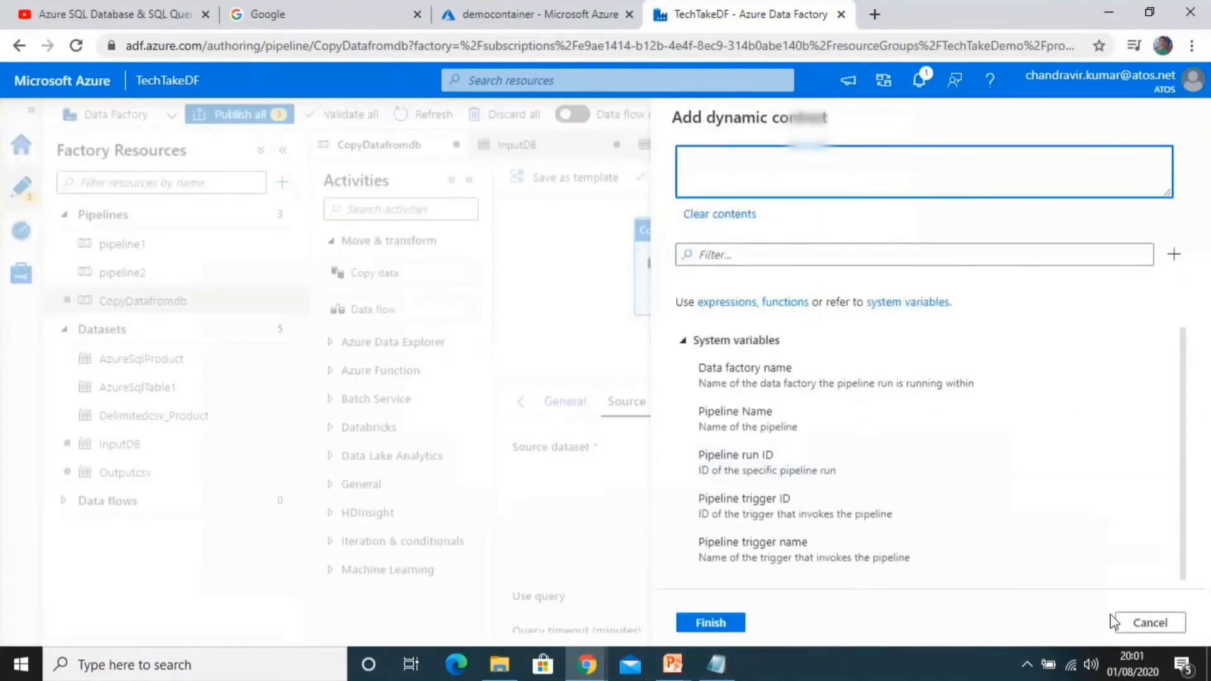
pyautogui.click(1140, 625)
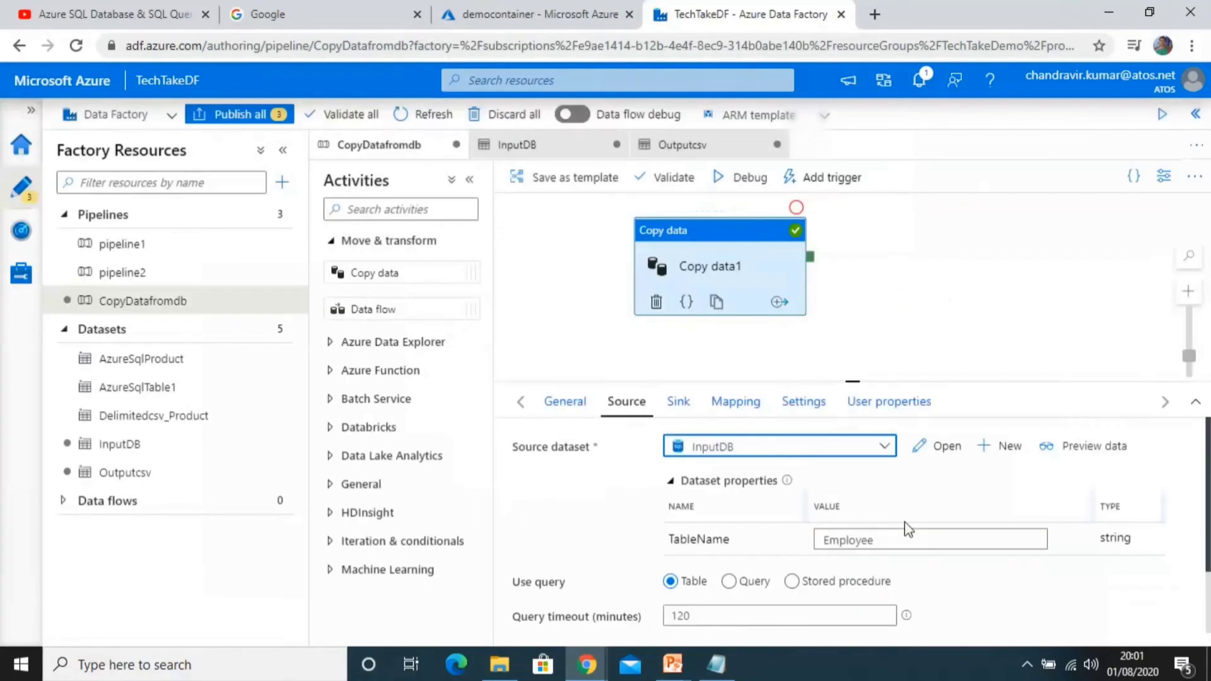
pyautogui.click(878, 539)
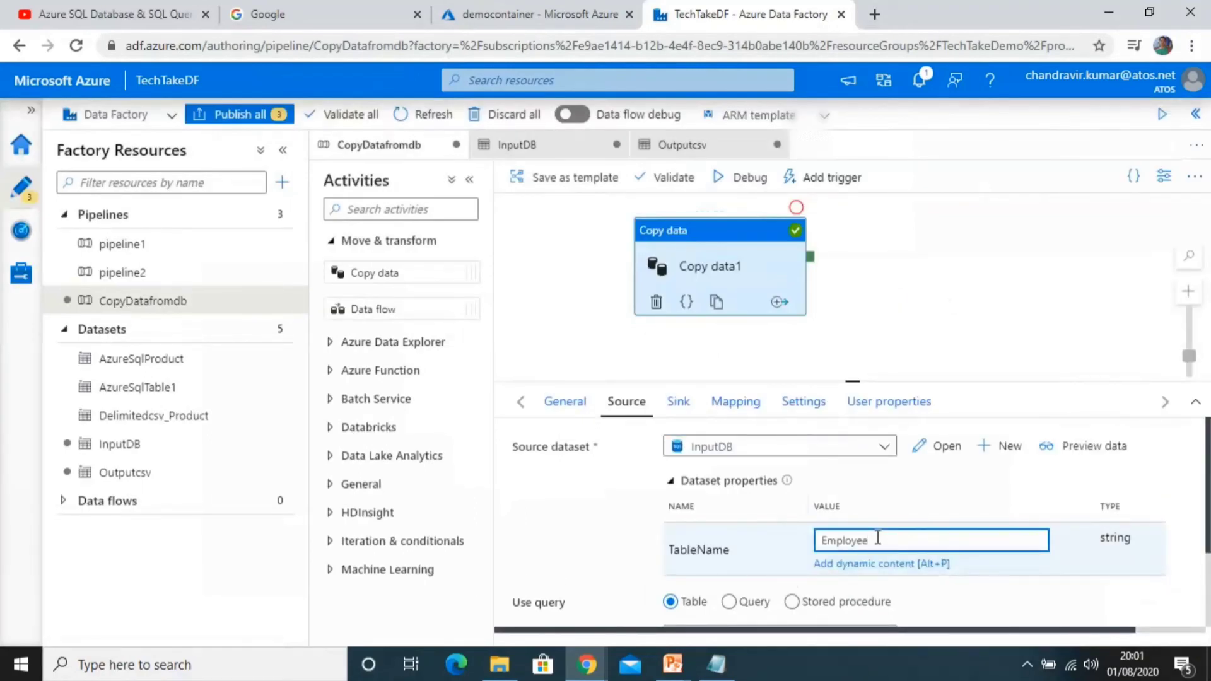
pyautogui.write('Details')
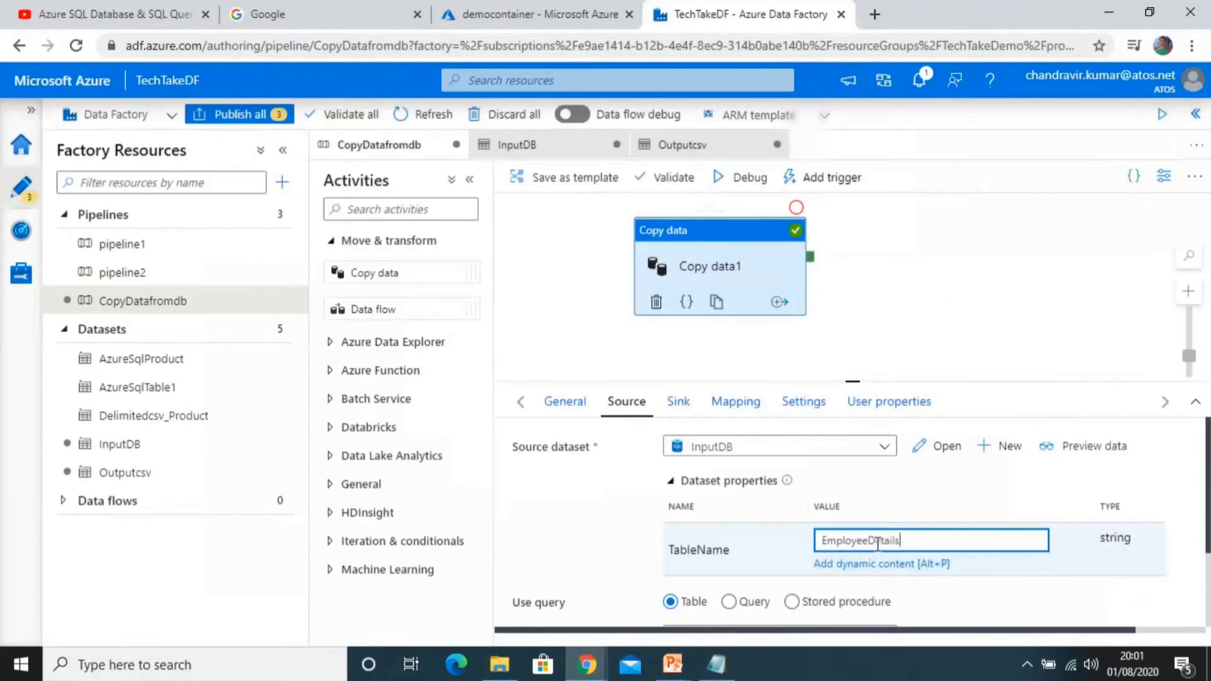
# Step: Set the copy activity's sink FileName parameter value to EmployeeDetails.csv
pyautogui.click(685, 410)
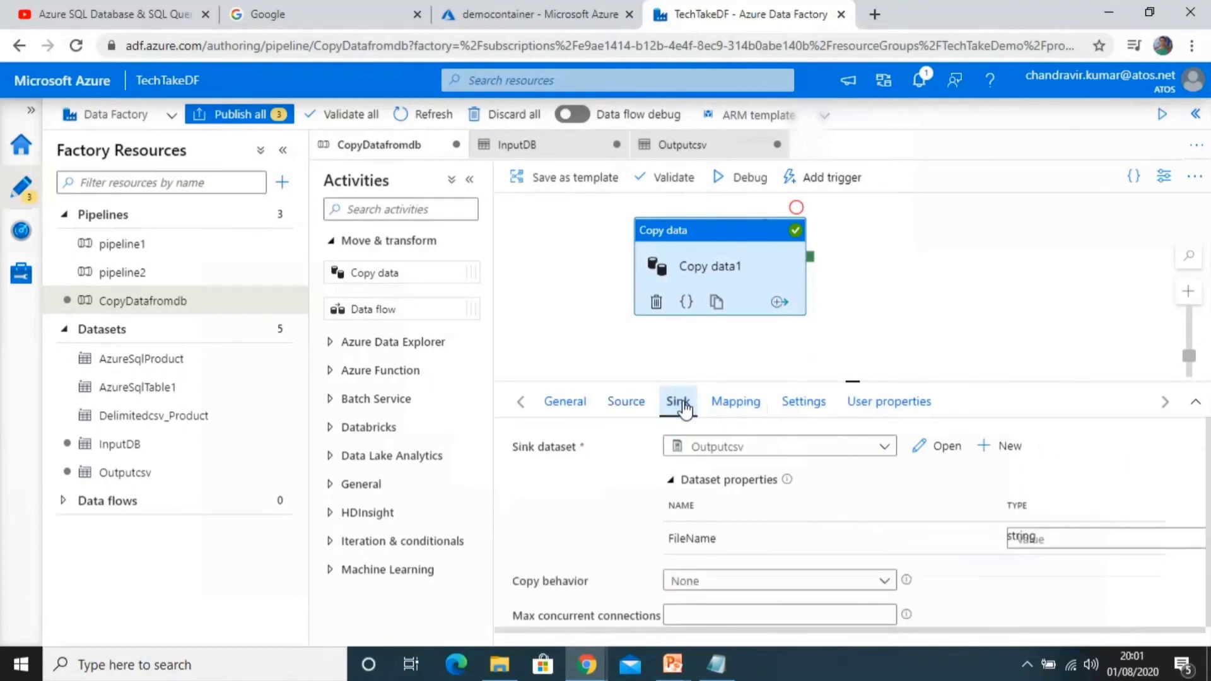
pyautogui.click(607, 309)
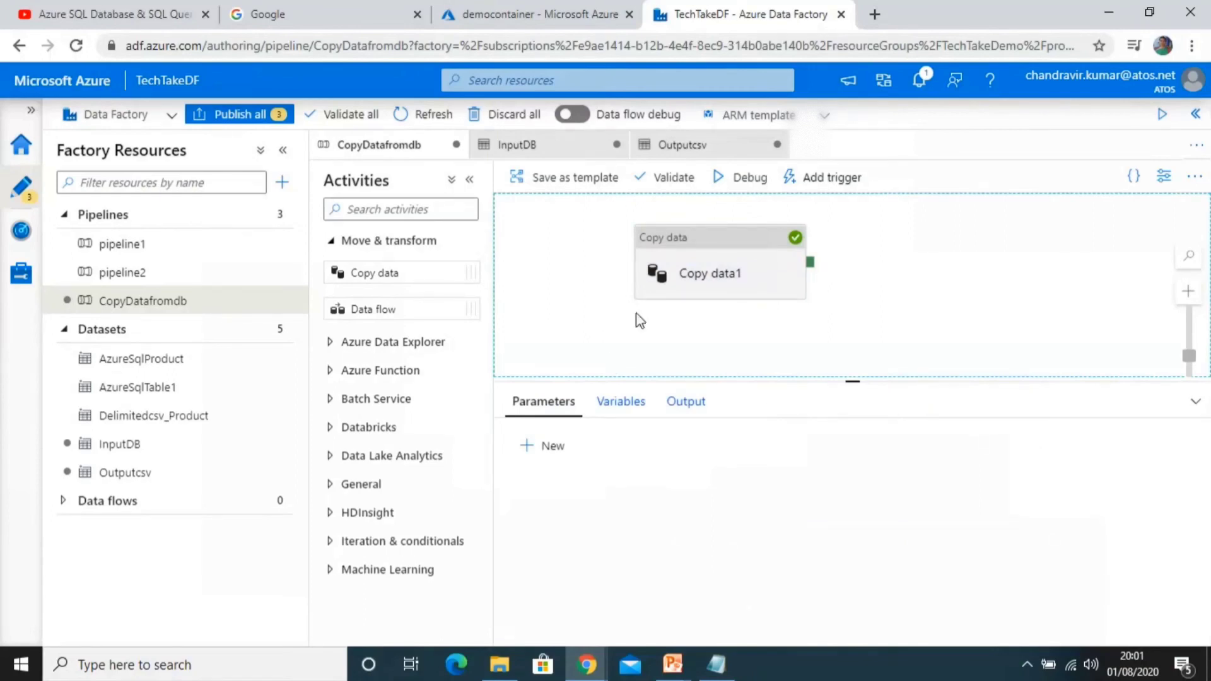
pyautogui.click(667, 294)
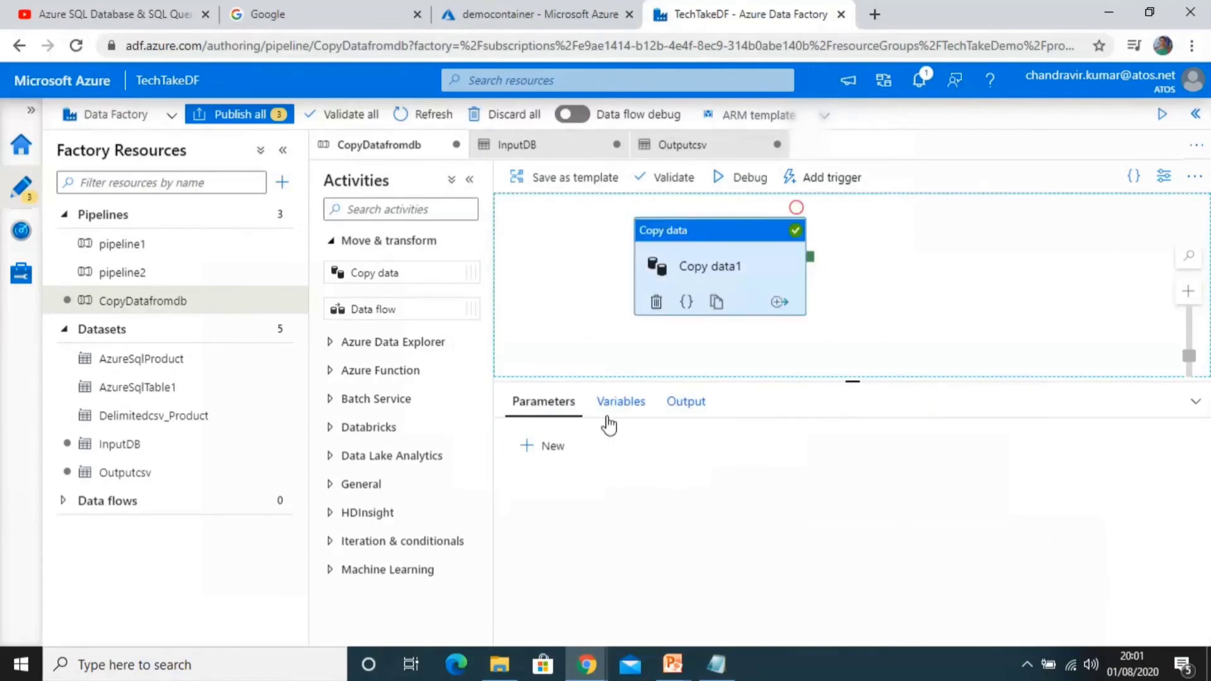
pyautogui.click(678, 403)
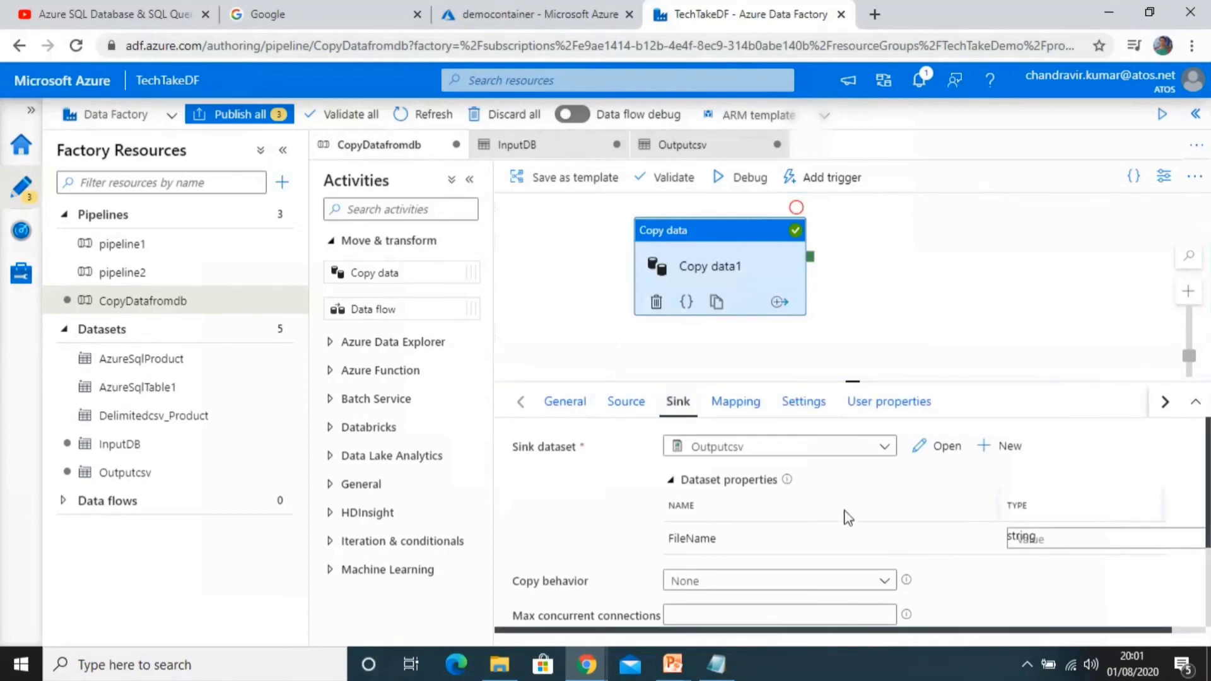
pyautogui.click(1047, 539)
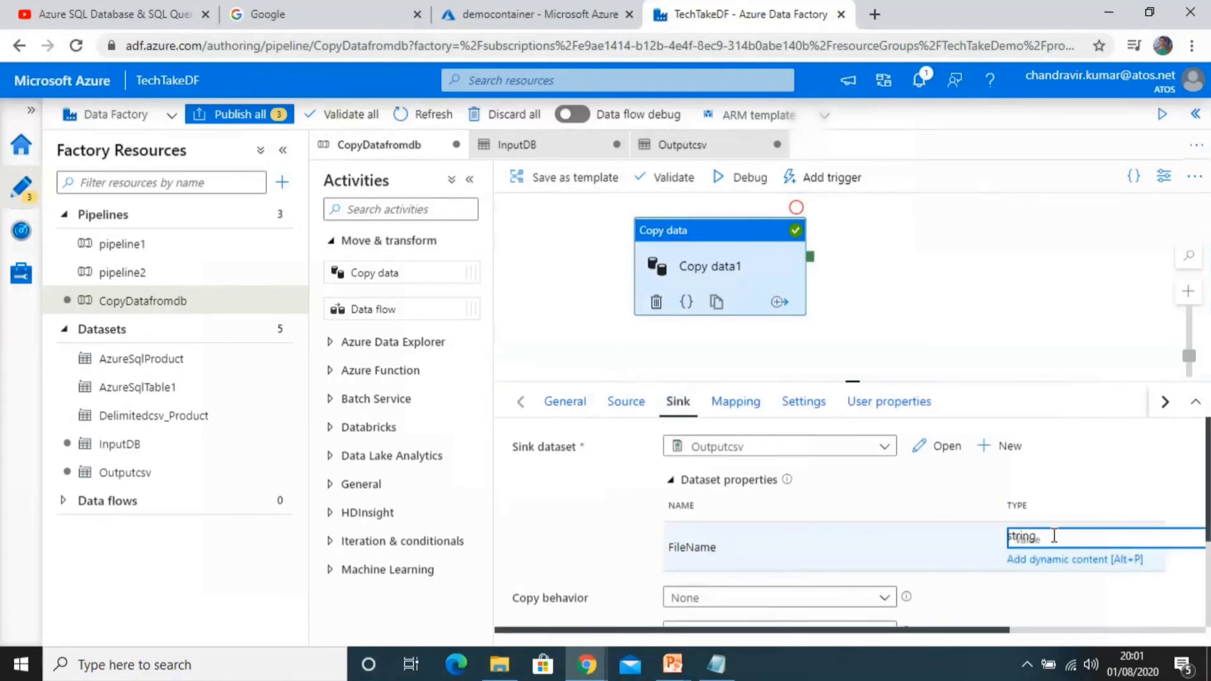
pyautogui.write('Employee')
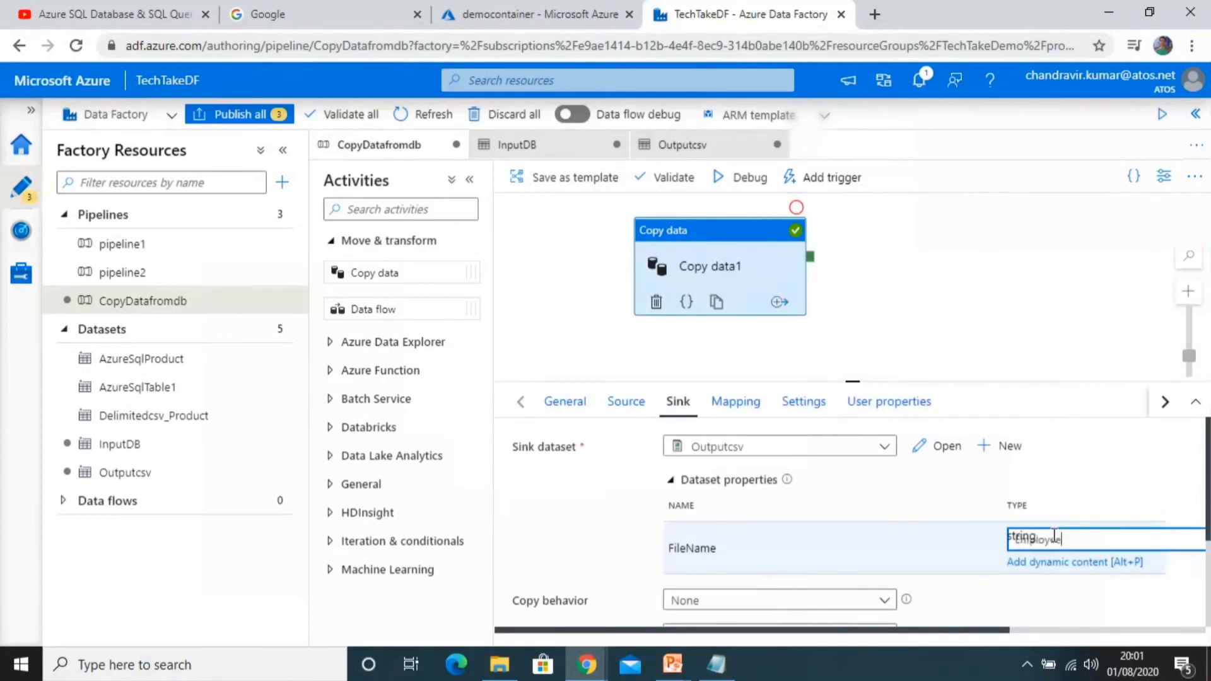
pyautogui.write('Details.csv')
pyautogui.click(589, 319)
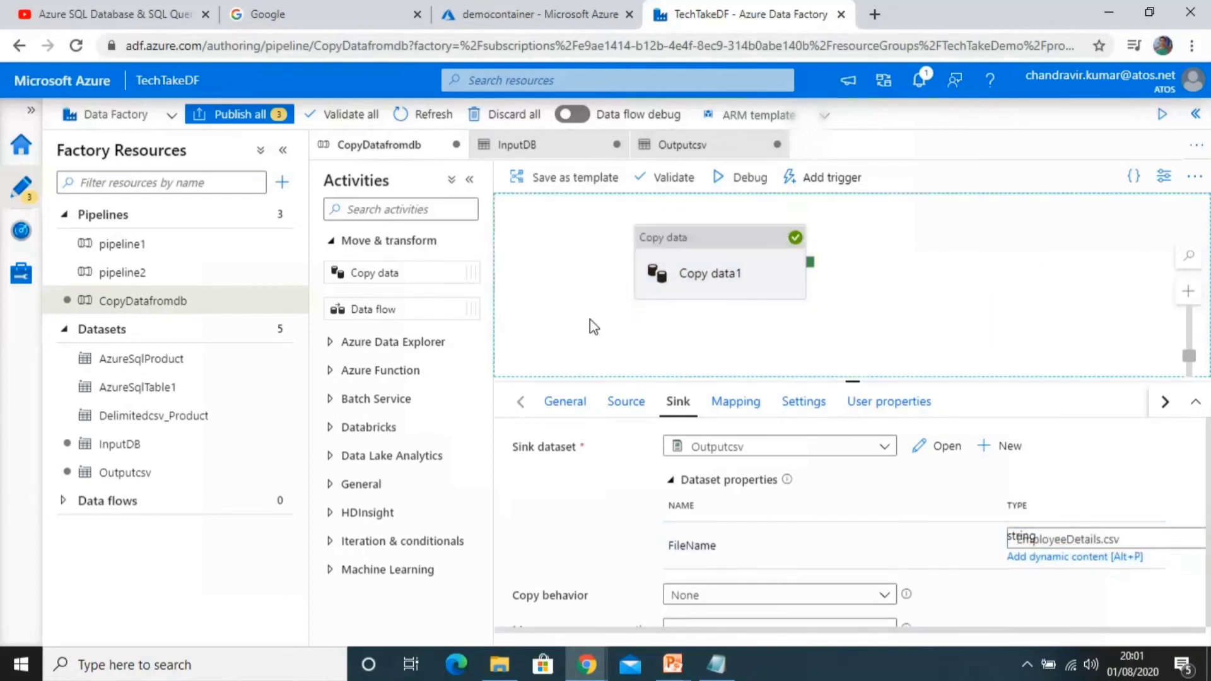
# Step: Debug the CopyDatafromdb pipeline and refresh the democontainer blob list in the storage portal to check the output
pyautogui.click(718, 287)
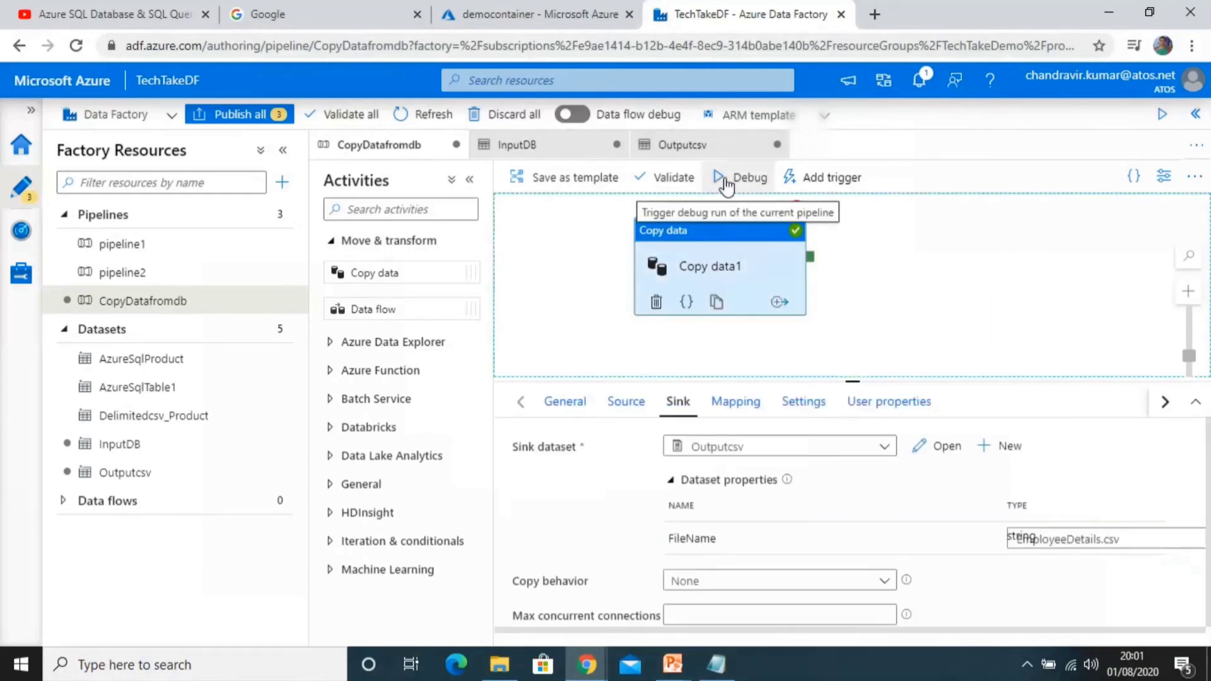
pyautogui.click(727, 183)
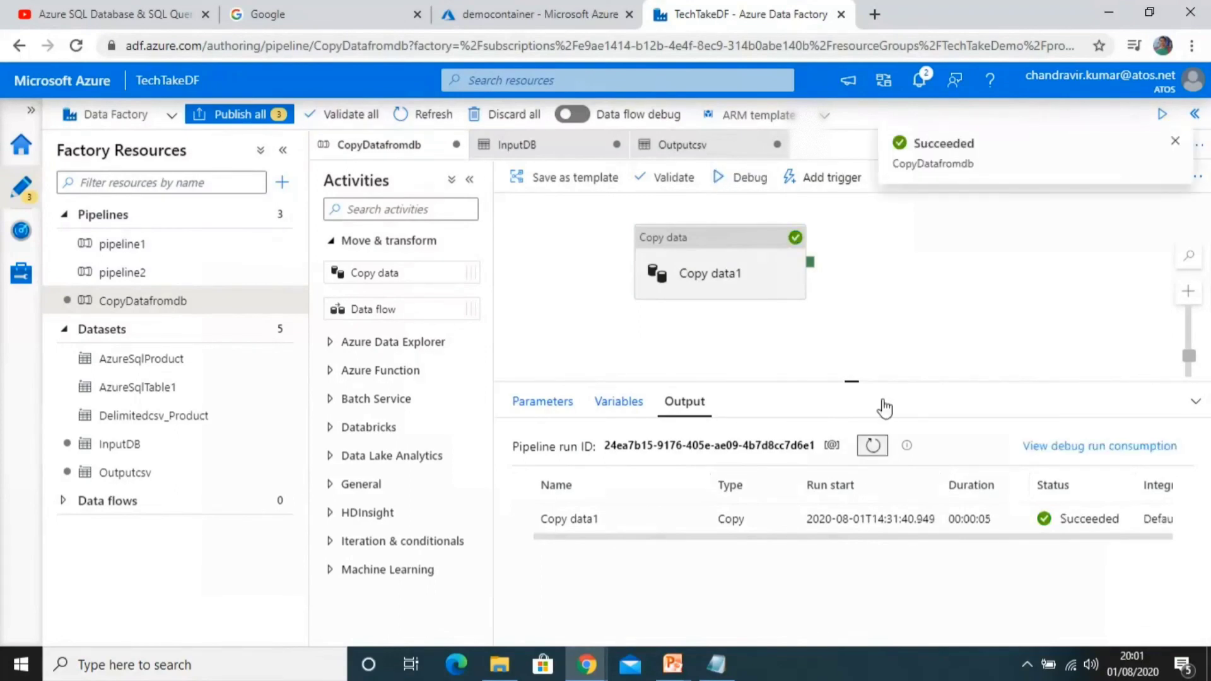
pyautogui.click(530, 14)
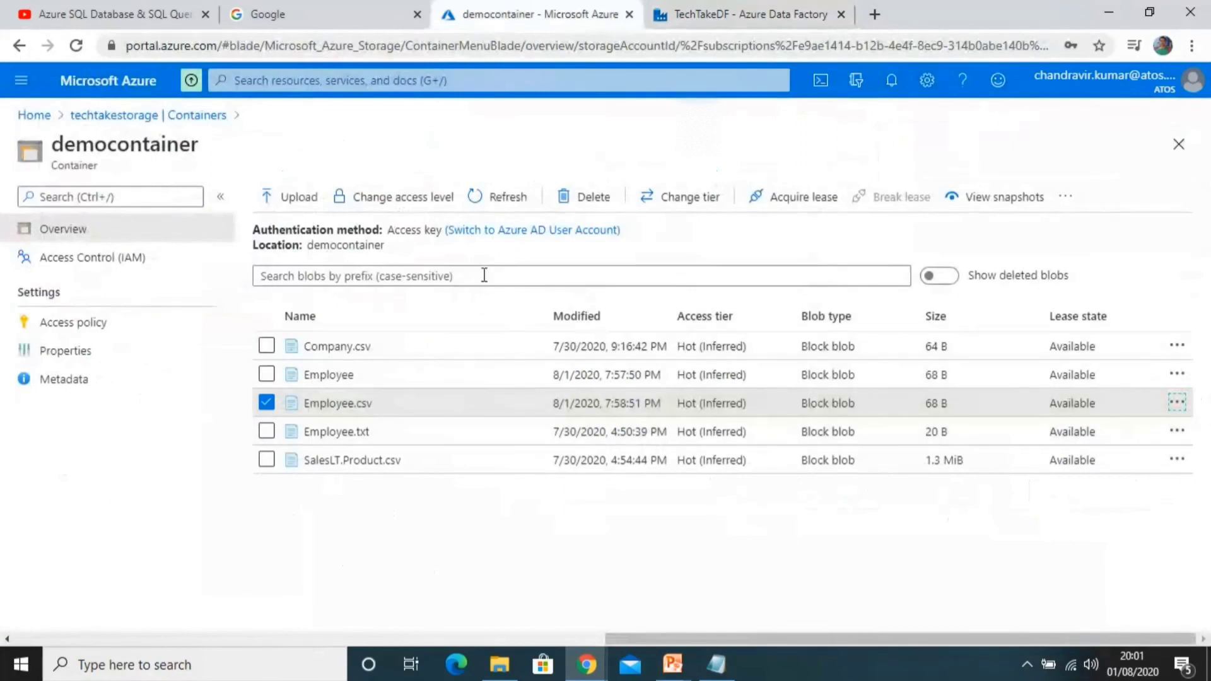
pyautogui.click(480, 201)
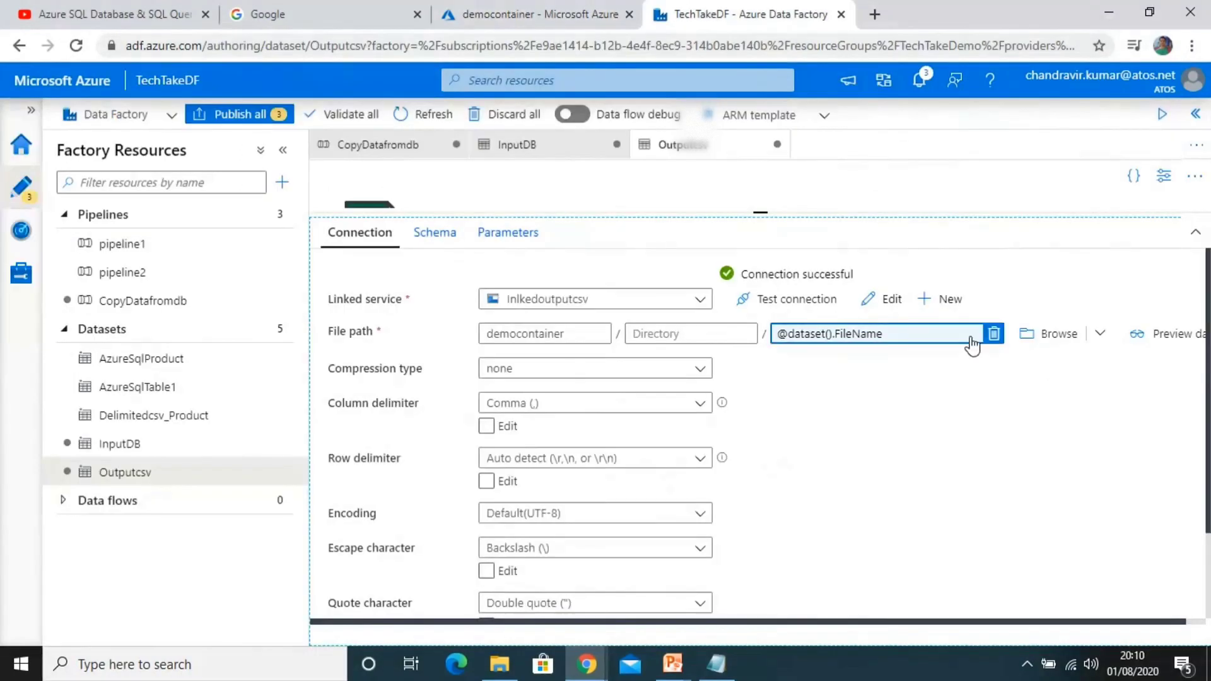
pyautogui.click(951, 334)
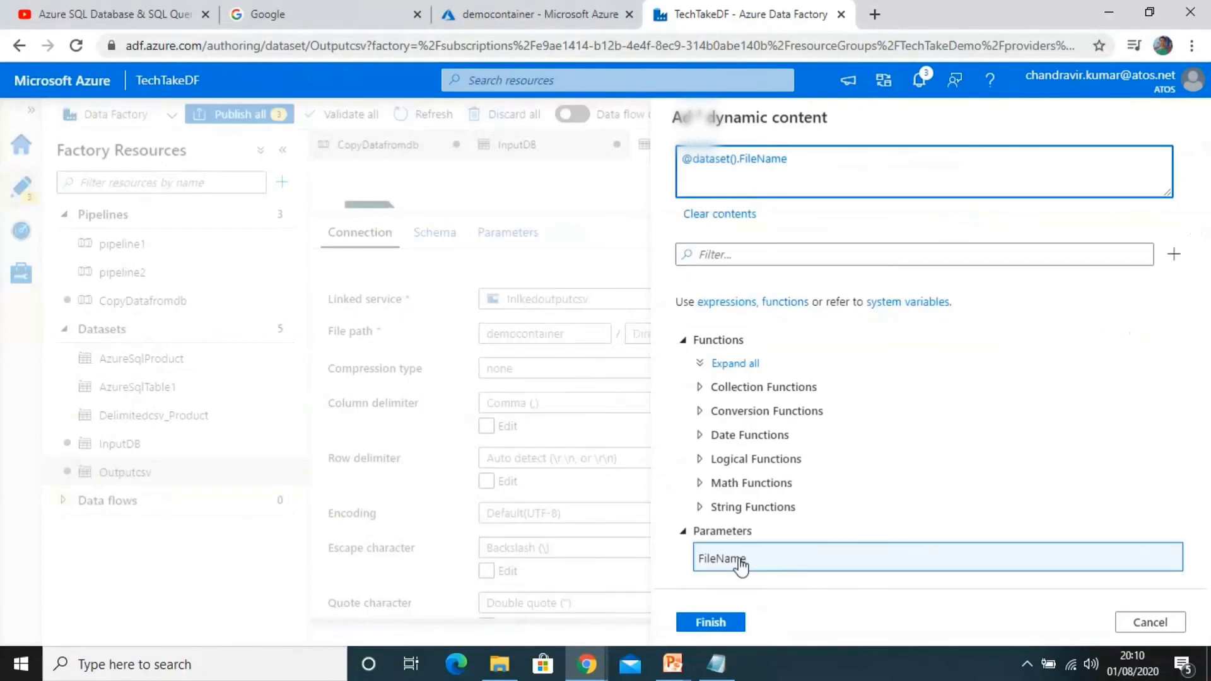
pyautogui.tripleClick(798, 183)
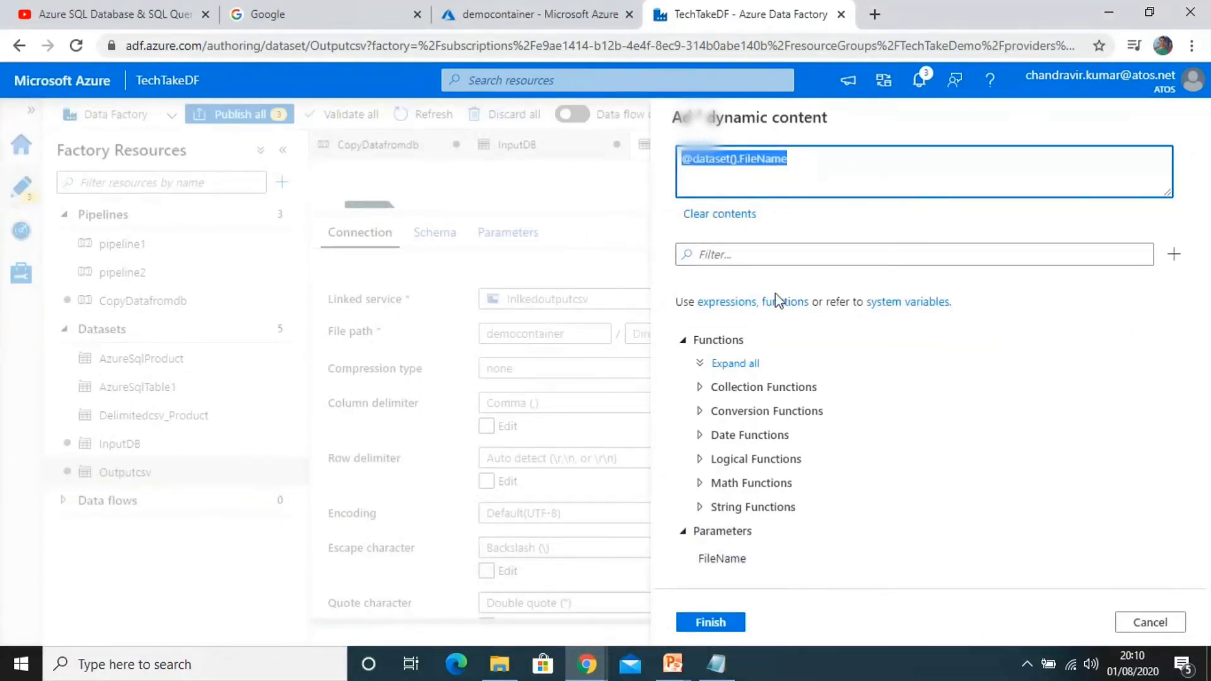
pyautogui.write('@')
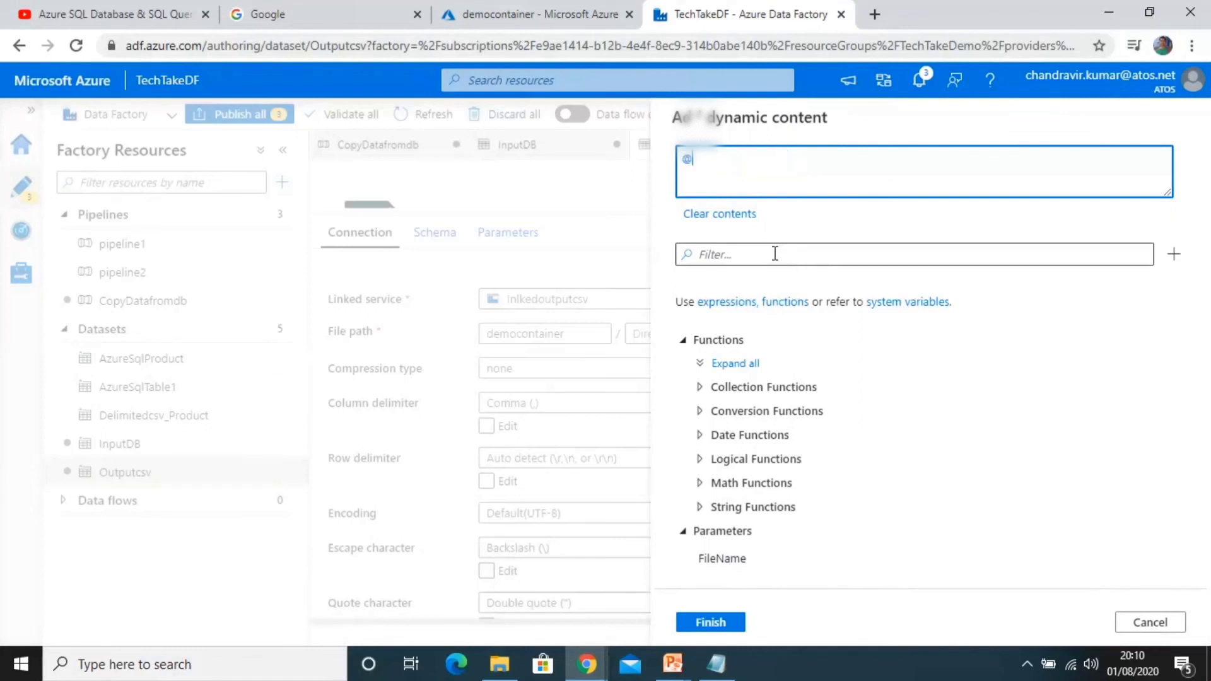
pyautogui.write('d')
pyautogui.write('oncat')
pyautogui.write('()')
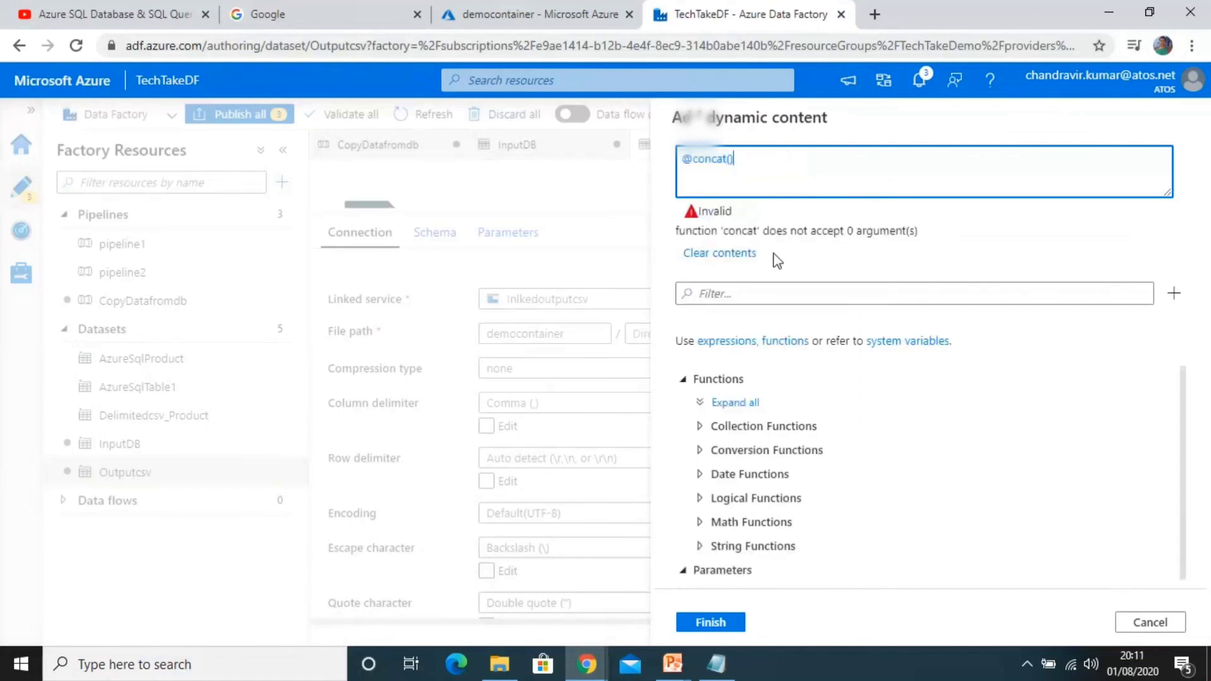
pyautogui.click(700, 547)
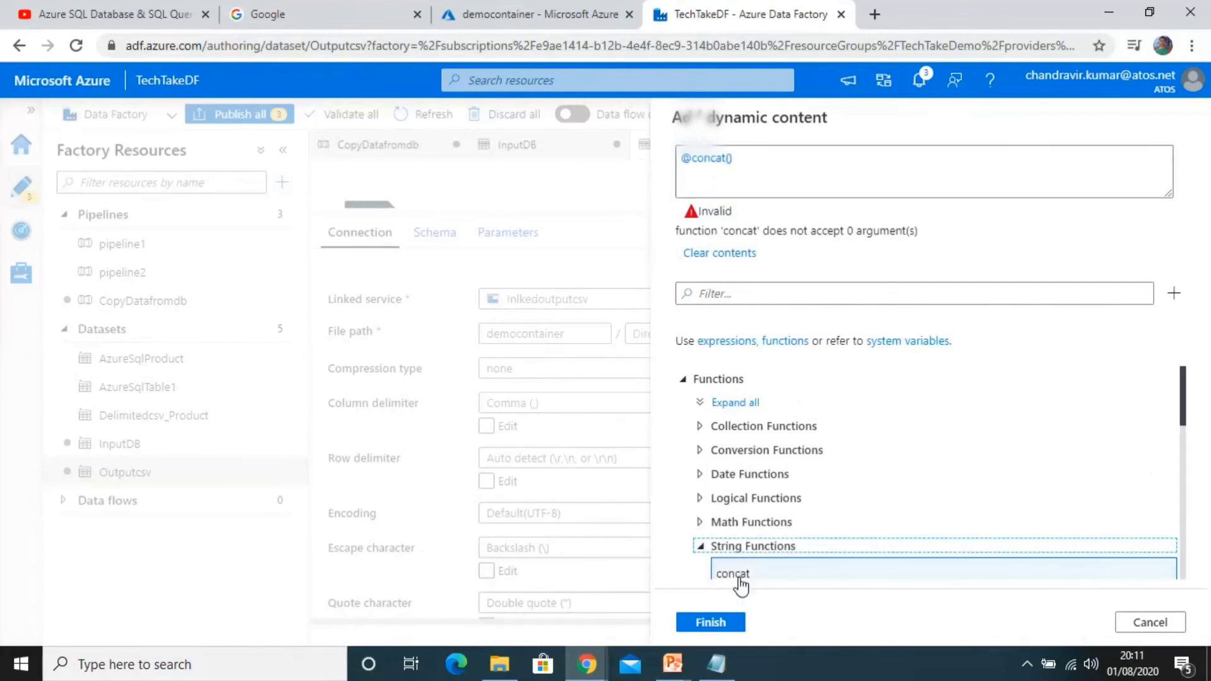
pyautogui.click(702, 548)
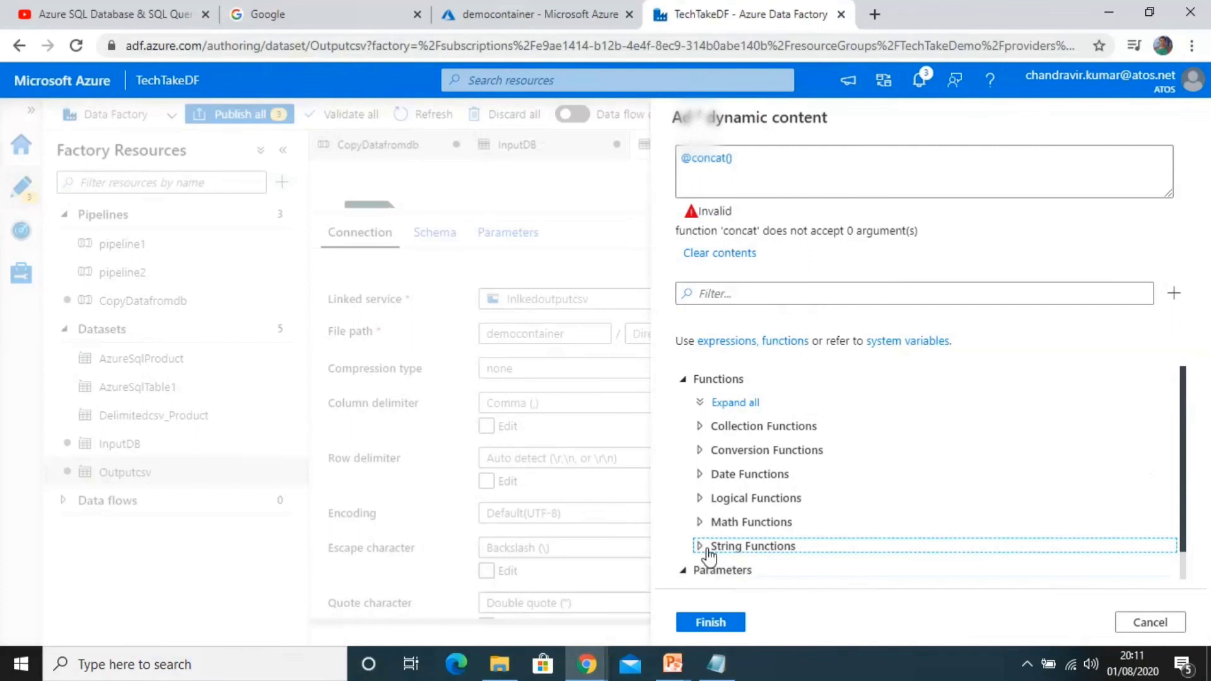
pyautogui.click(698, 475)
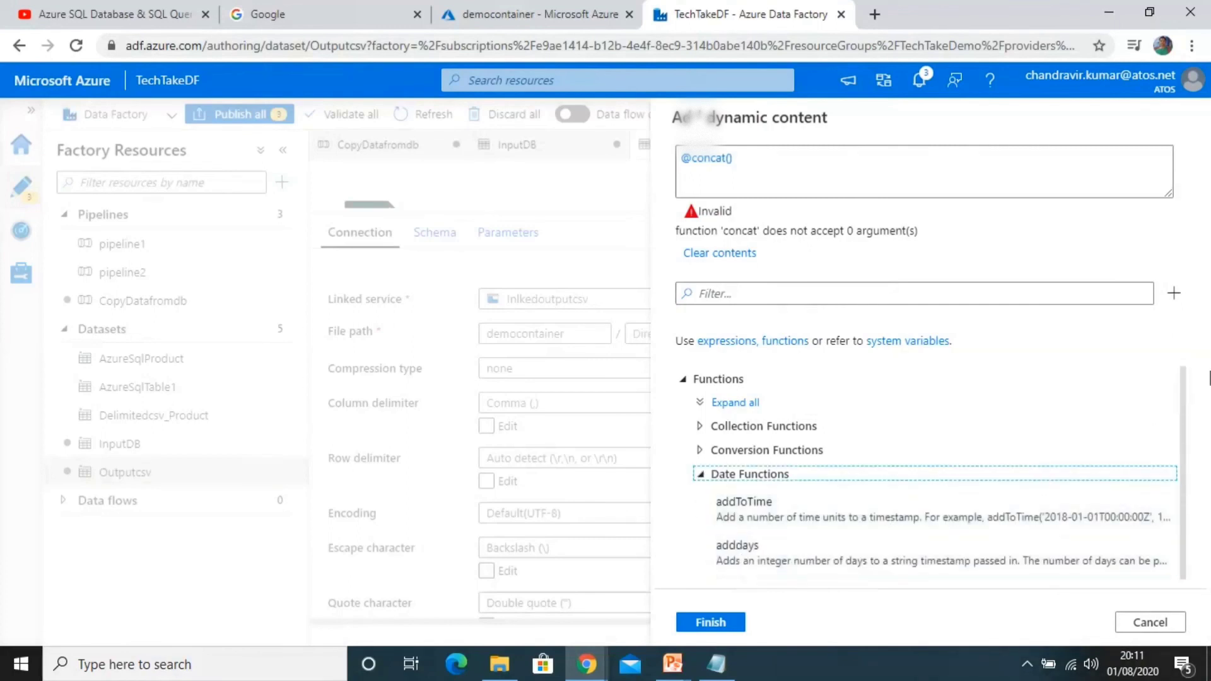
pyautogui.moveTo(1209, 378); pyautogui.dragTo(1202, 554)
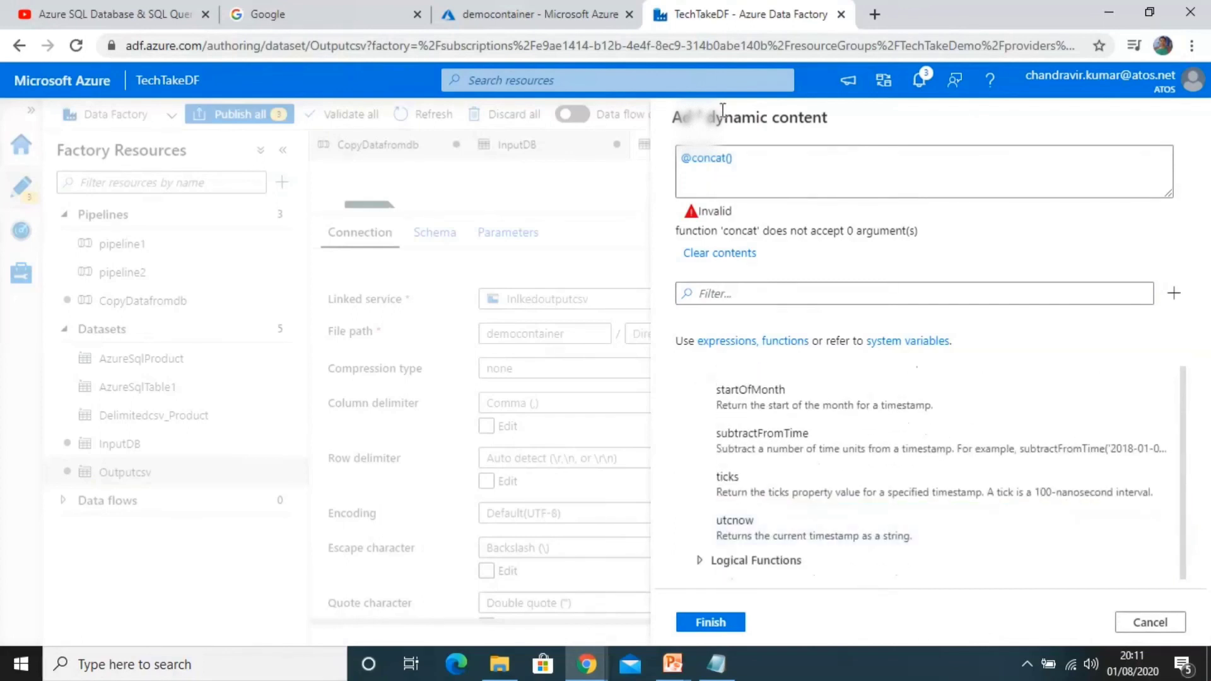
pyautogui.click(730, 158)
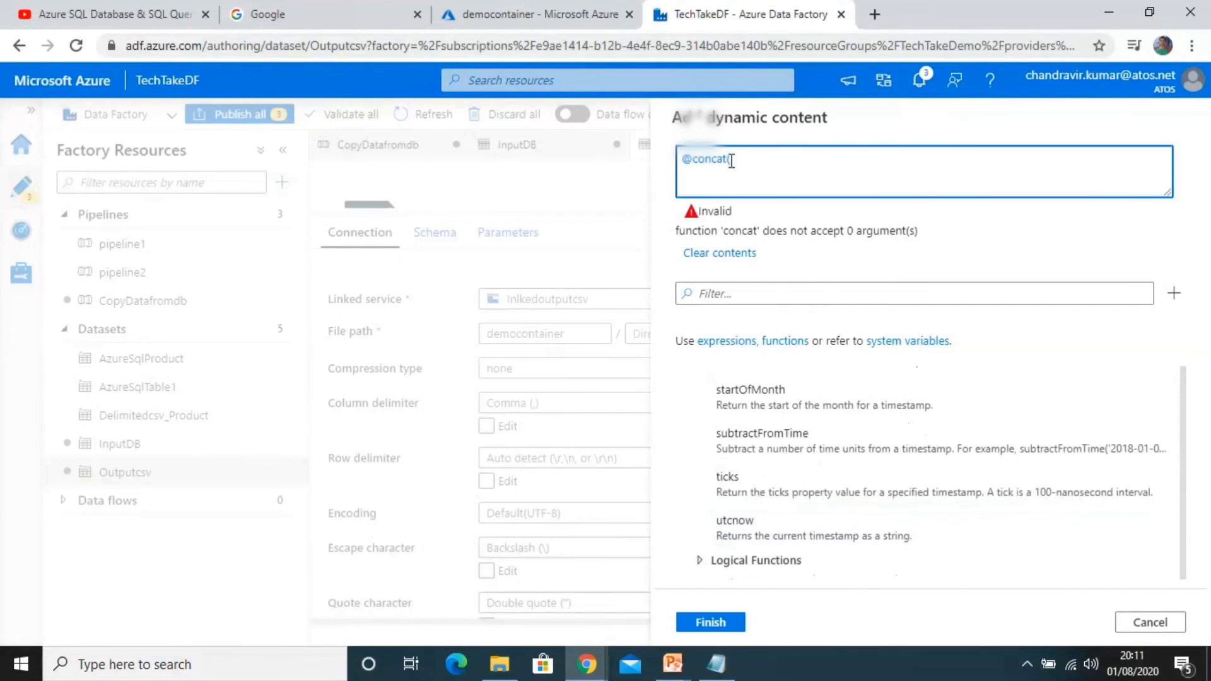
pyautogui.write('Emp')
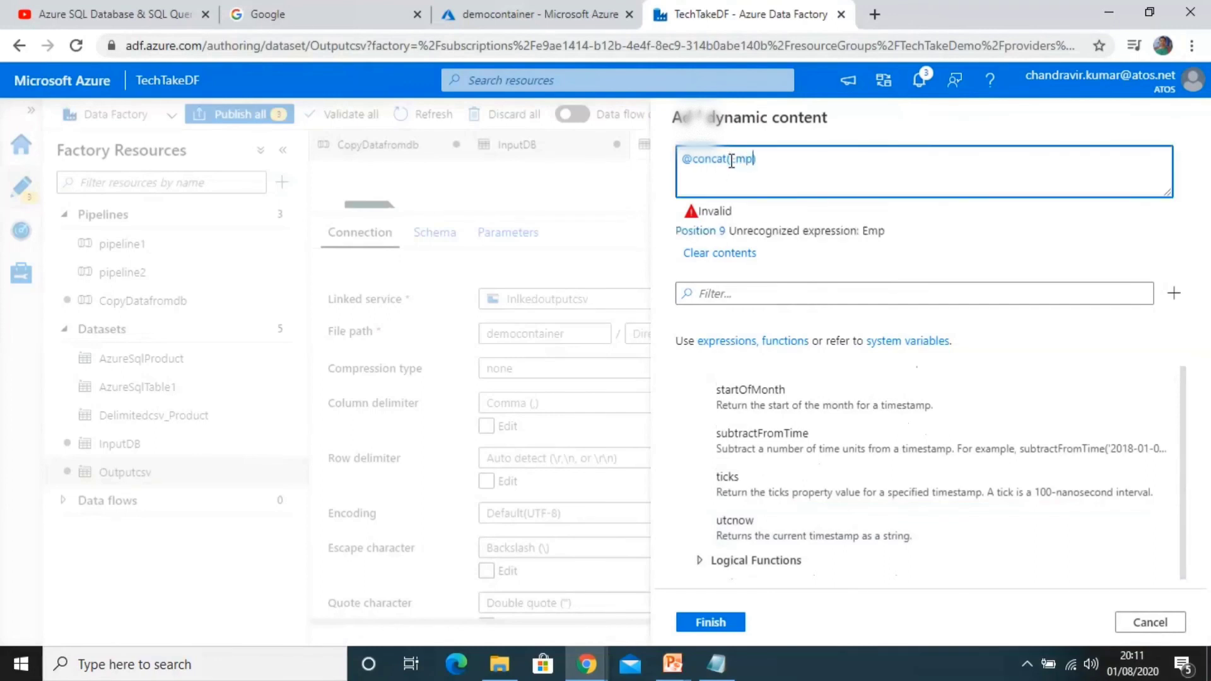
pyautogui.write('loyeeDetails')
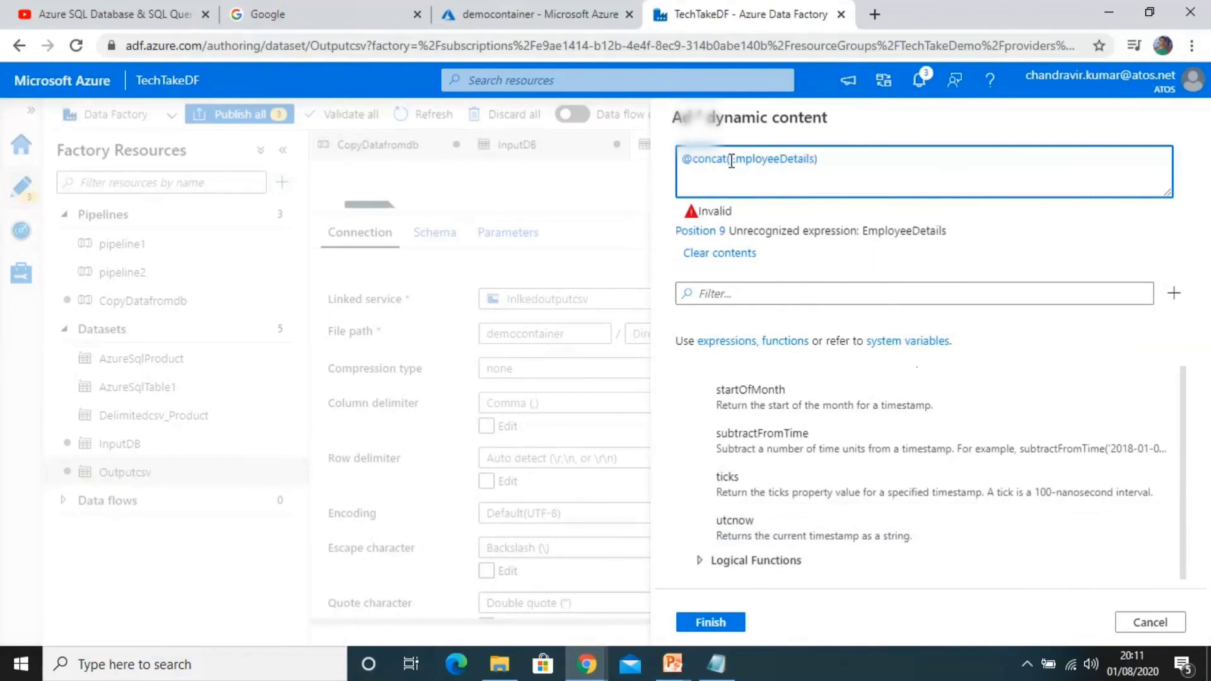
pyautogui.write("'")
pyautogui.write(',u')
pyautogui.write('tcnow')
pyautogui.write('()')
pyautogui.write(',')
pyautogui.write("'")
pyautogui.write('.csv')
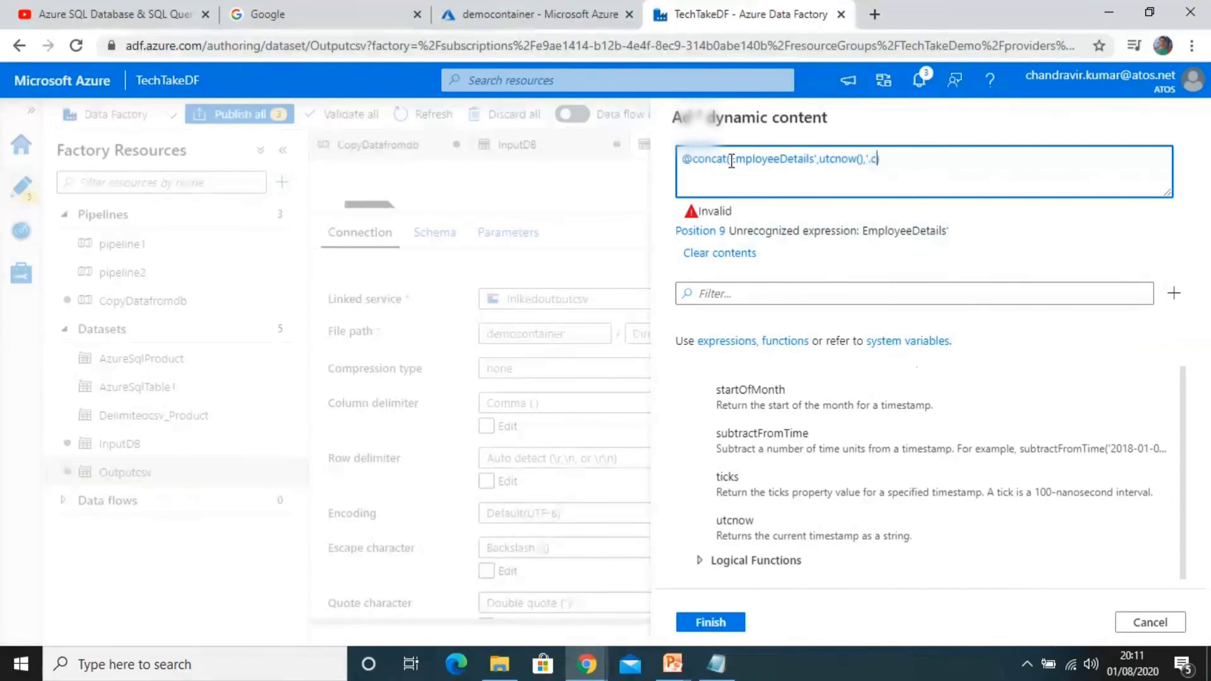
pyautogui.write("'")
pyautogui.click(730, 159)
pyautogui.write("'")
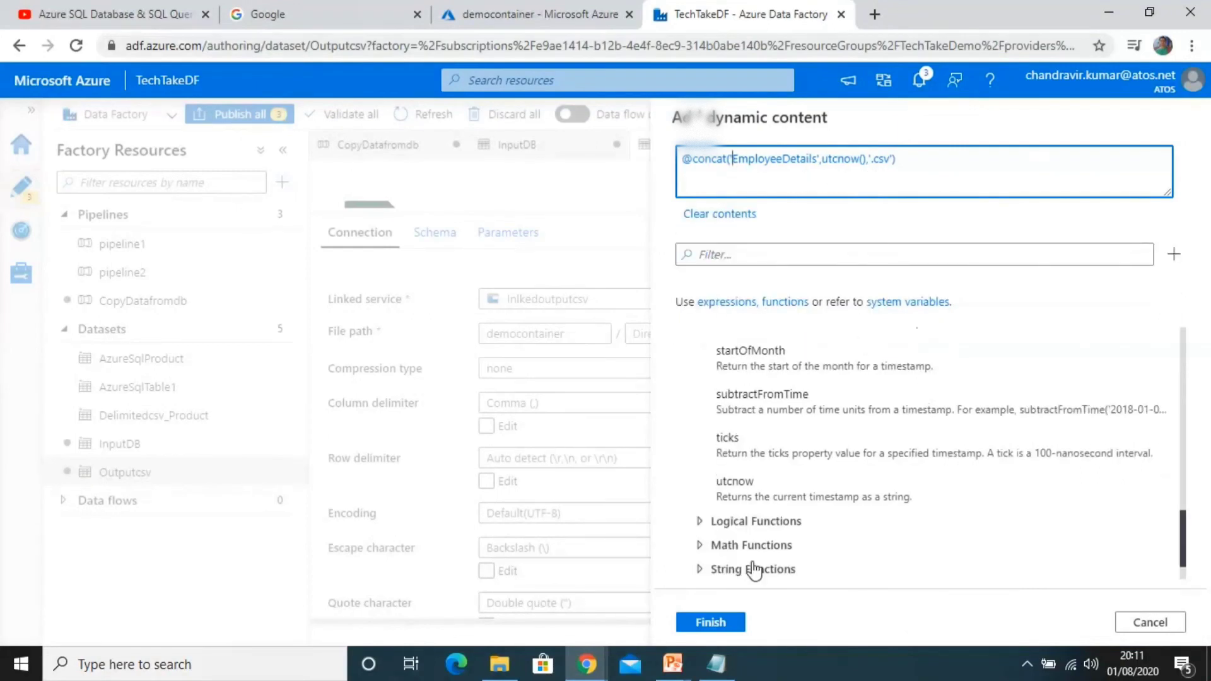
pyautogui.click(713, 622)
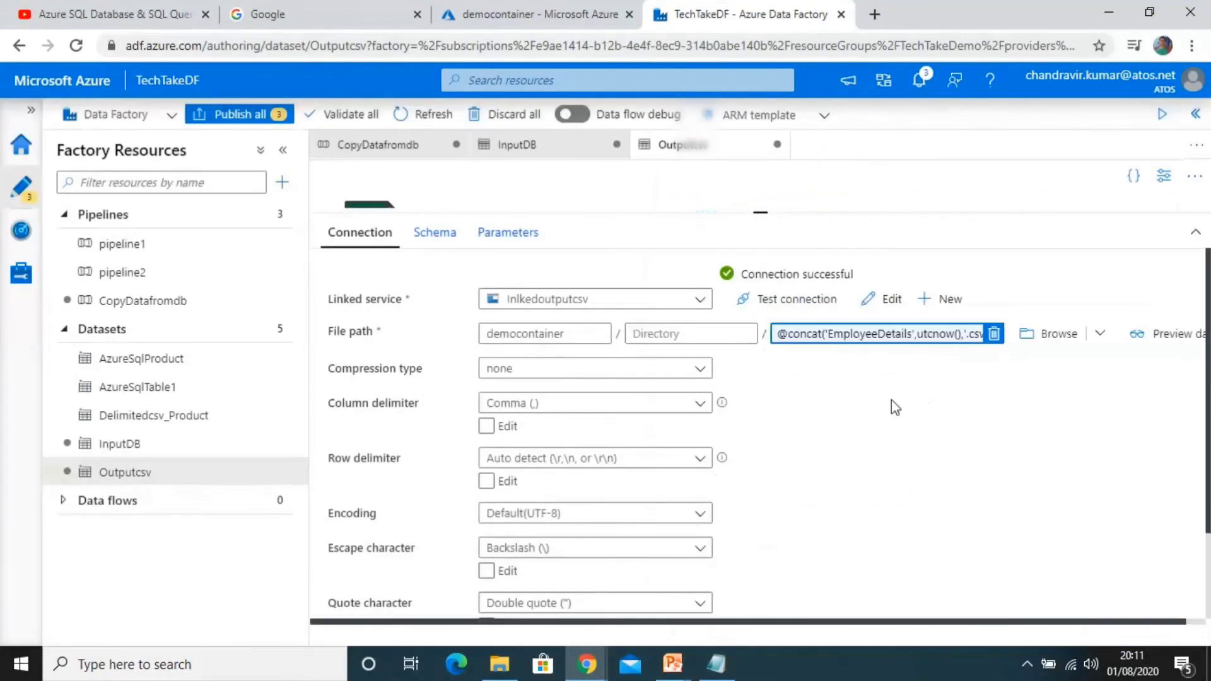
# Step: Debug the CopyDatafromdb pipeline again, refresh its run status, and refresh the democontainer blob list for the timestamped file
pyautogui.click(382, 146)
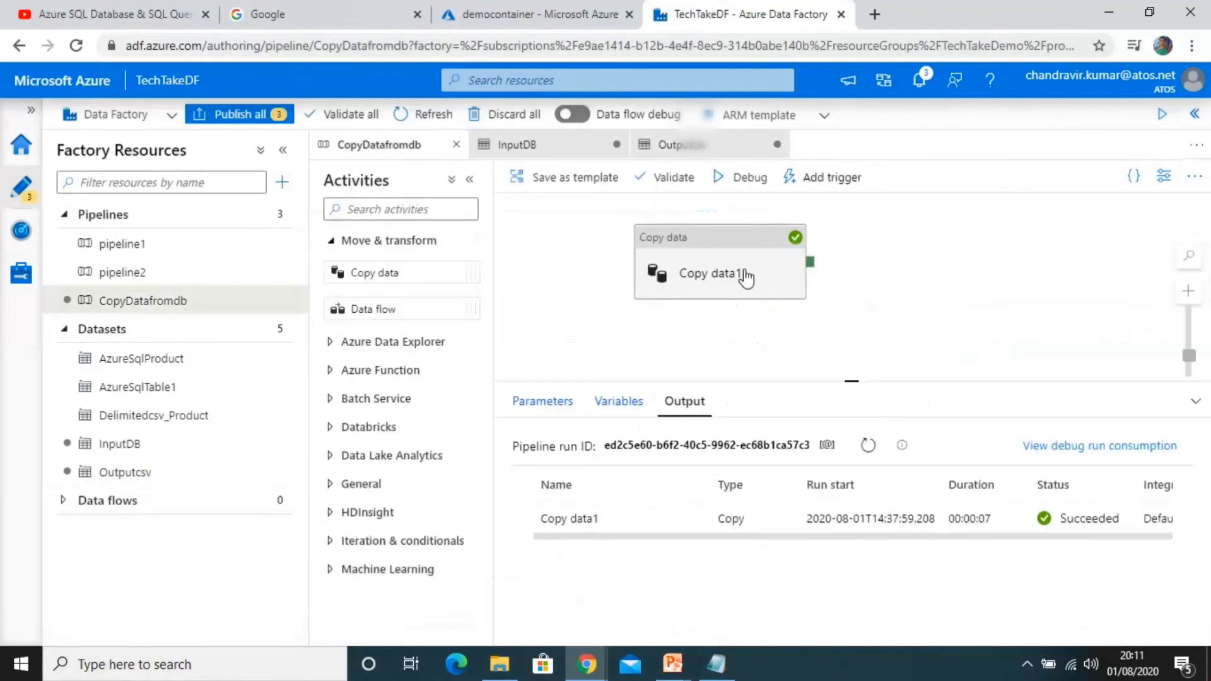
pyautogui.click(742, 183)
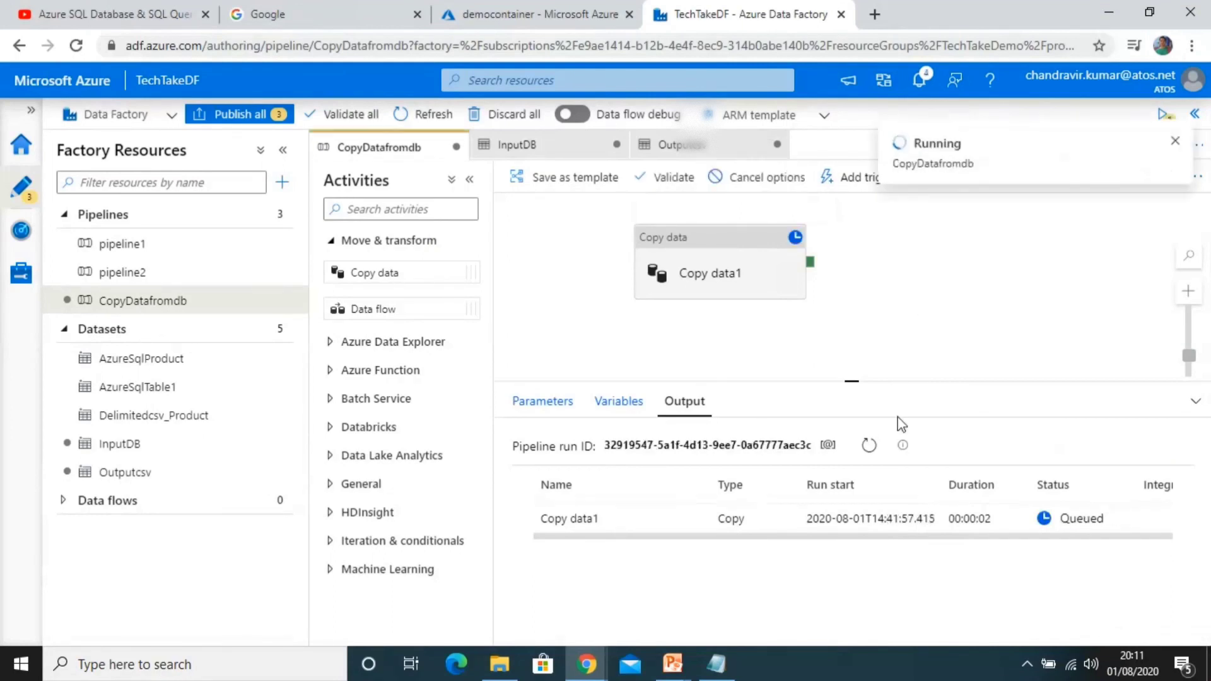
pyautogui.click(873, 444)
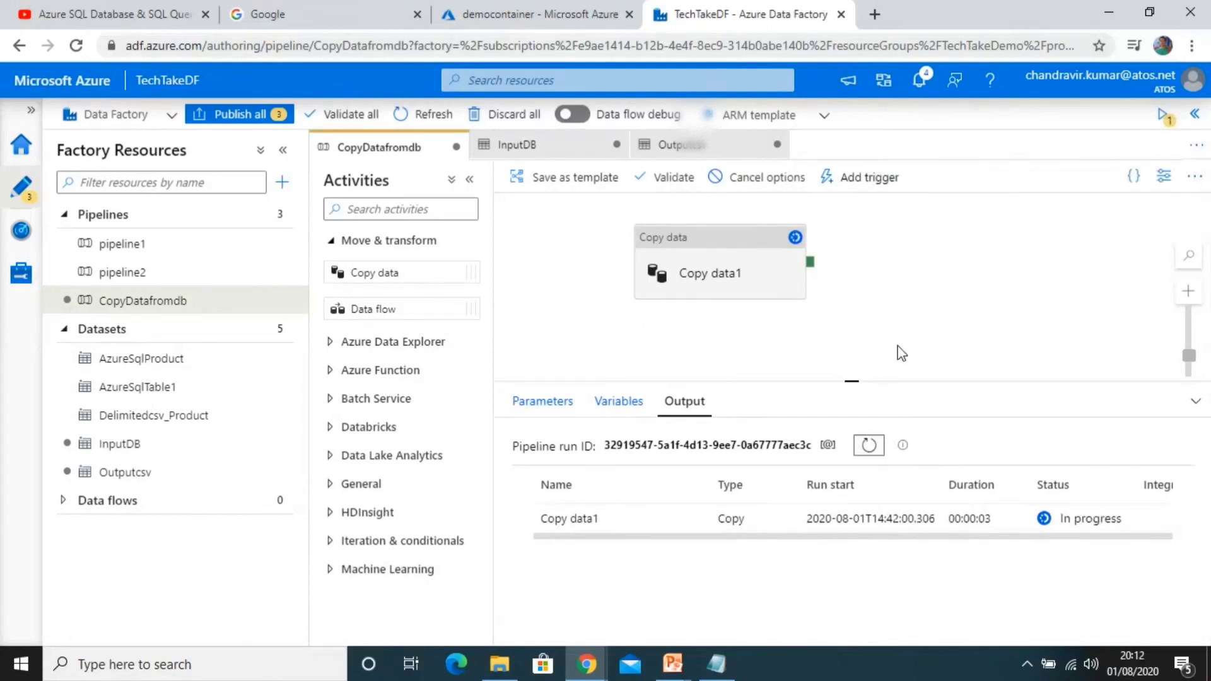
pyautogui.click(871, 445)
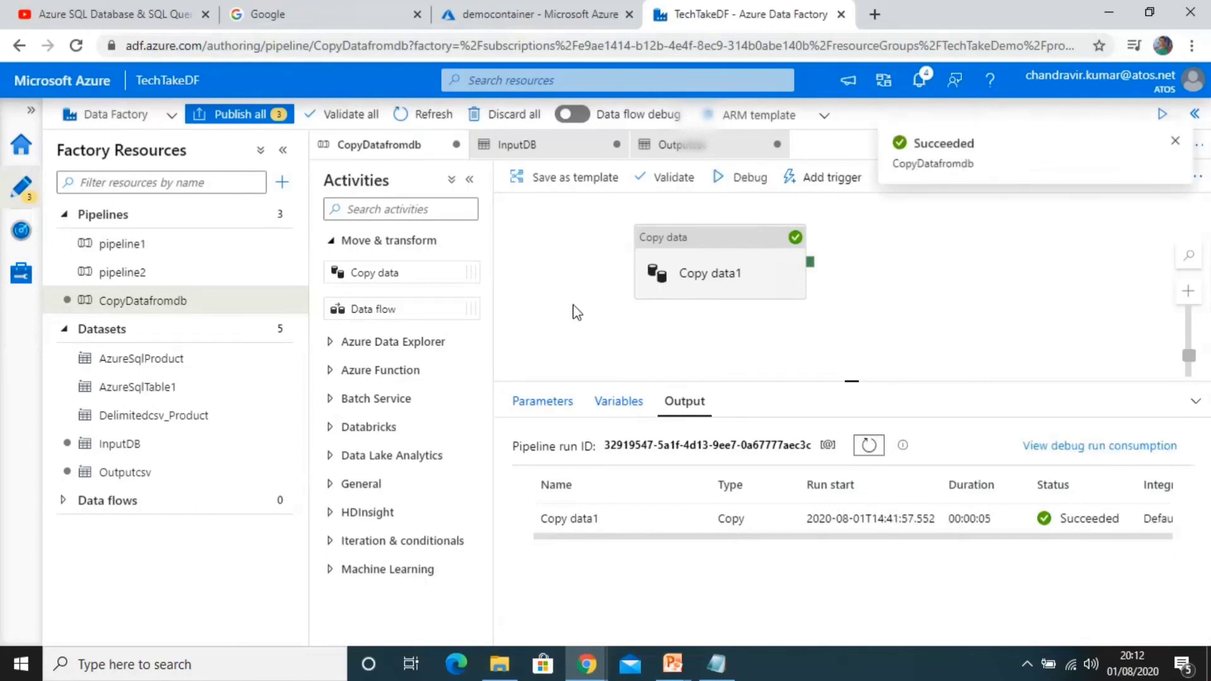
pyautogui.click(536, 21)
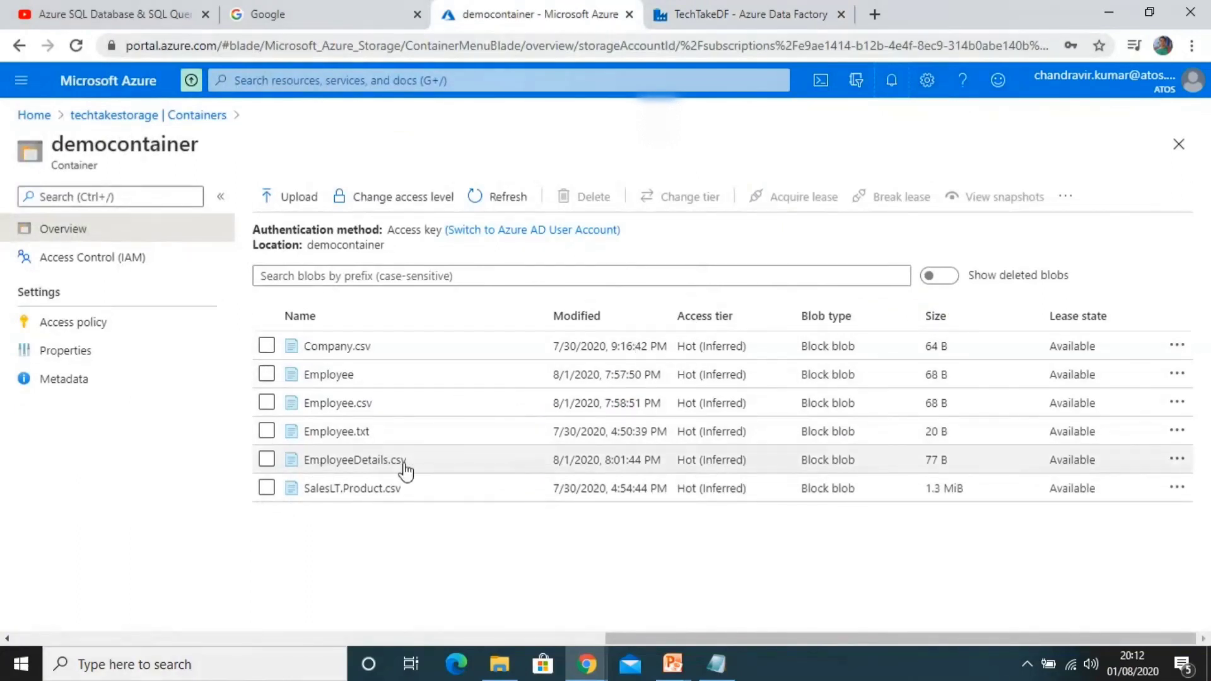
pyautogui.click(498, 196)
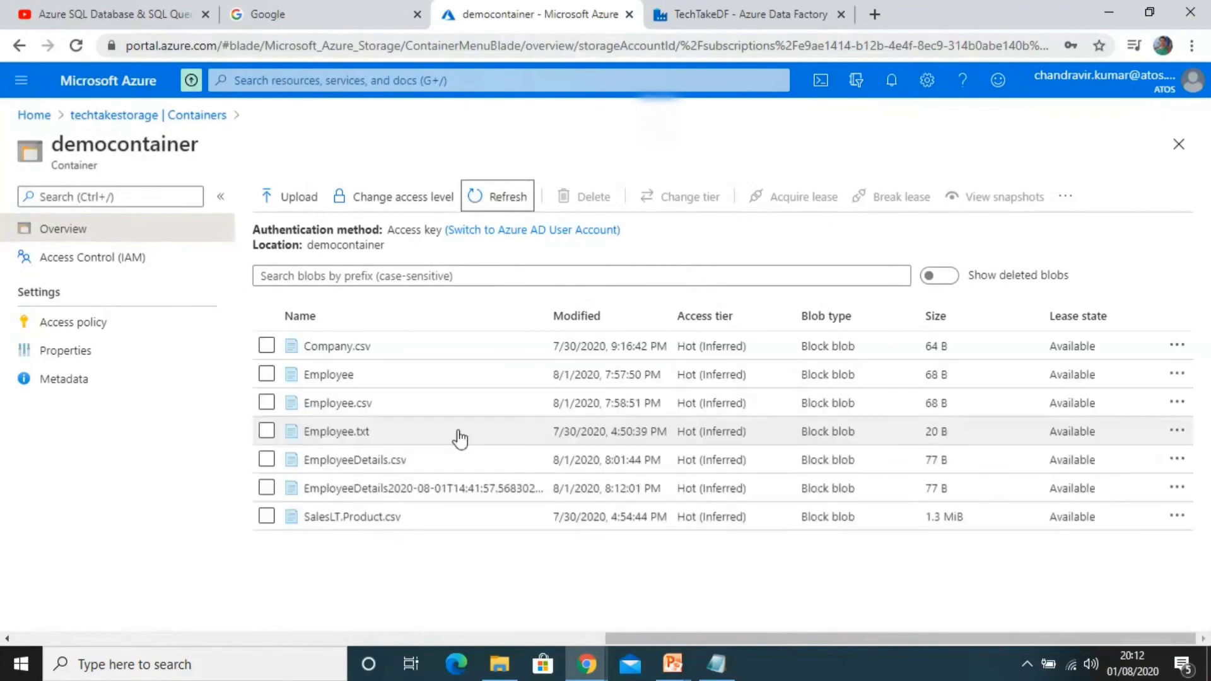